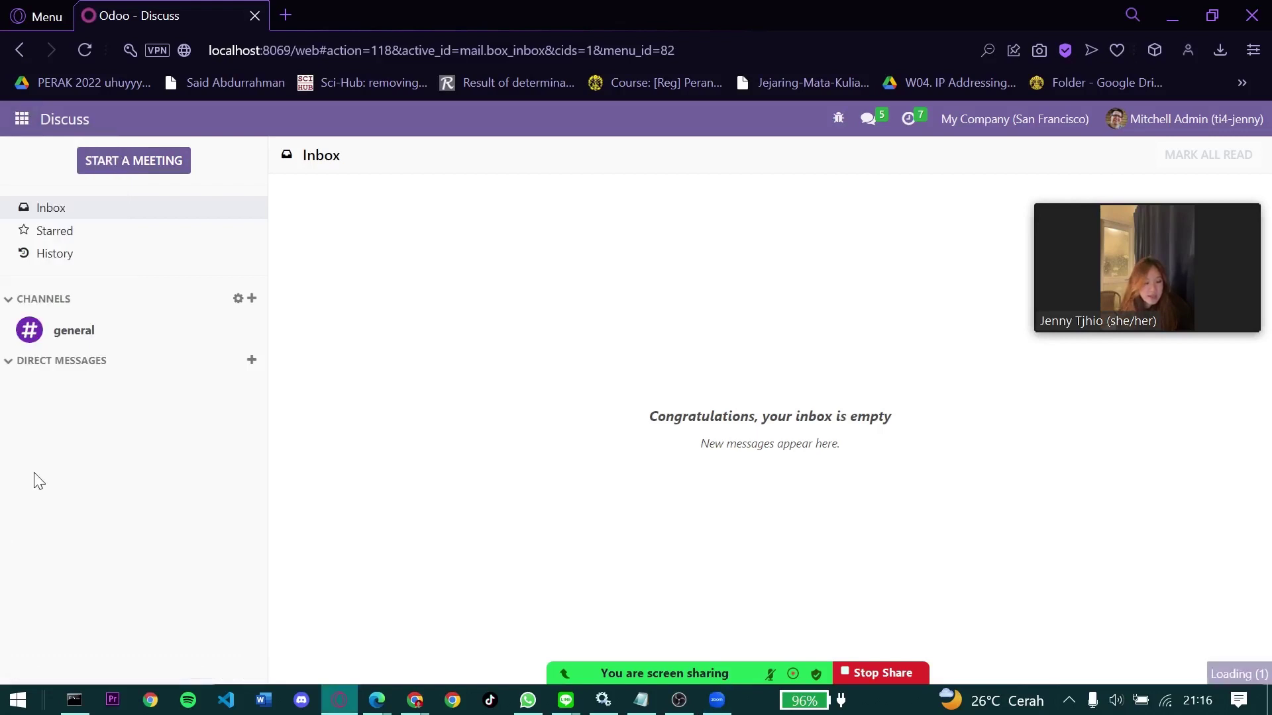
Step: Open the Users list and review the accountant user's access rights
click(287, 126)
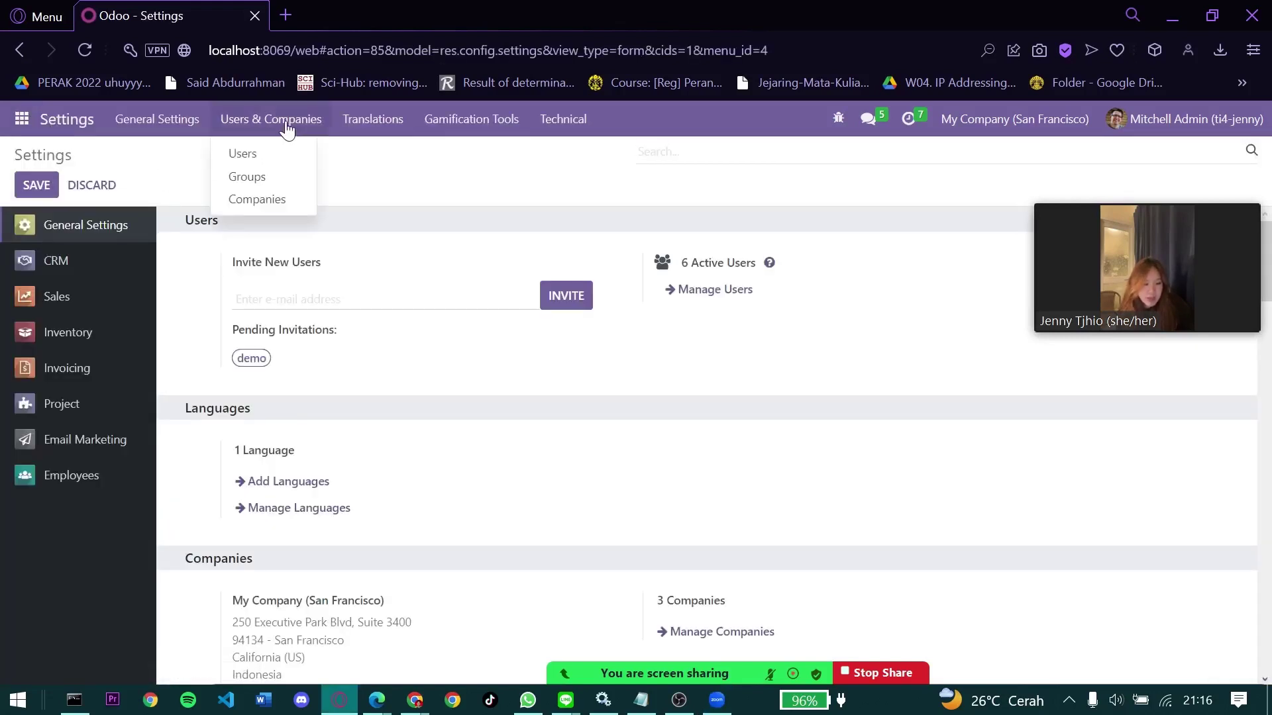
click(268, 154)
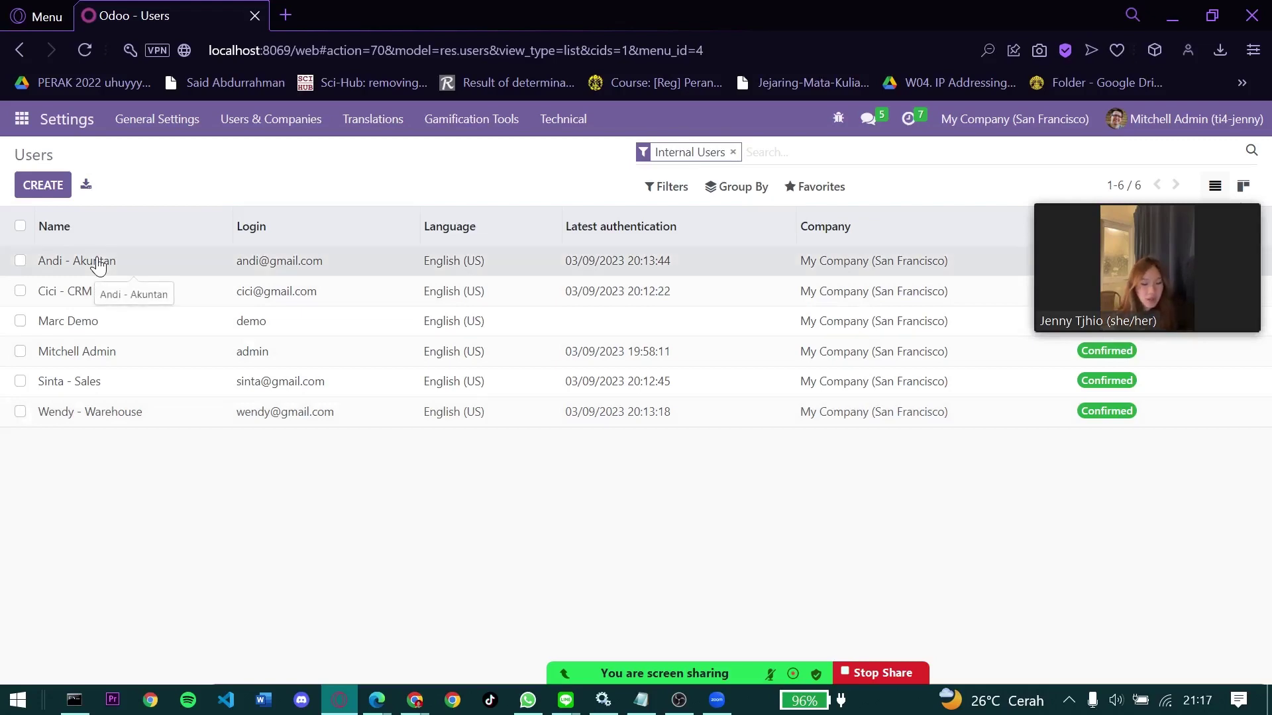
click(98, 265)
scroll(433, 341, down, 5)
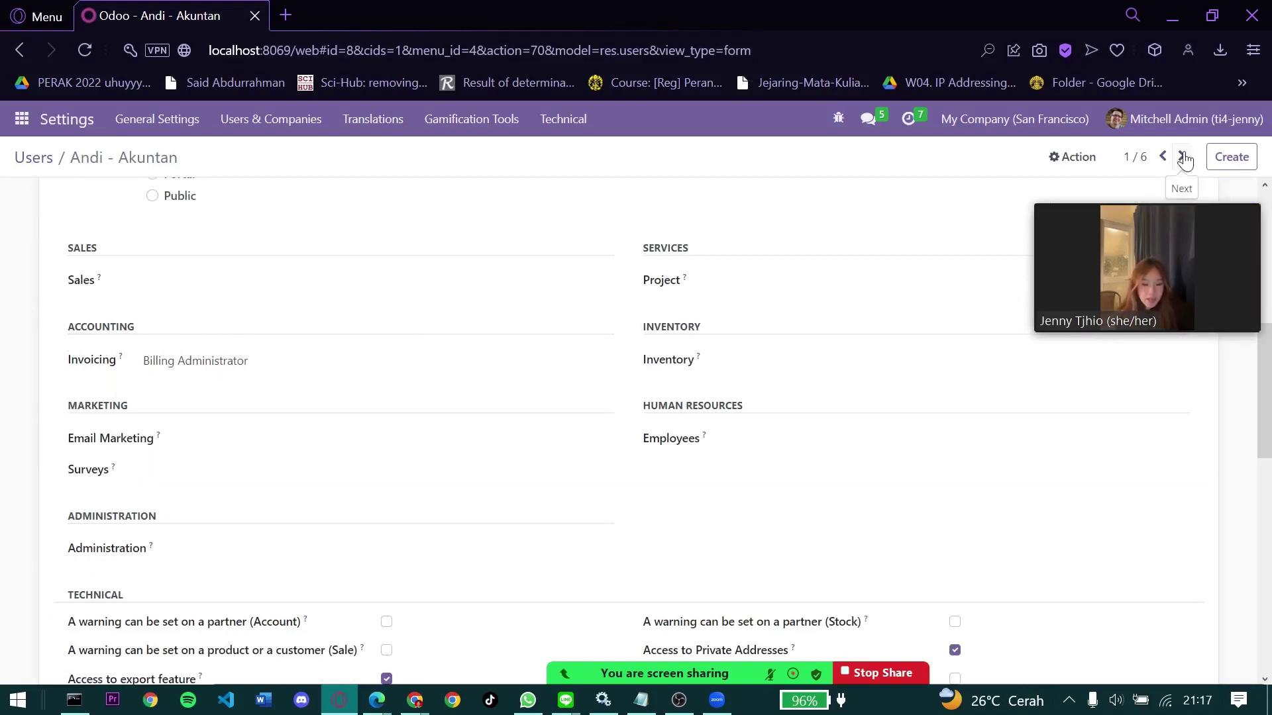
Step: Page through the remaining users' access rights, ending on the warehouse user
click(1182, 157)
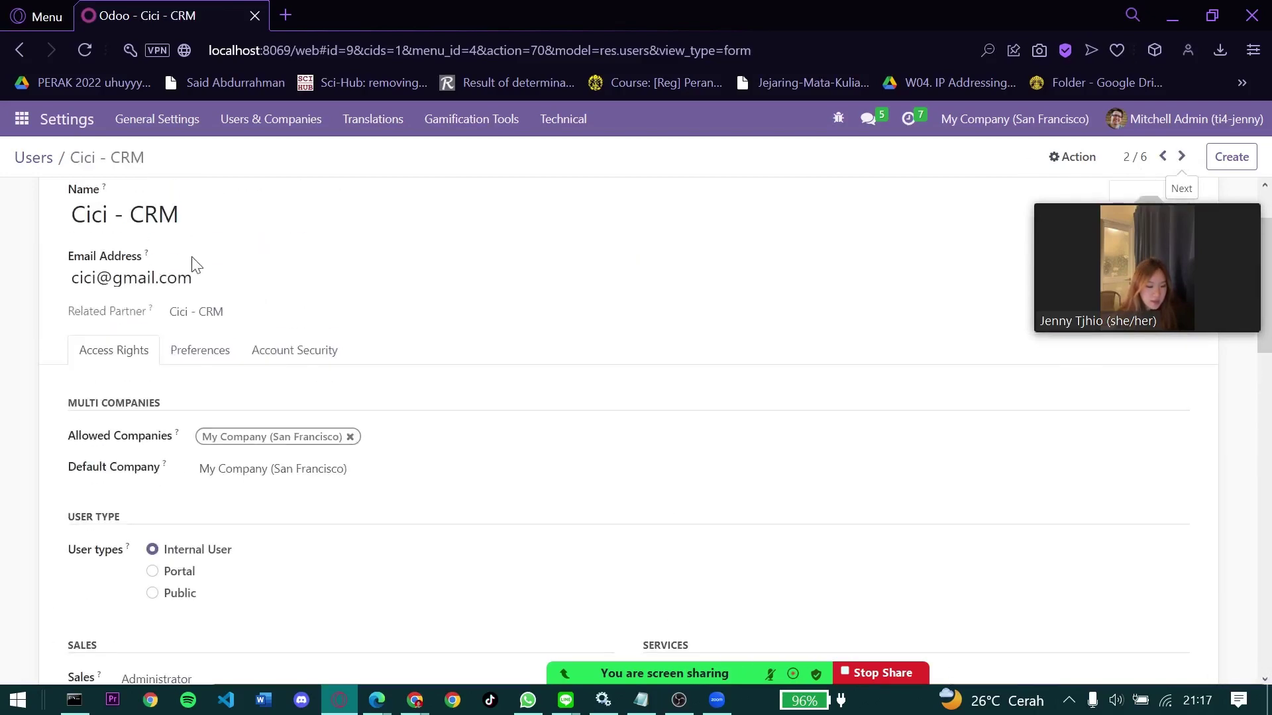
scroll(205, 411, down, 5)
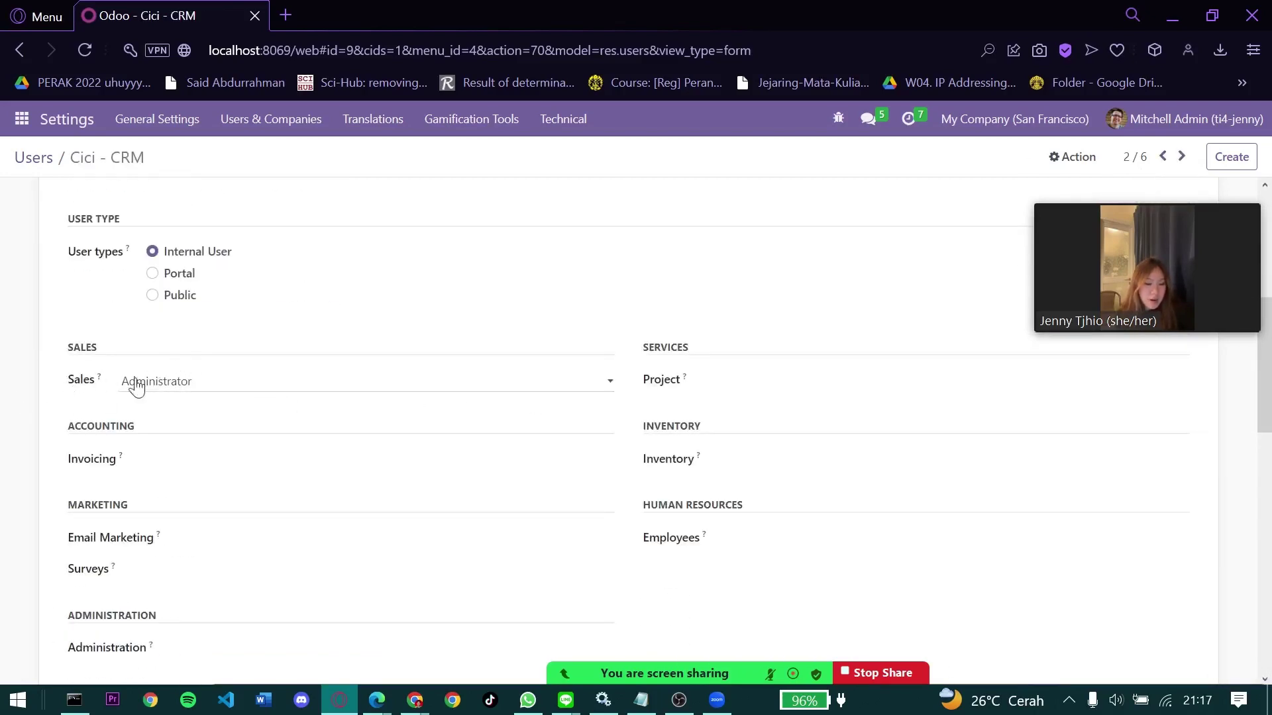
click(1183, 157)
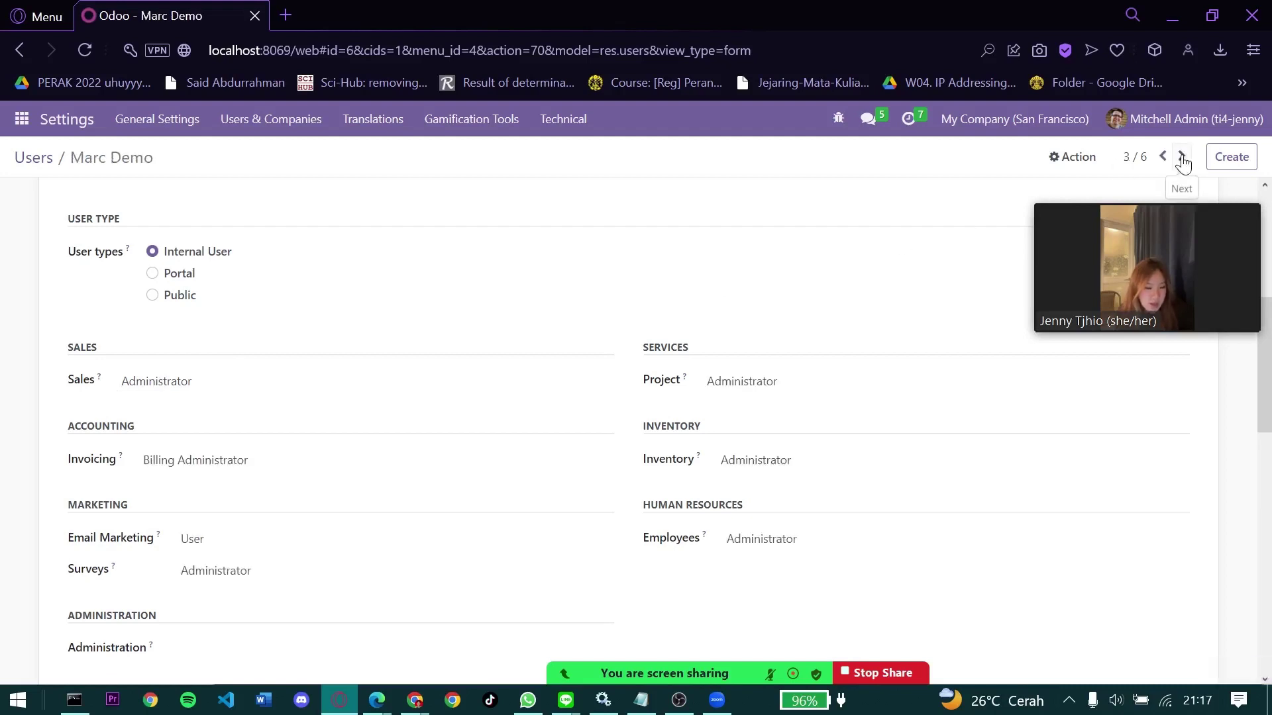
click(1183, 157)
click(1182, 157)
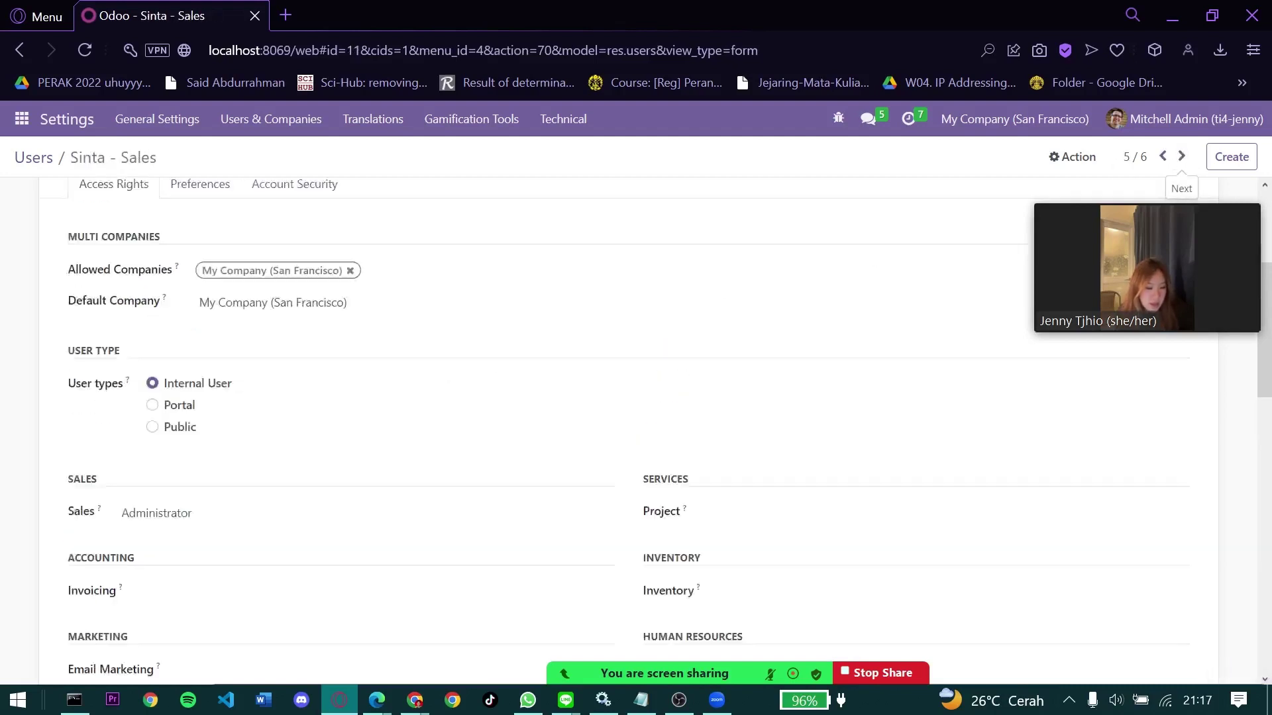
scroll(344, 369, down, 5)
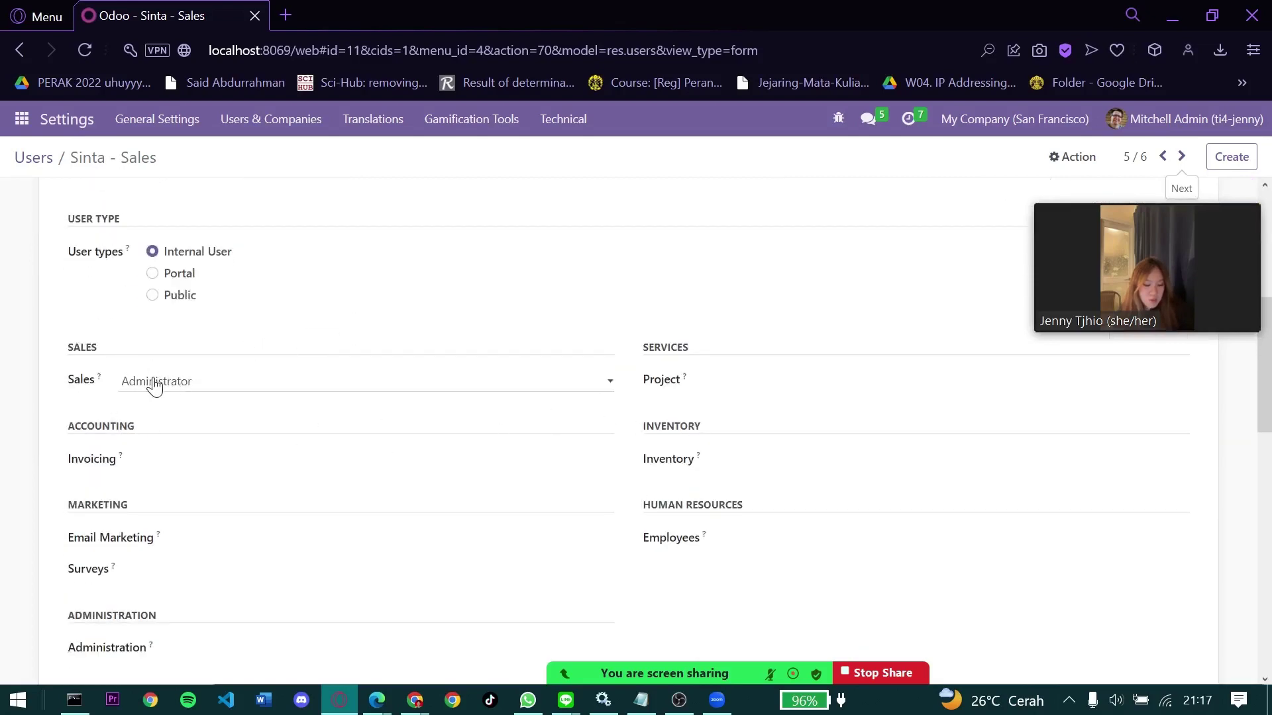
scroll(613, 355, up, 5)
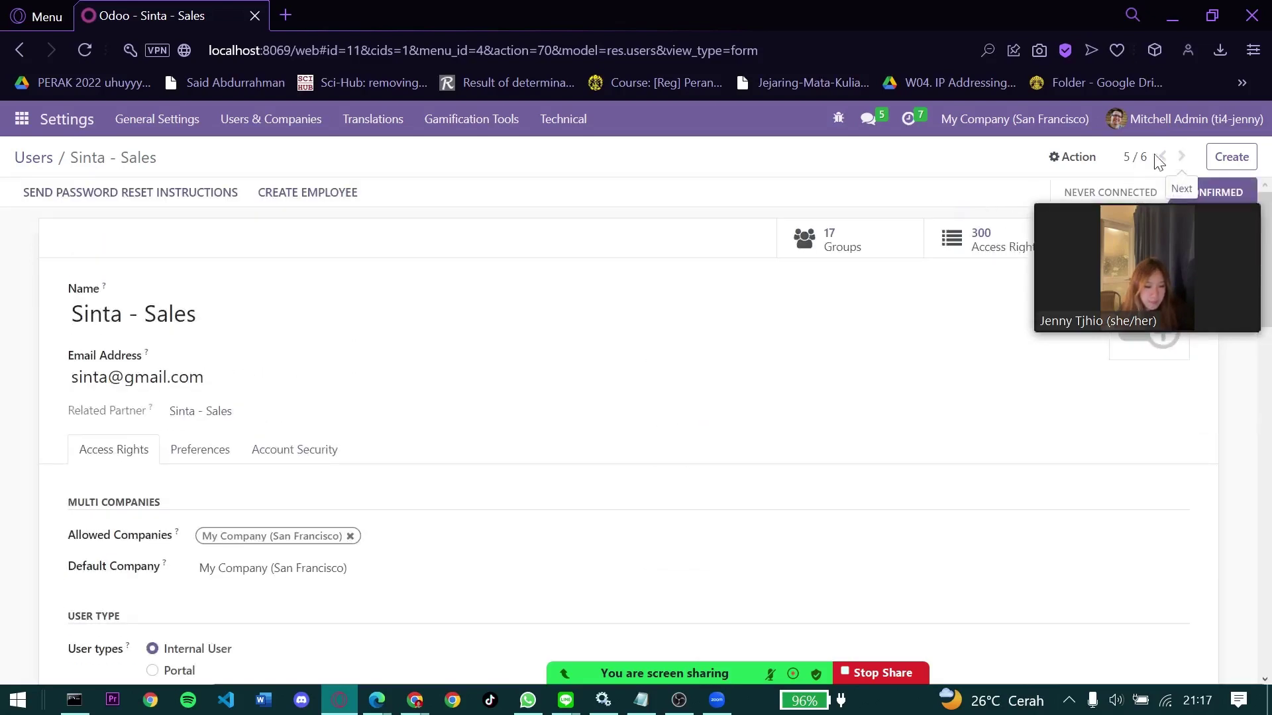
click(1182, 157)
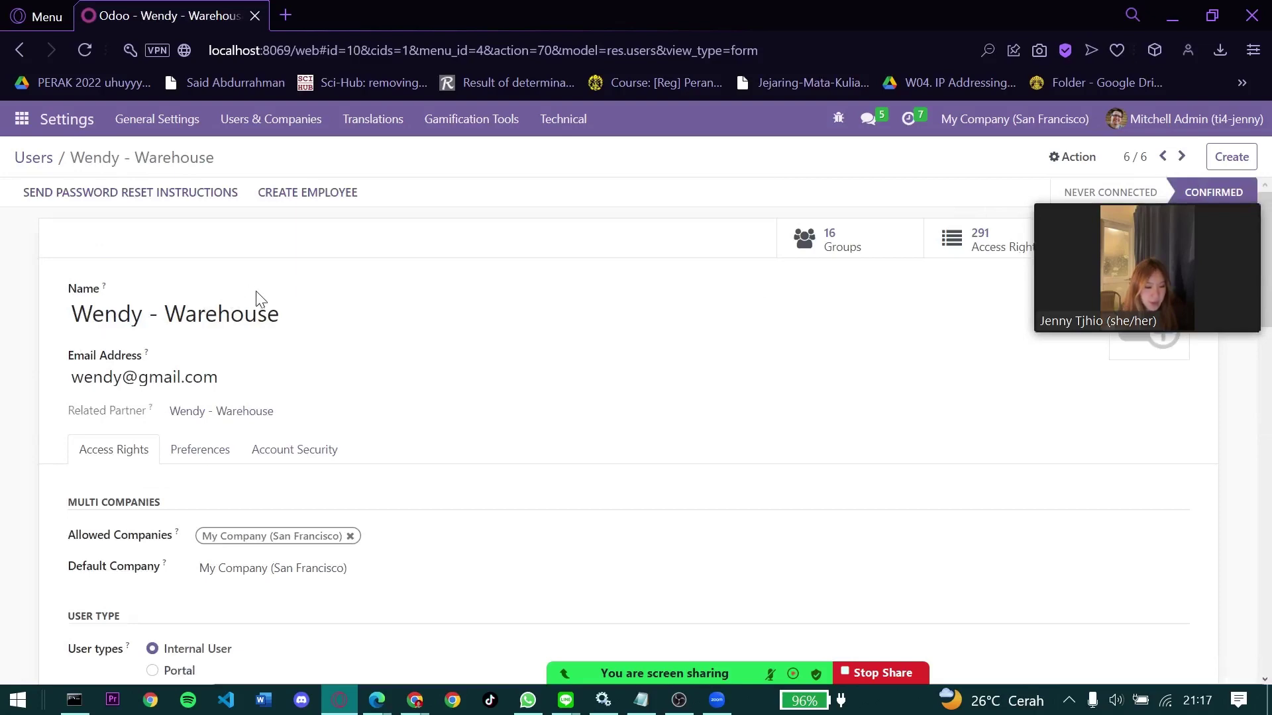
scroll(295, 343, down, 6)
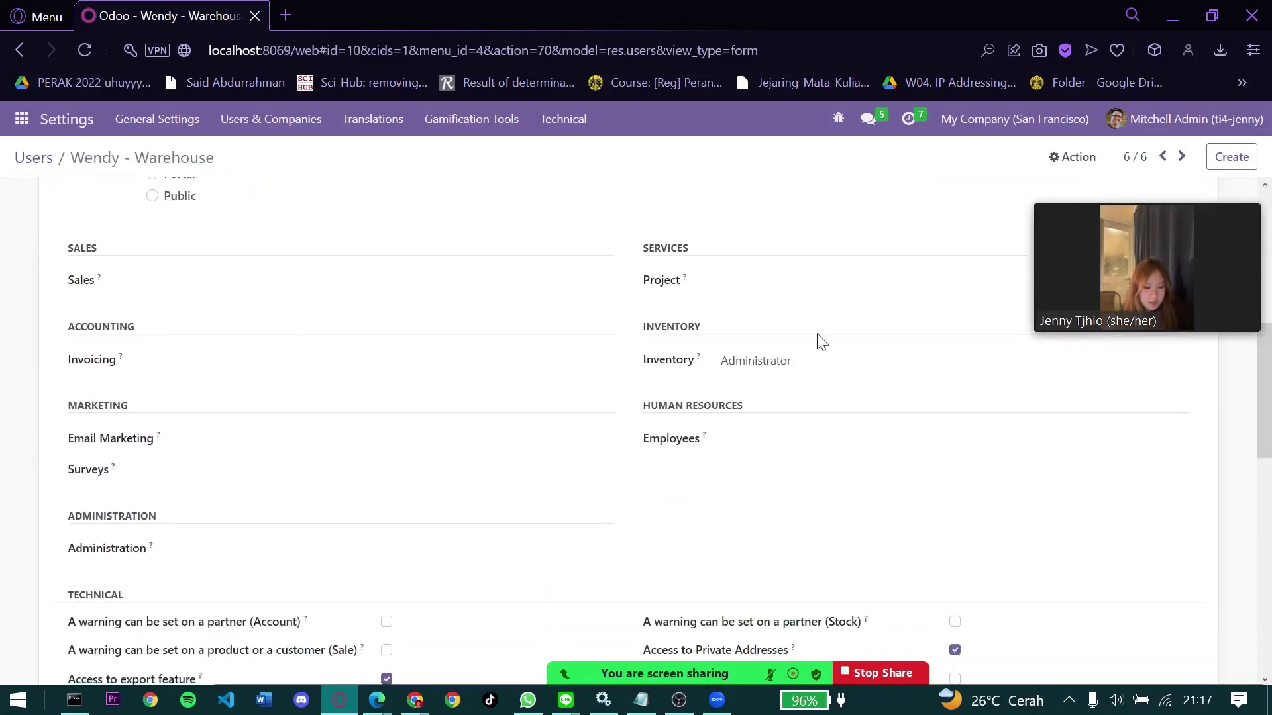
scroll(415, 503, up, 5)
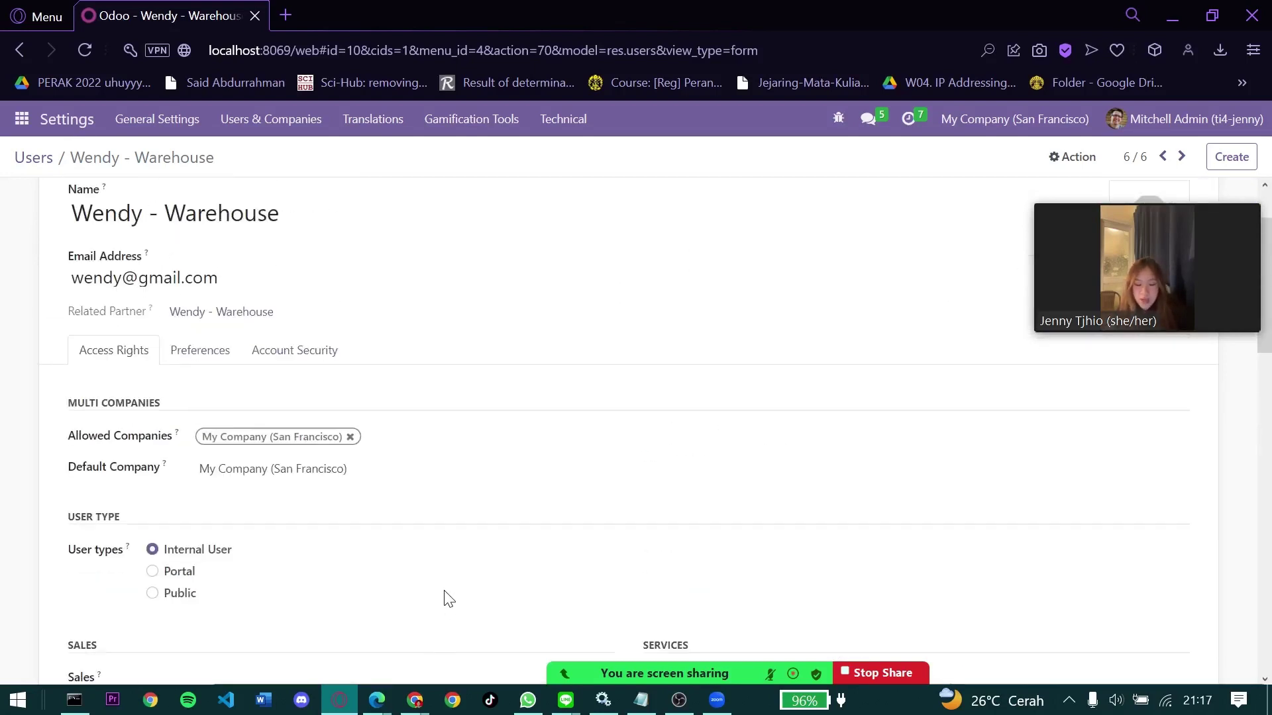
Step: Open Change Password for the warehouse user and cancel without changing anything
click(1079, 157)
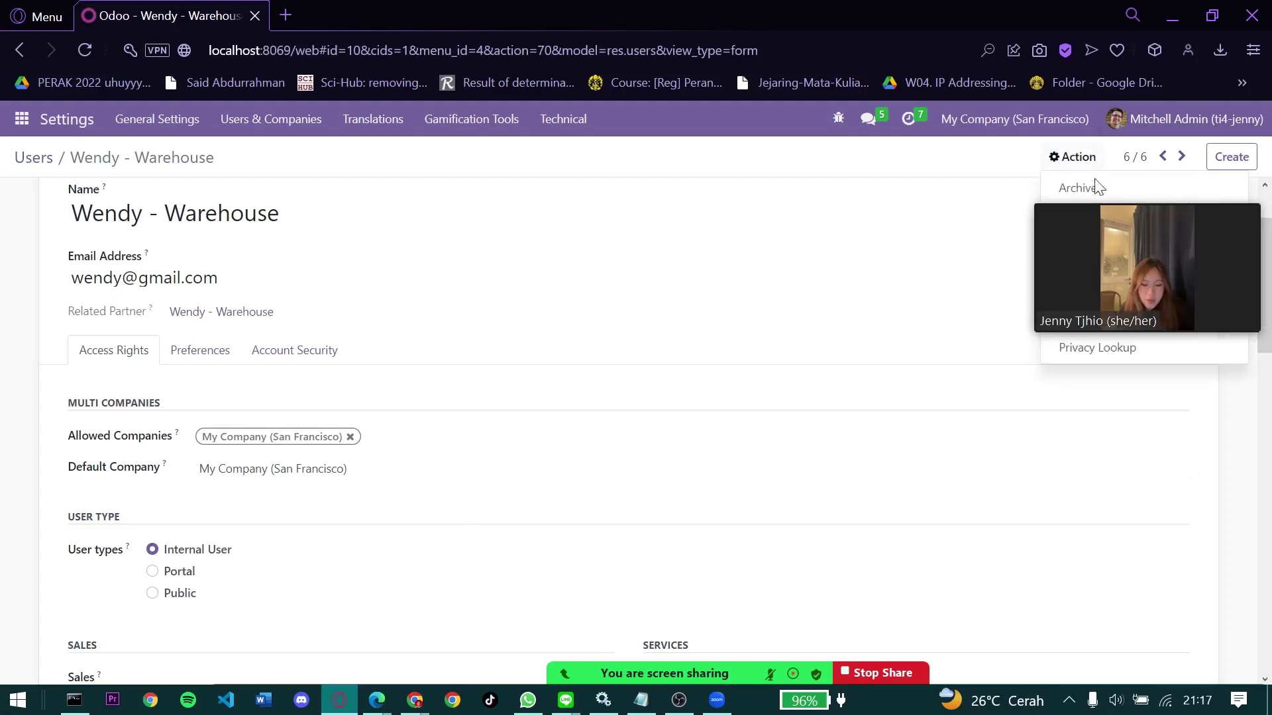
click(1113, 255)
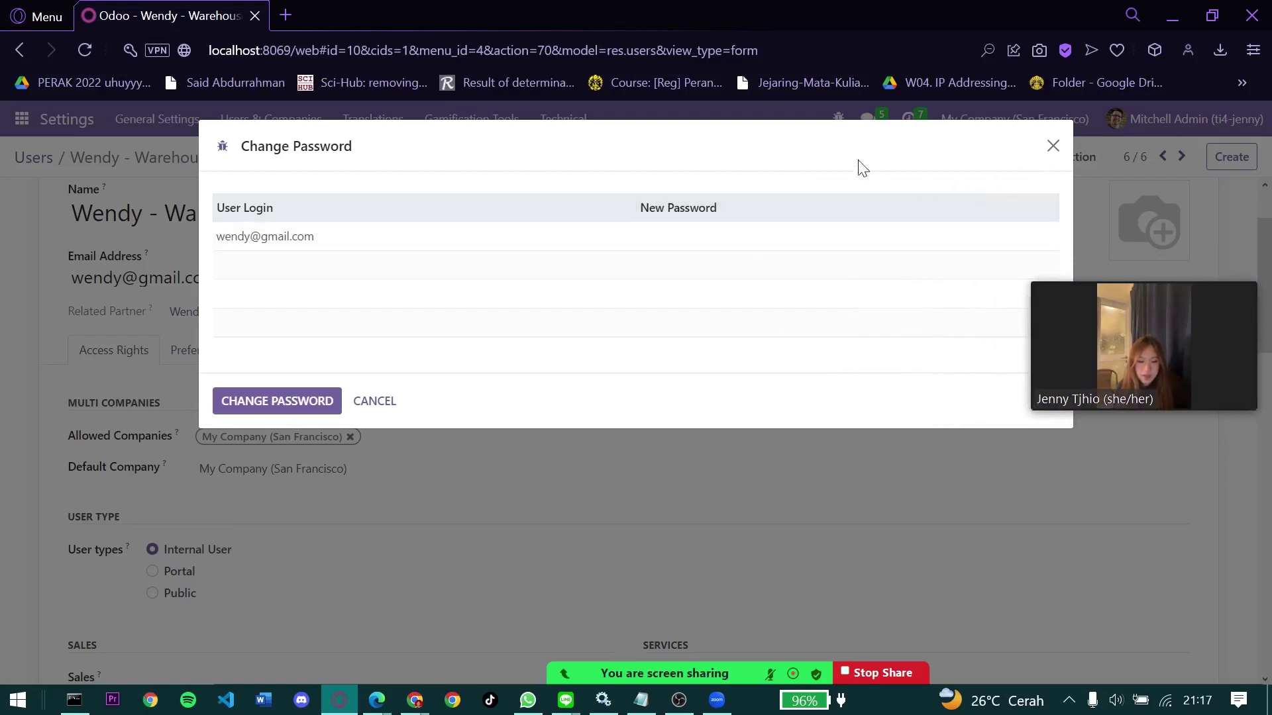
click(1053, 145)
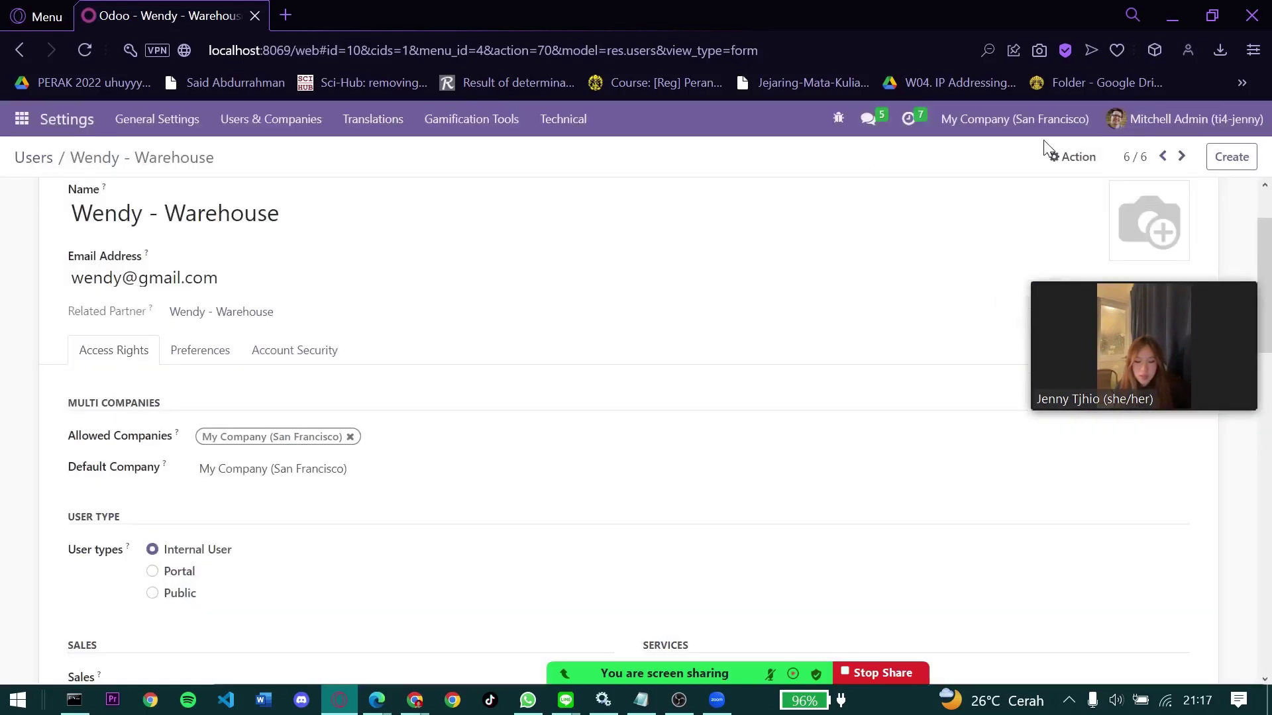
Step: In the other Edge window, go to CRM Leads and create a blank lead
mouse_move(380, 703)
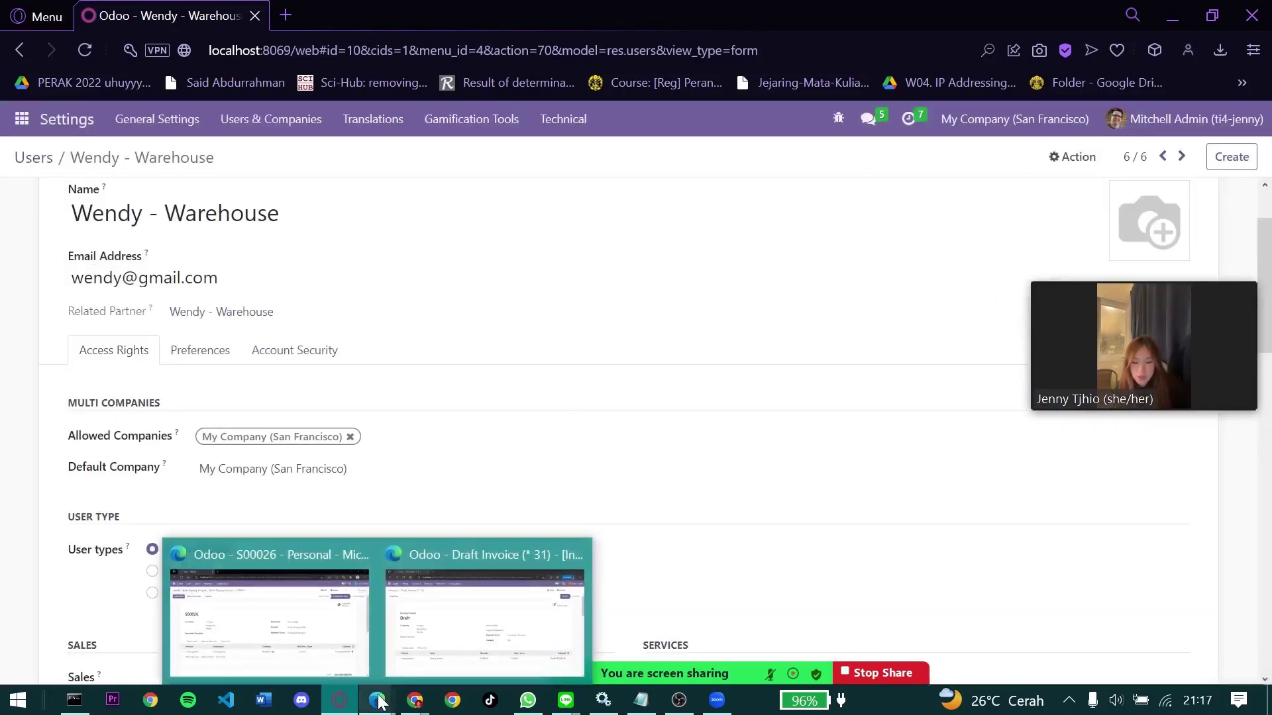
click(312, 646)
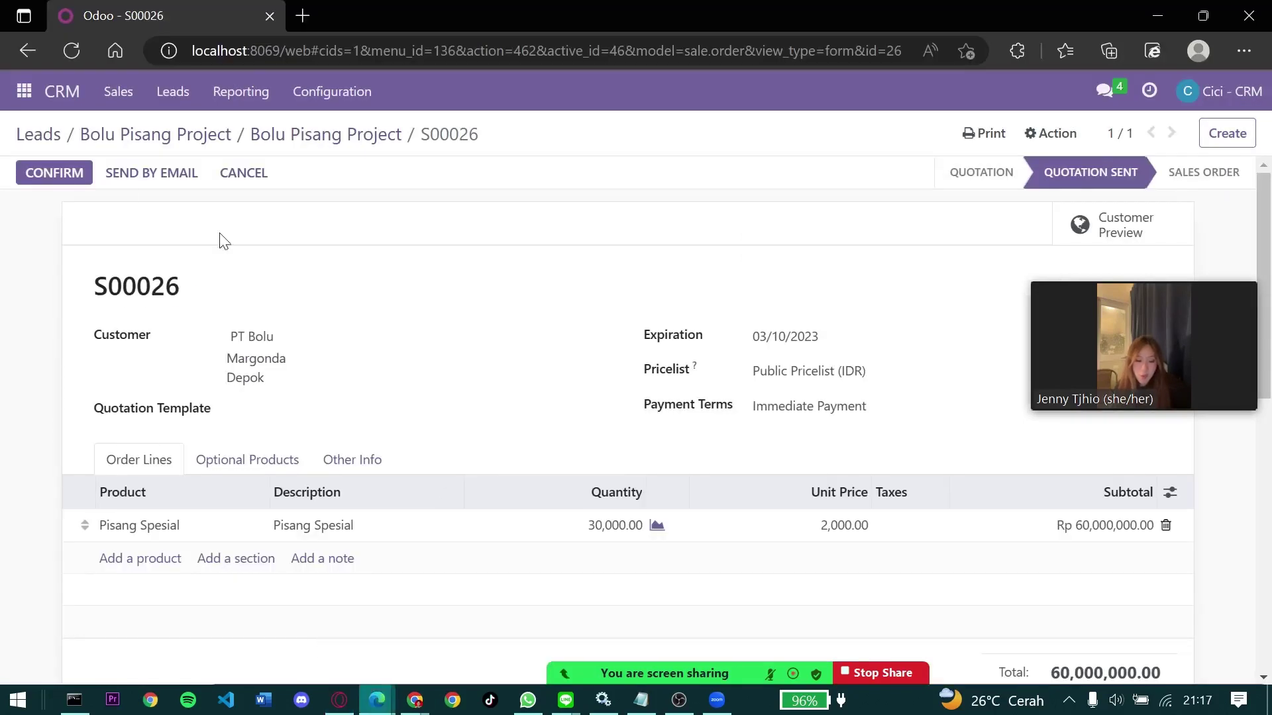
click(24, 92)
click(34, 205)
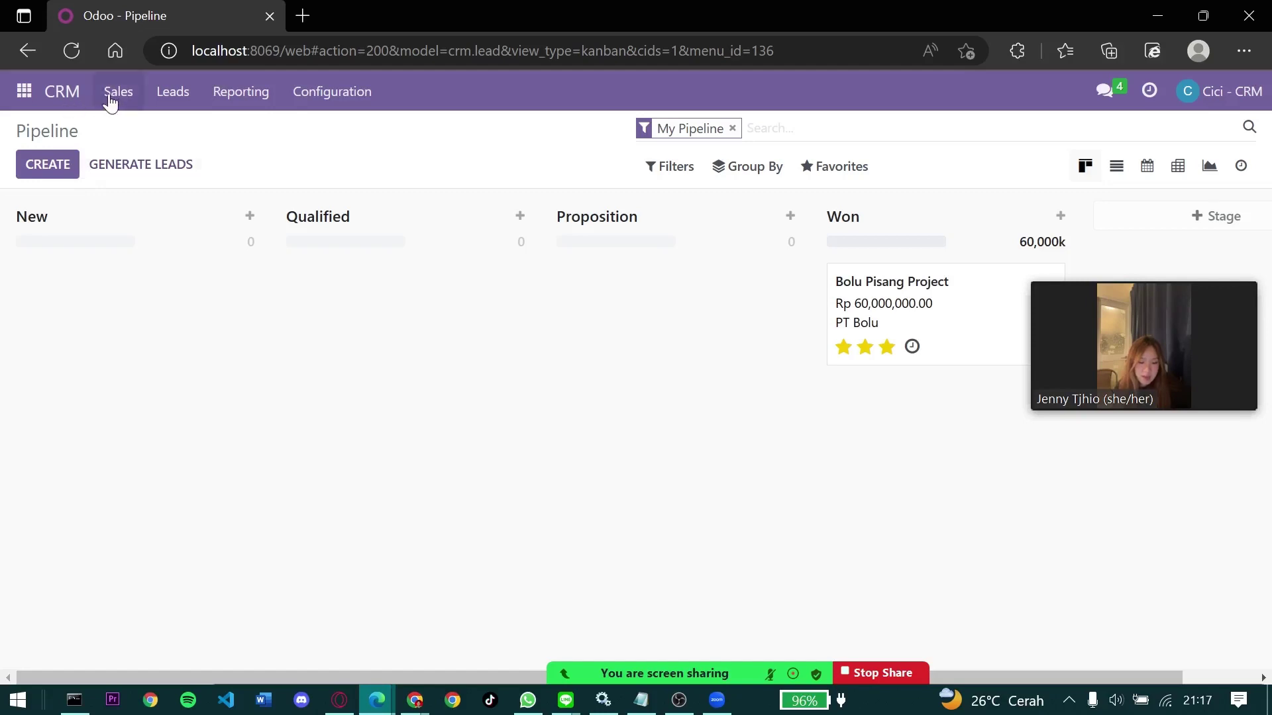
click(162, 97)
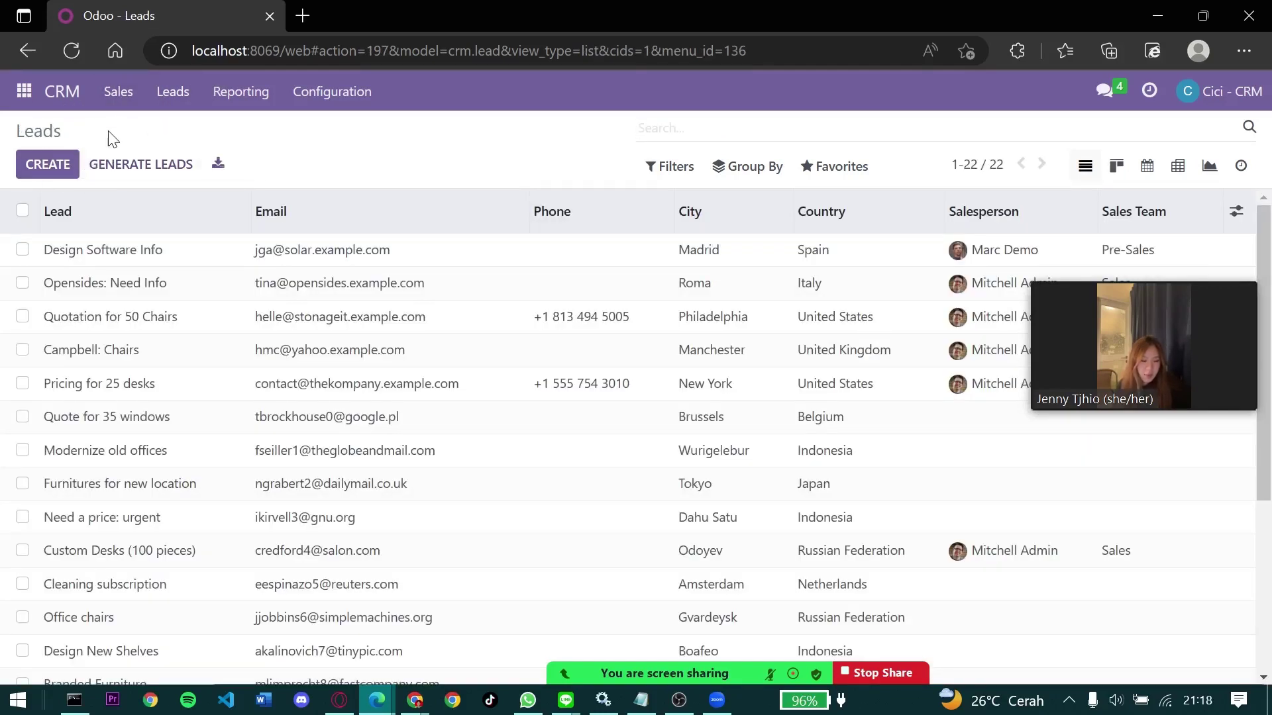
click(64, 171)
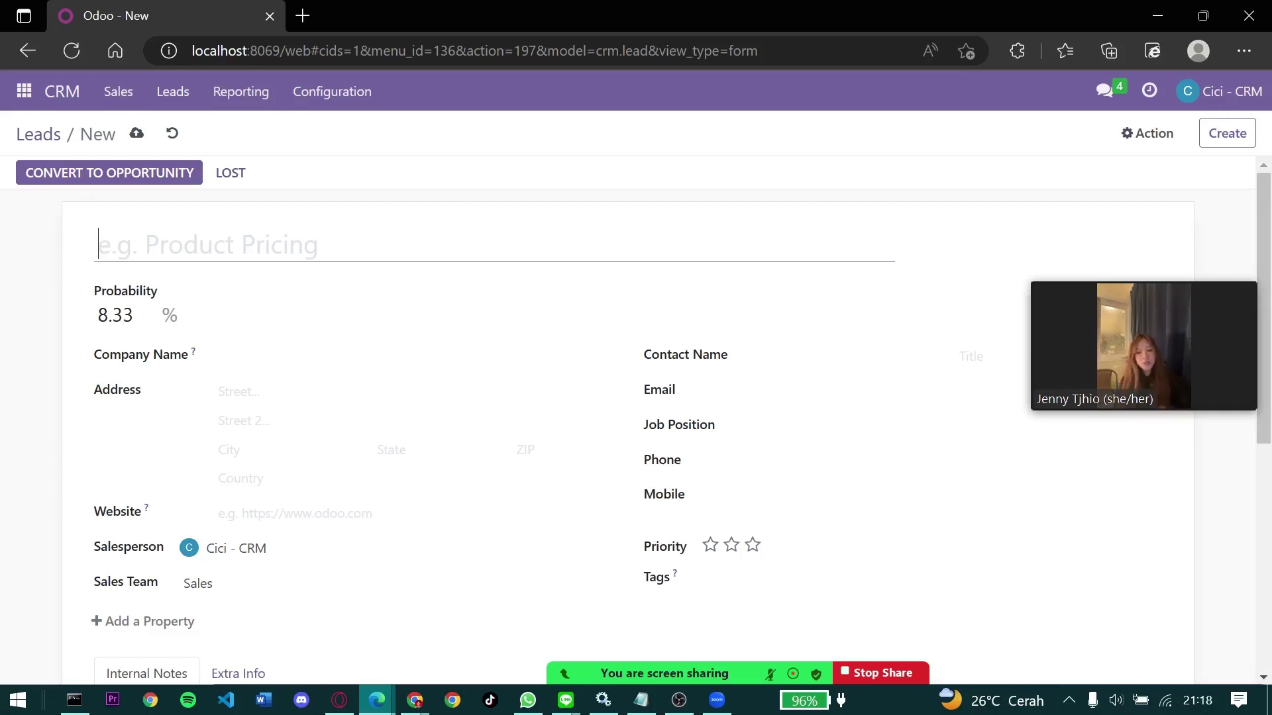
Step: Title the lead 'Bolu Pisang Project' with address Margonda, Depok
text(Bolu Pi)
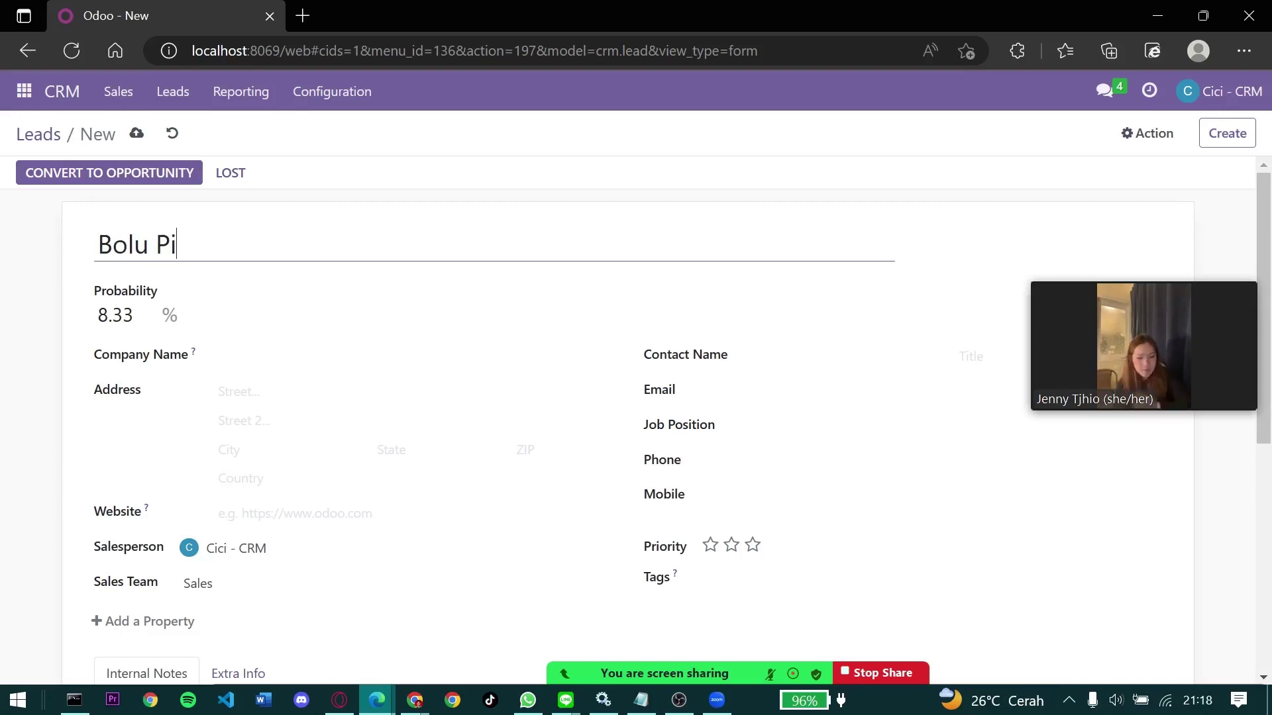
text(sang Project)
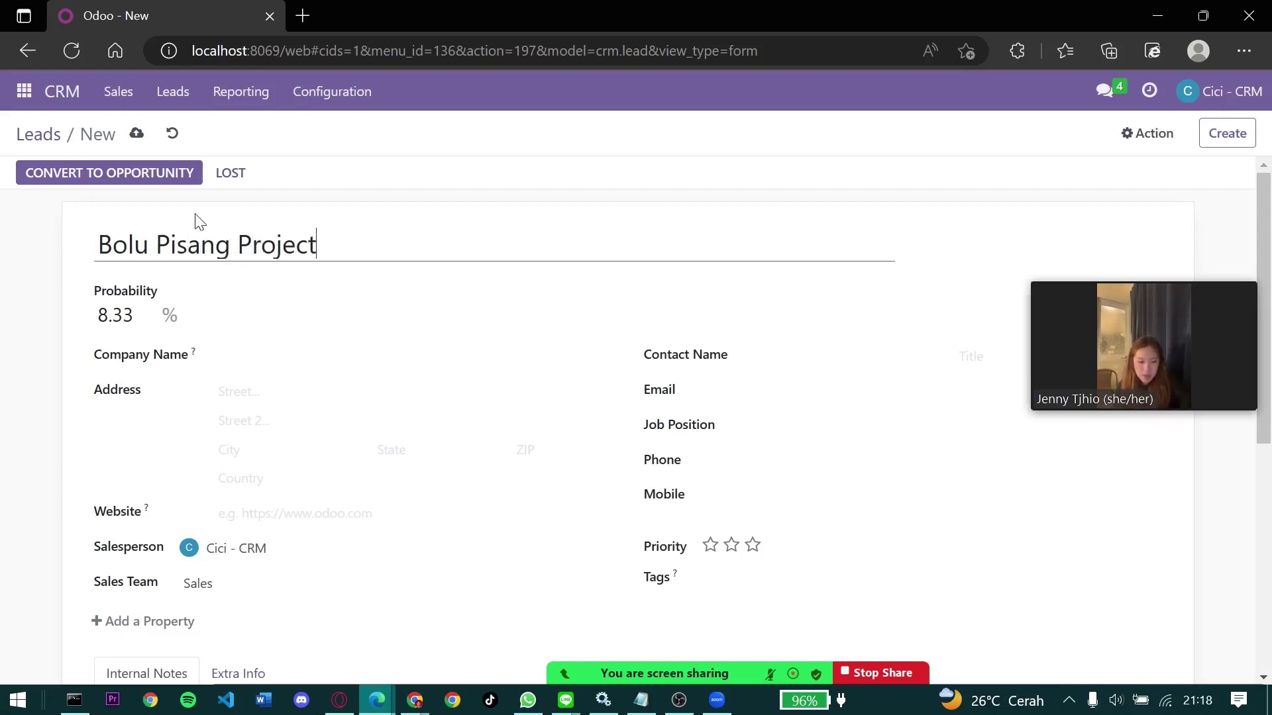
key(Tab)
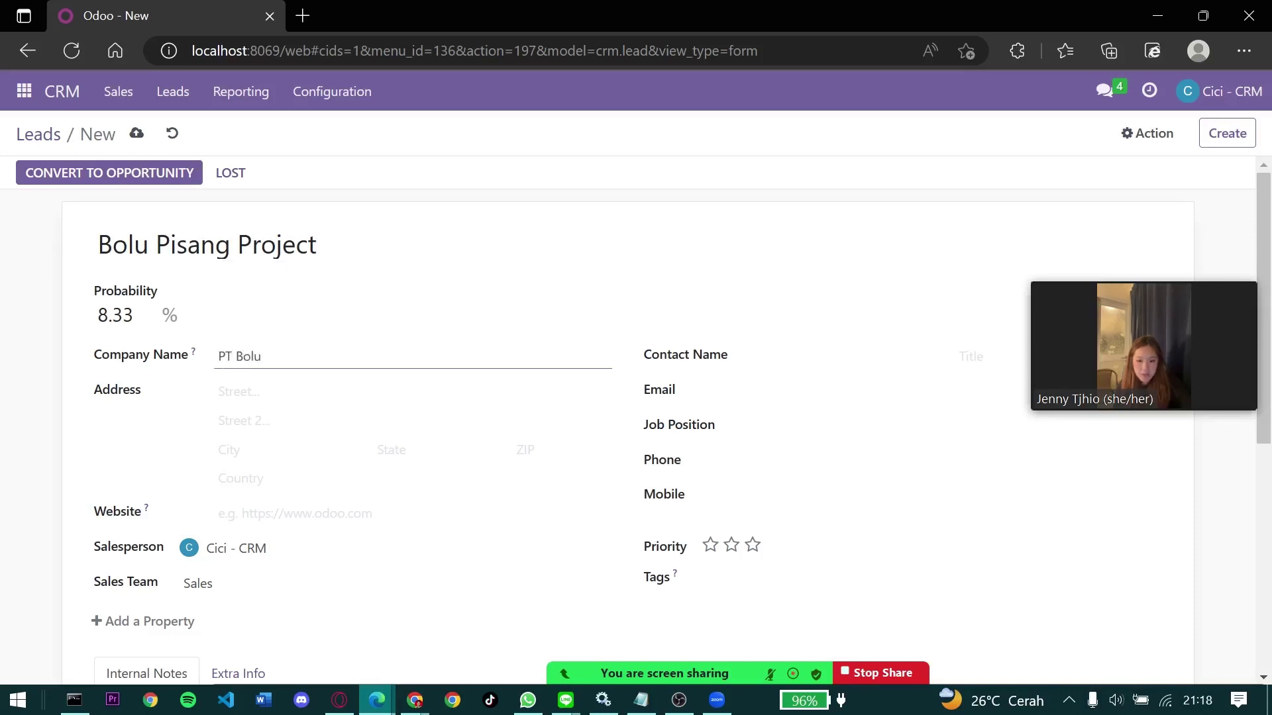
click(287, 392)
text(Ma)
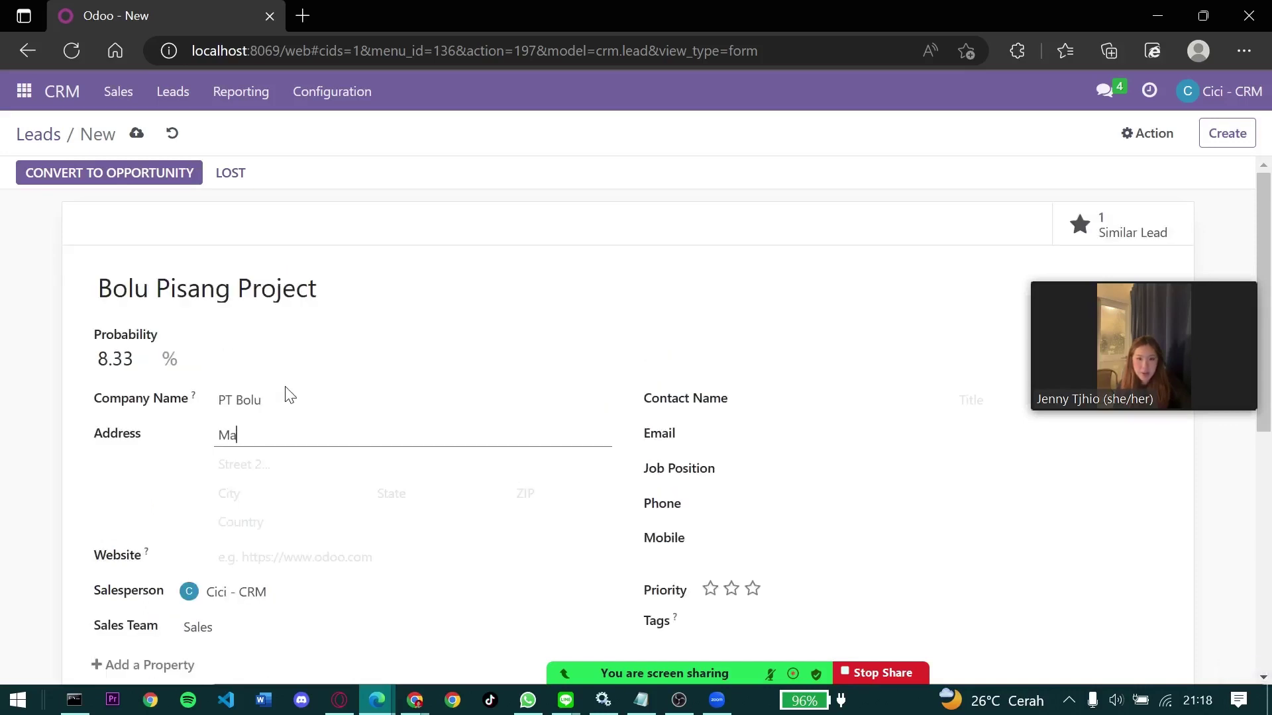
text(rgonda)
key(Tab)
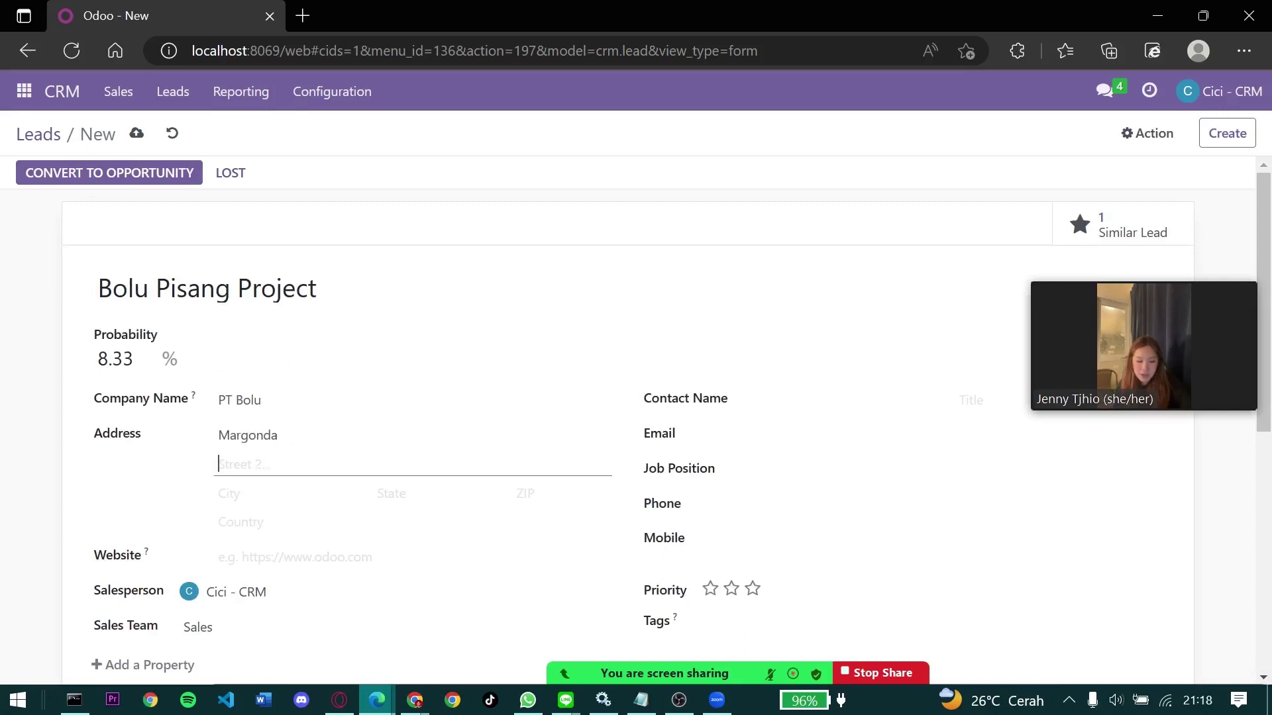
text(Depok)
Step: Fill in the contact's name, e-mail address and phone number
click(805, 398)
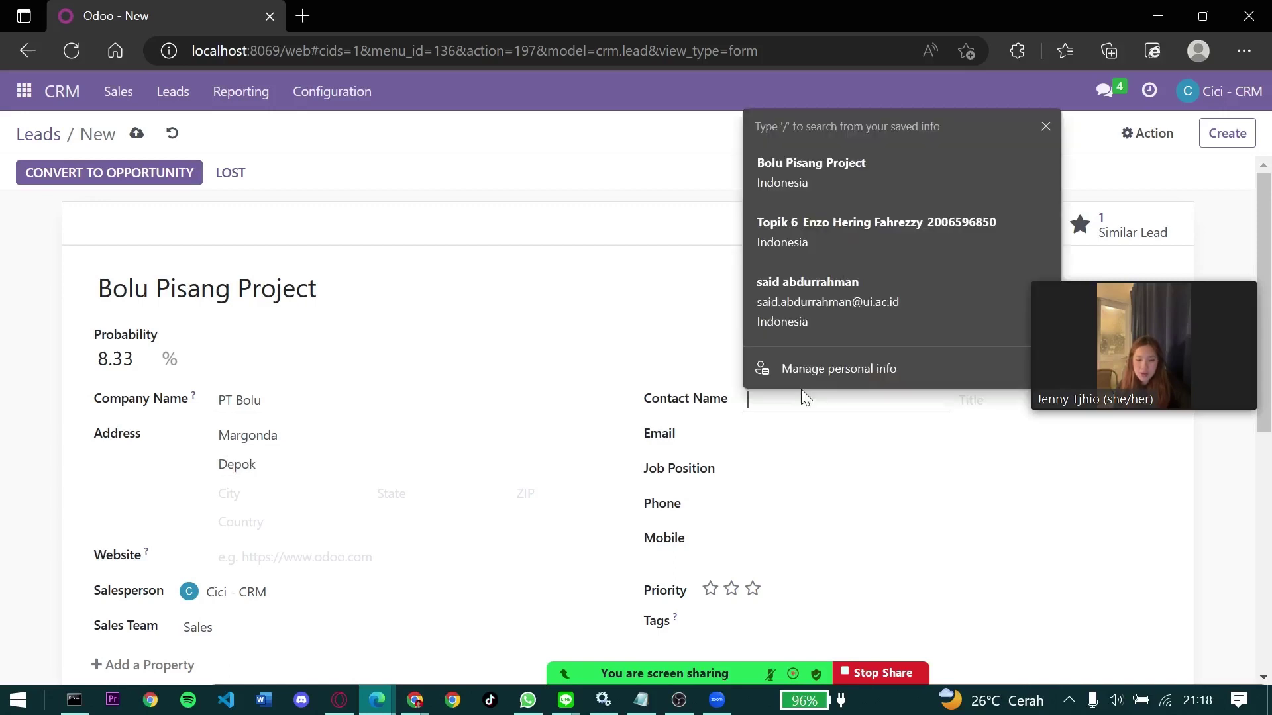
text(Si Bol)
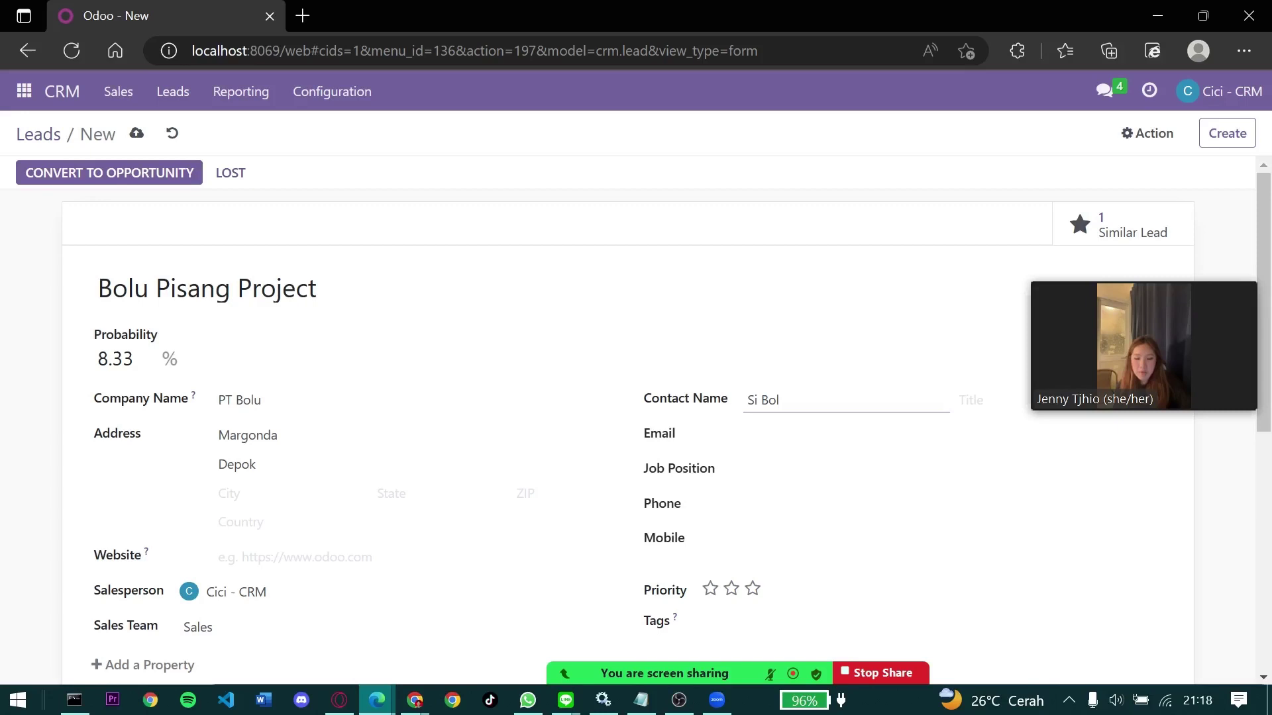
click(772, 438)
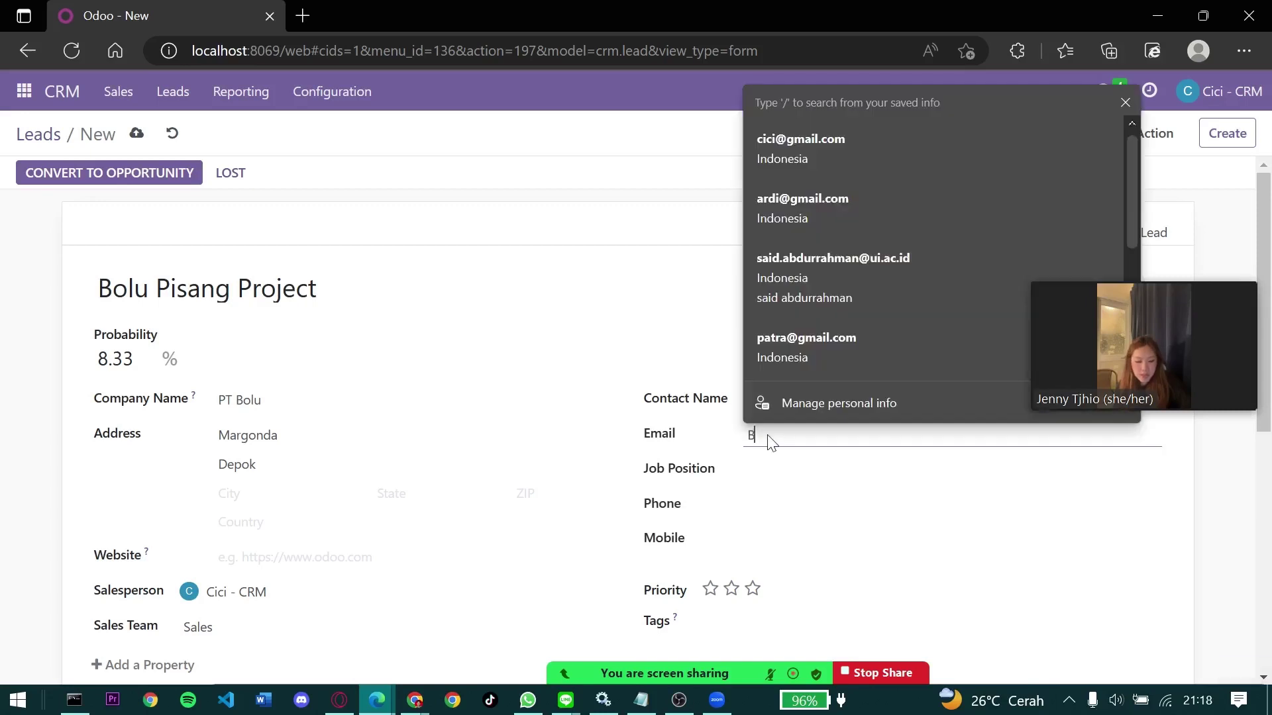
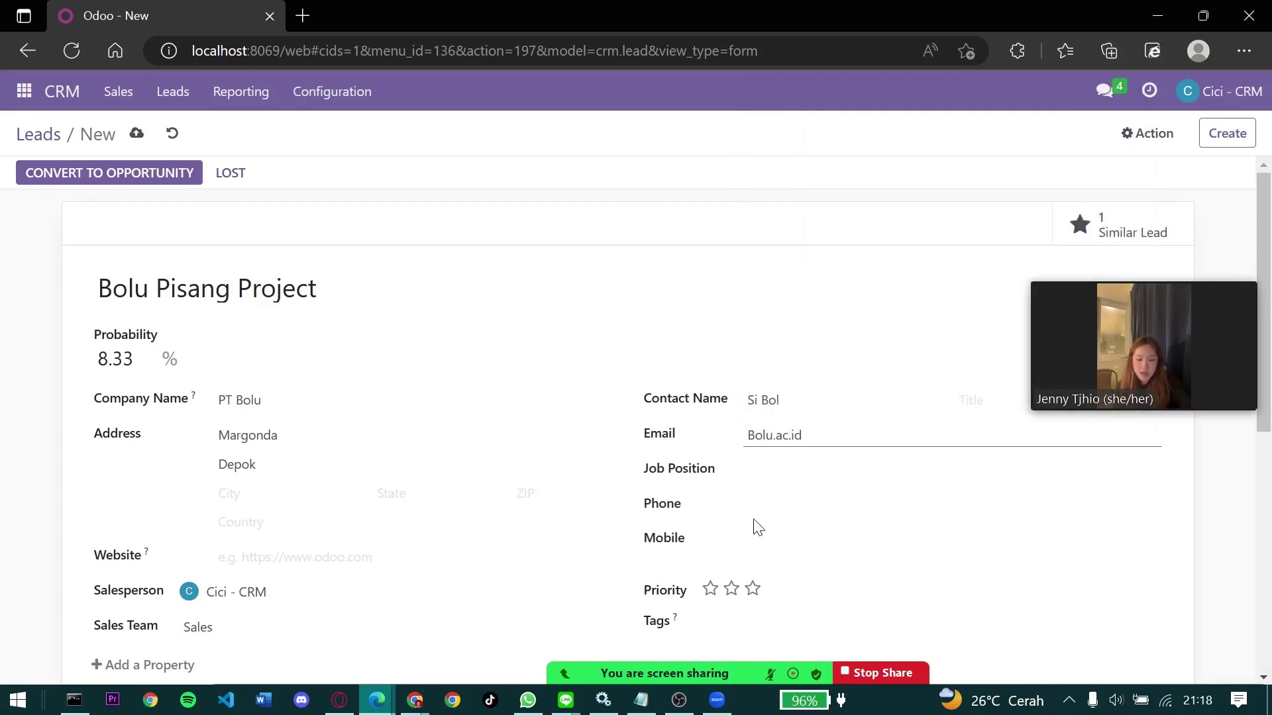
click(755, 509)
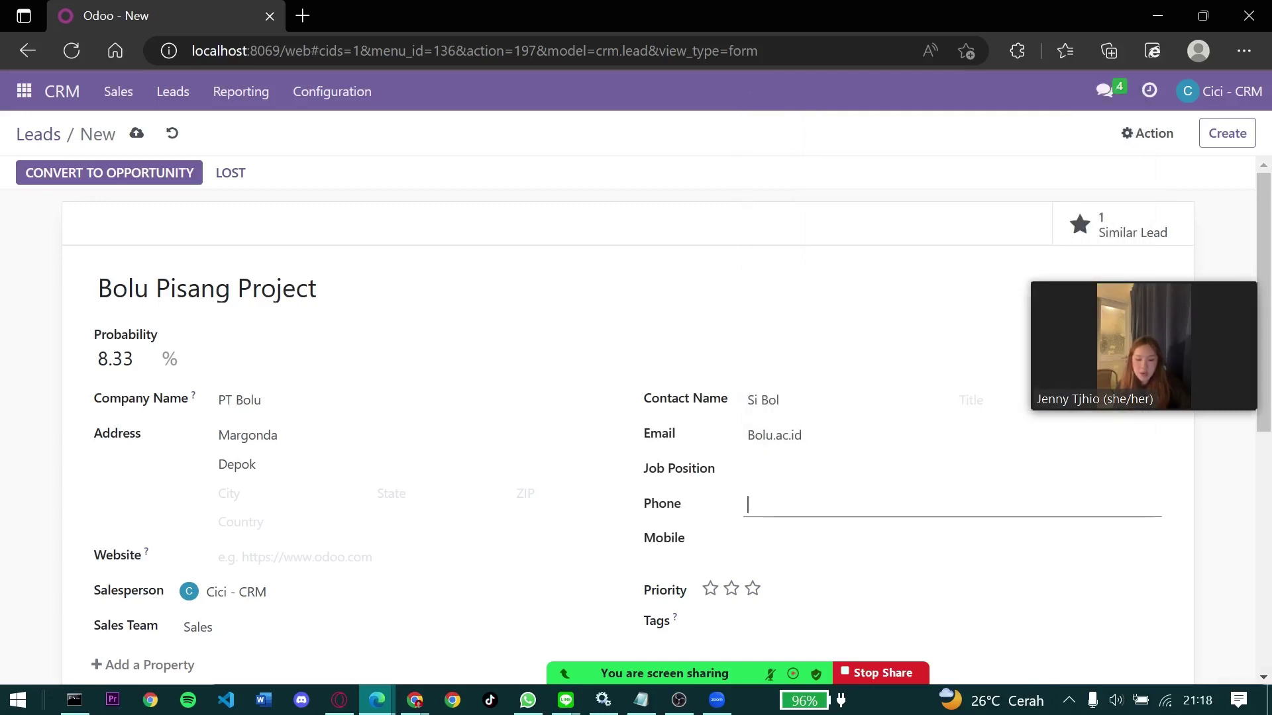
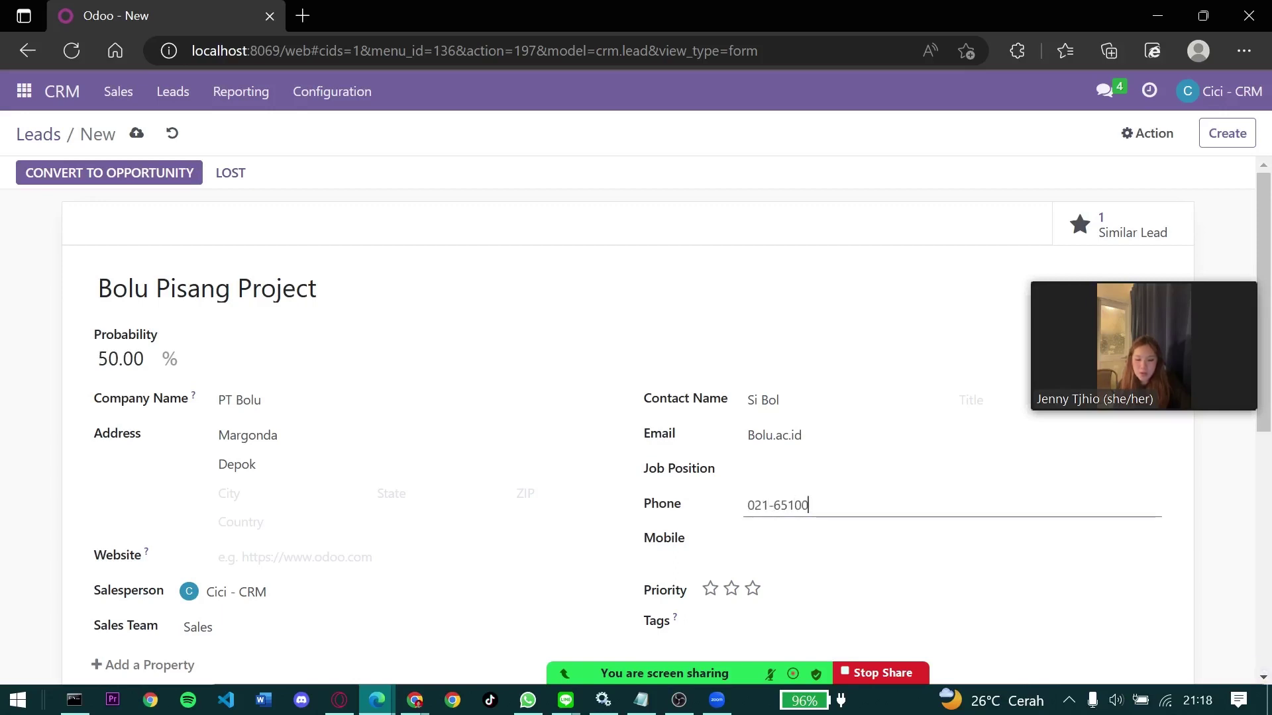
scroll(789, 554, down, 5)
Step: Write the note about buying special bananas for banana cake in Internal Notes, then save
click(152, 445)
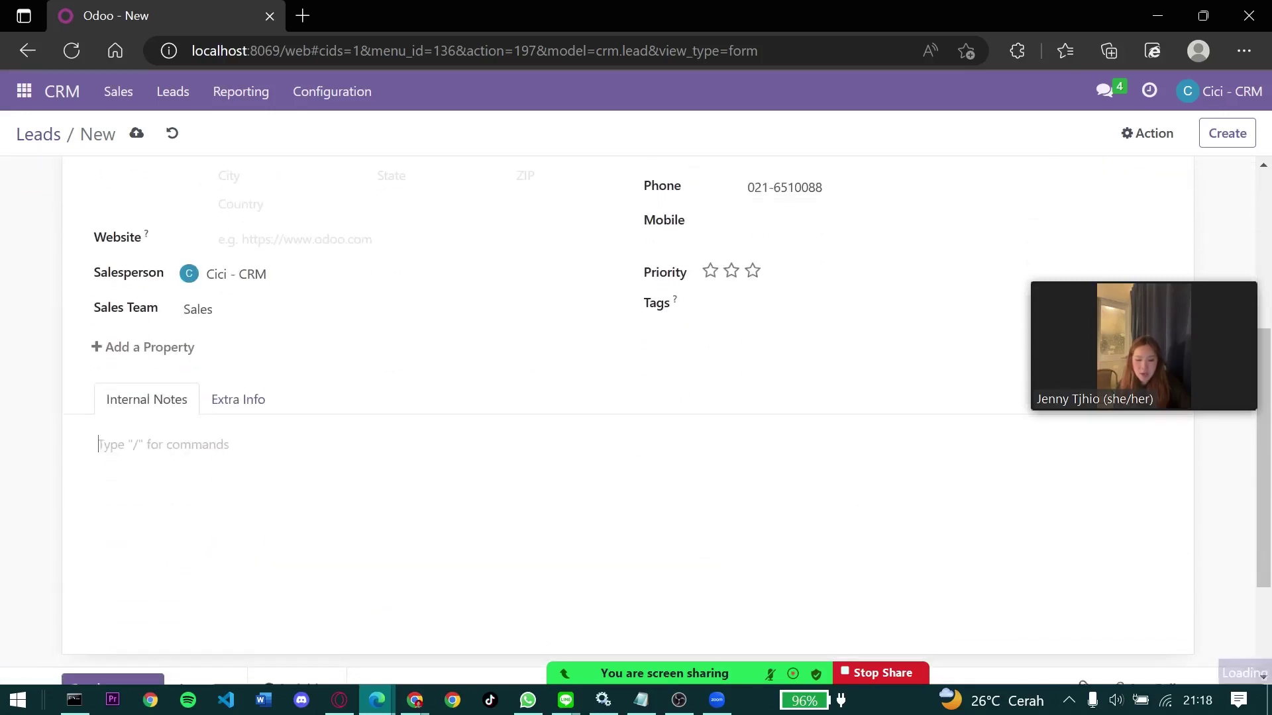
text(Tet)
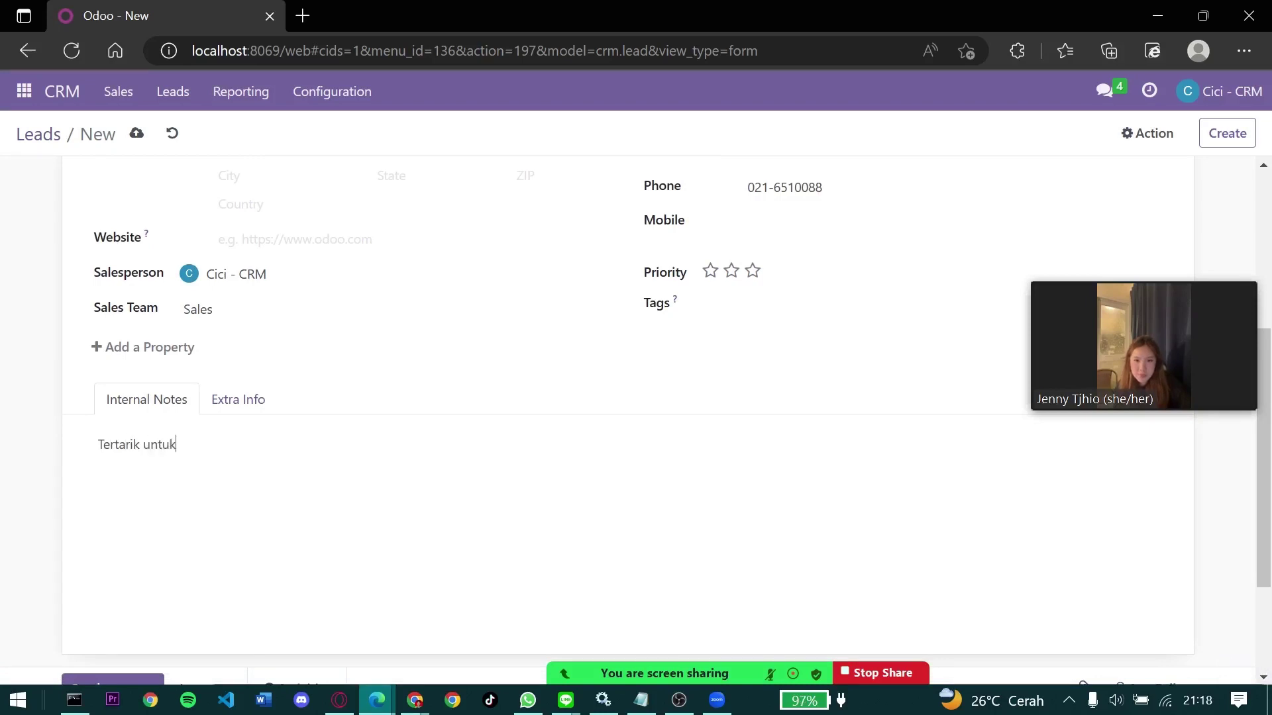
text(tarik untuk membeli pisang spesial)
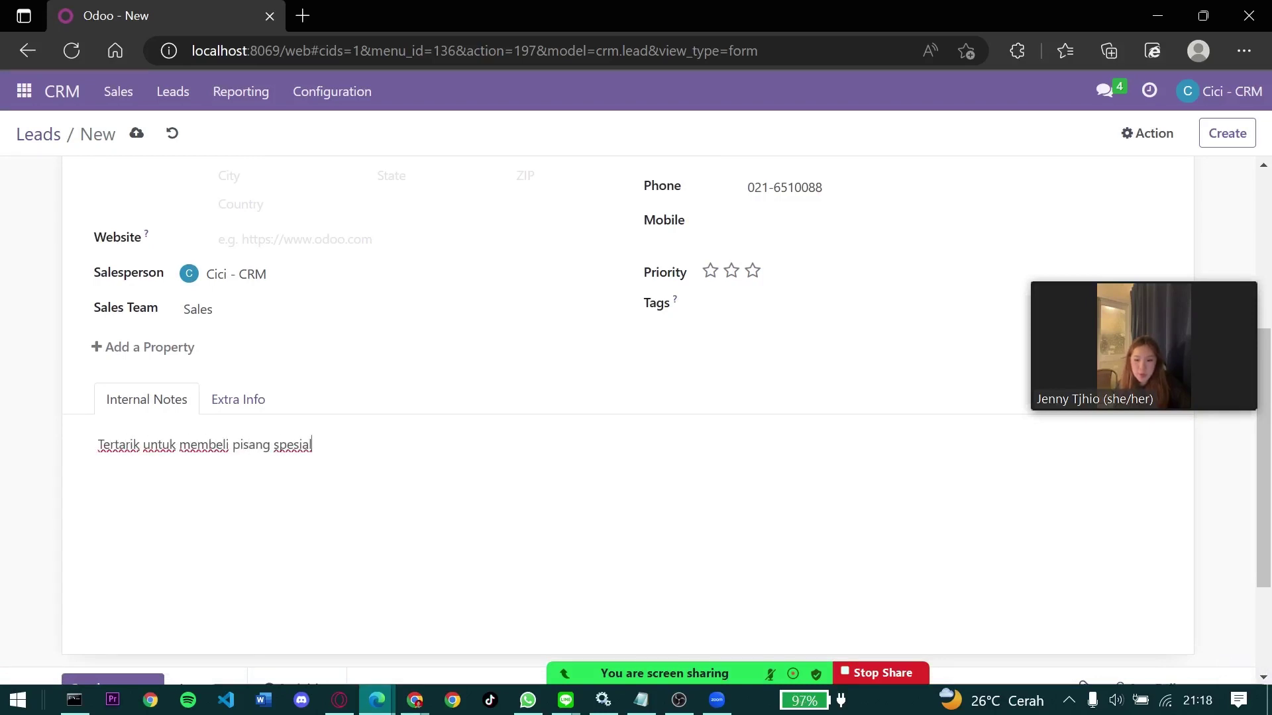
text( untuk mem)
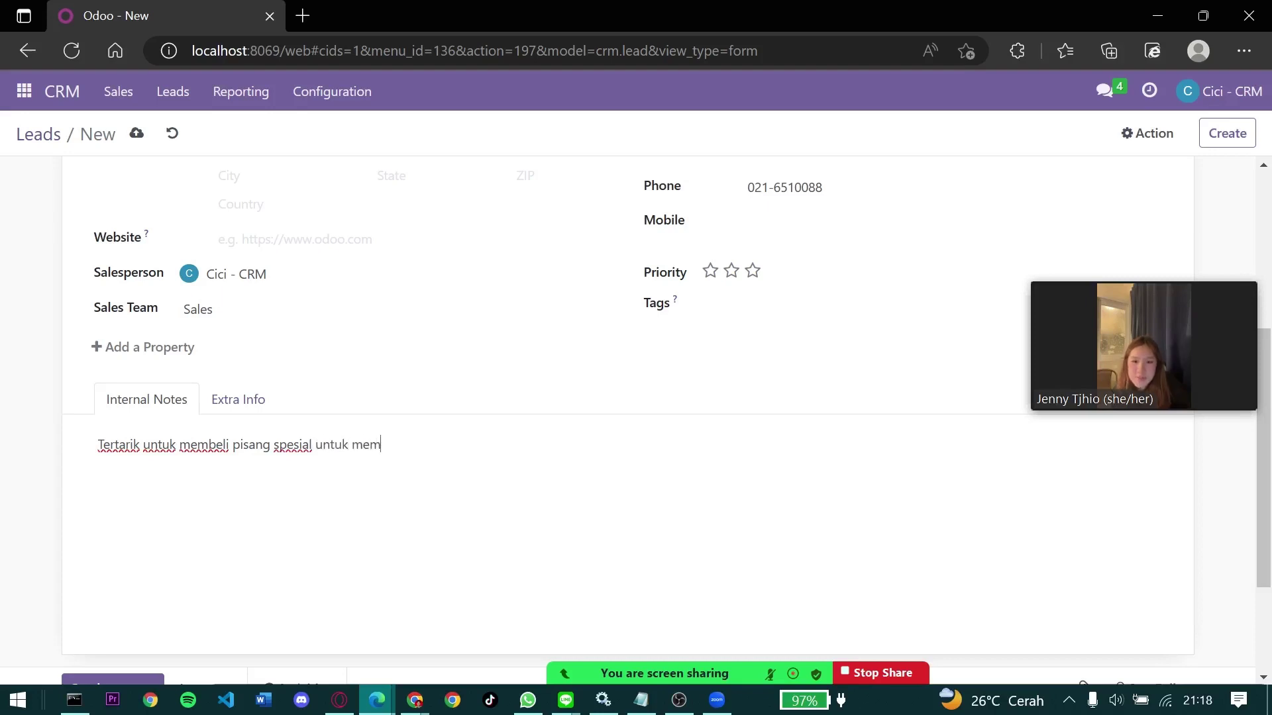
text(buat produk b)
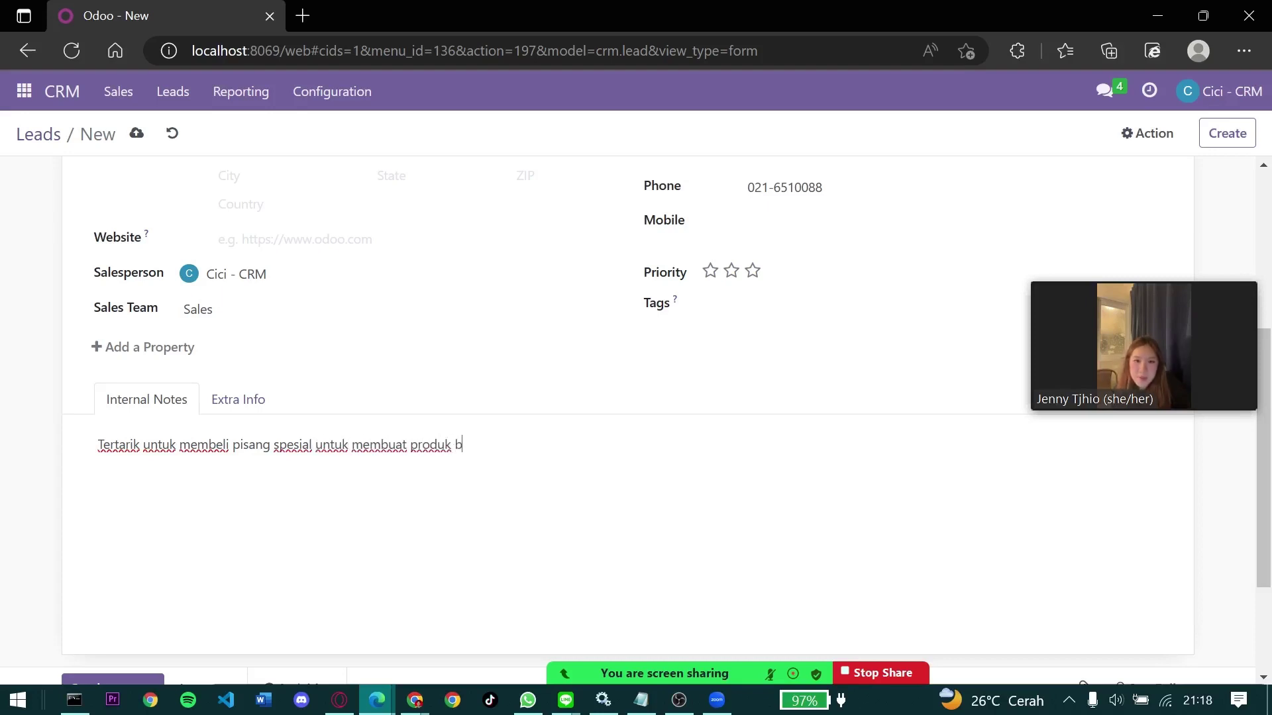
text(olu pisang.)
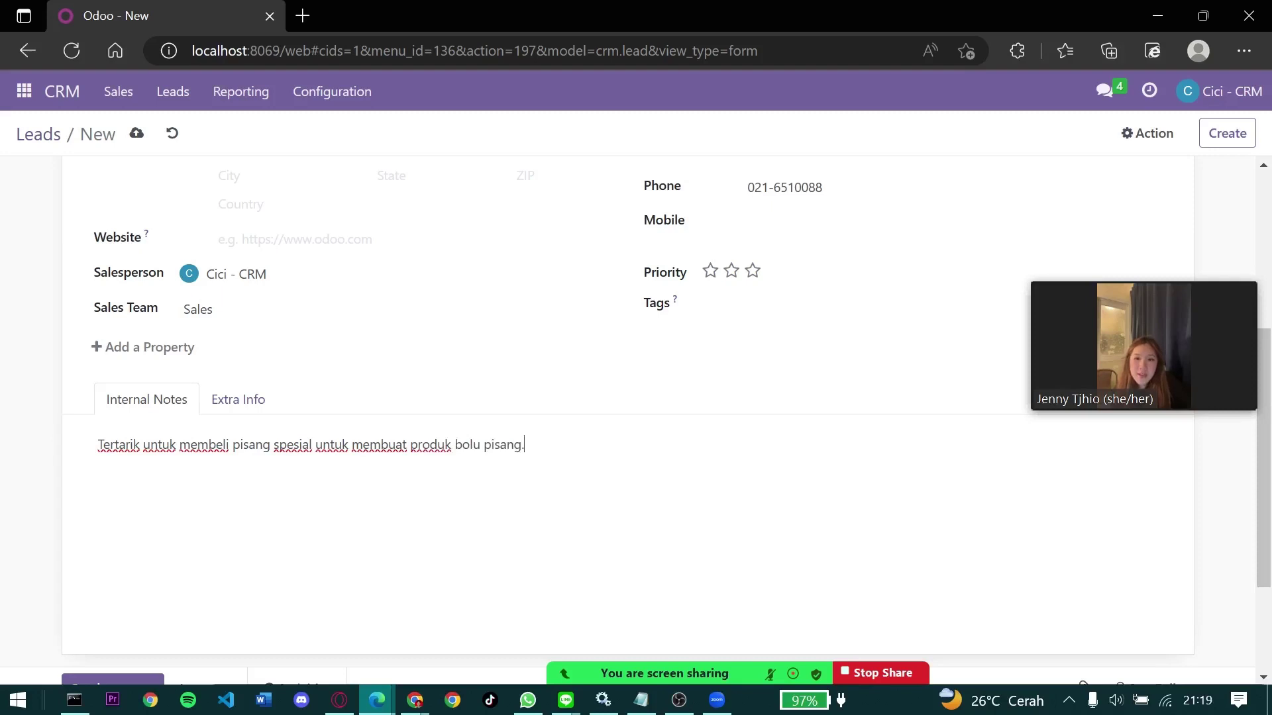
scroll(460, 339, up, 5)
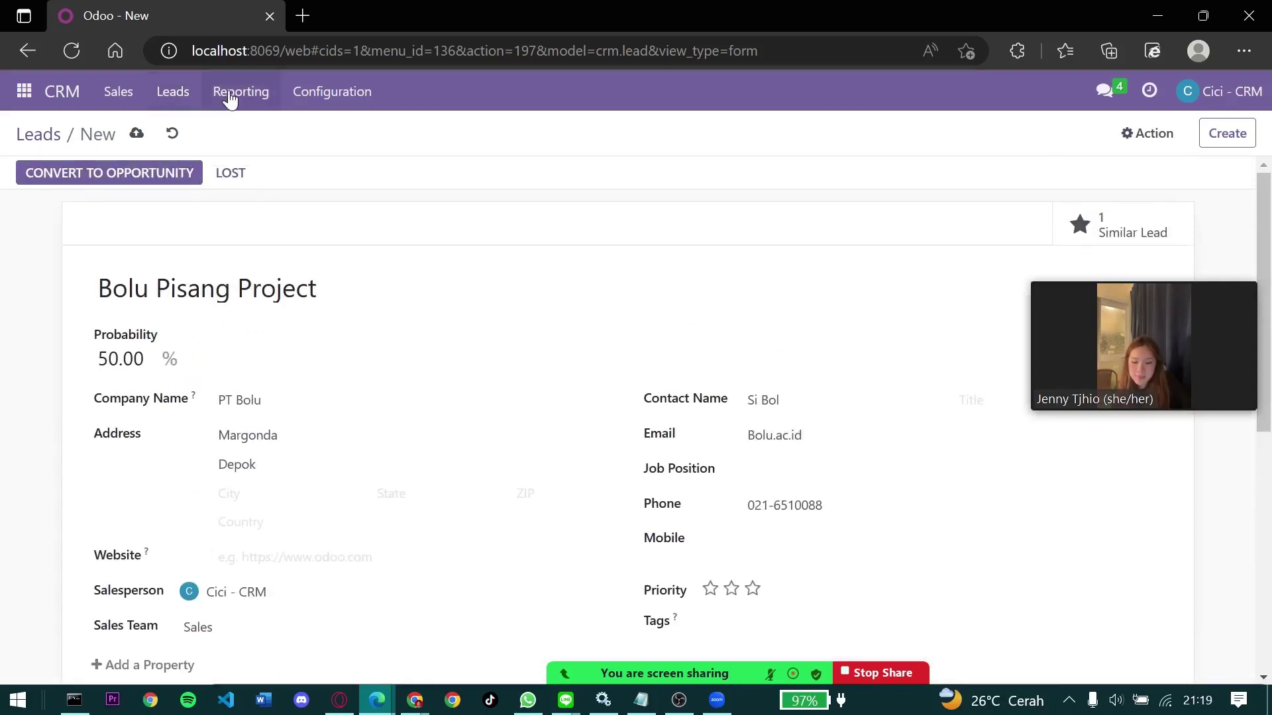
click(137, 133)
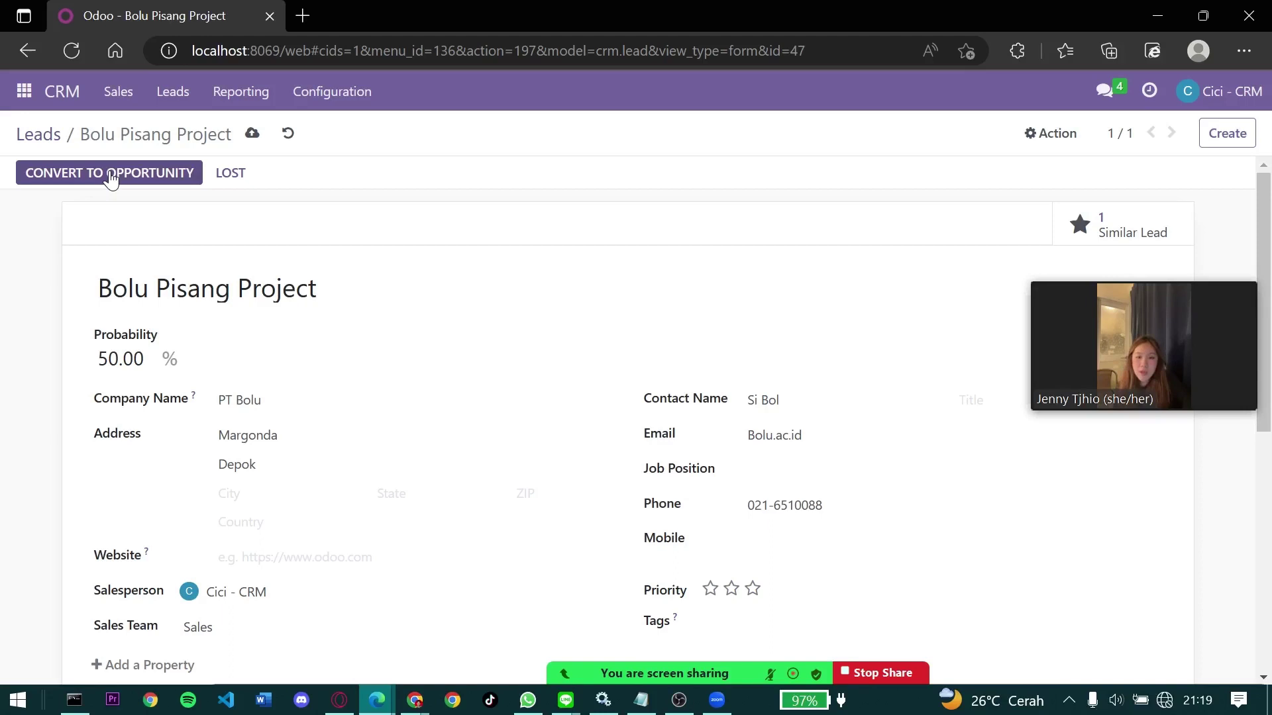
Step: Convert the lead into an opportunity linked to existing customer PT Bolu
click(111, 176)
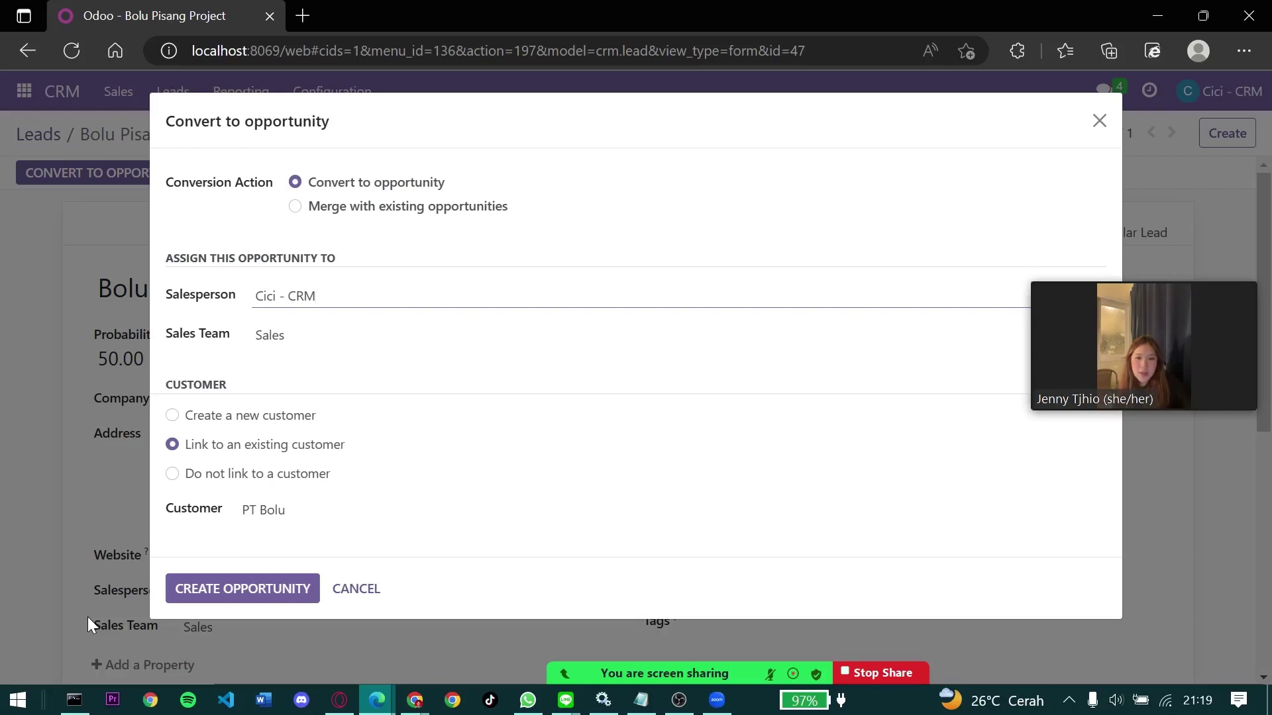
click(262, 587)
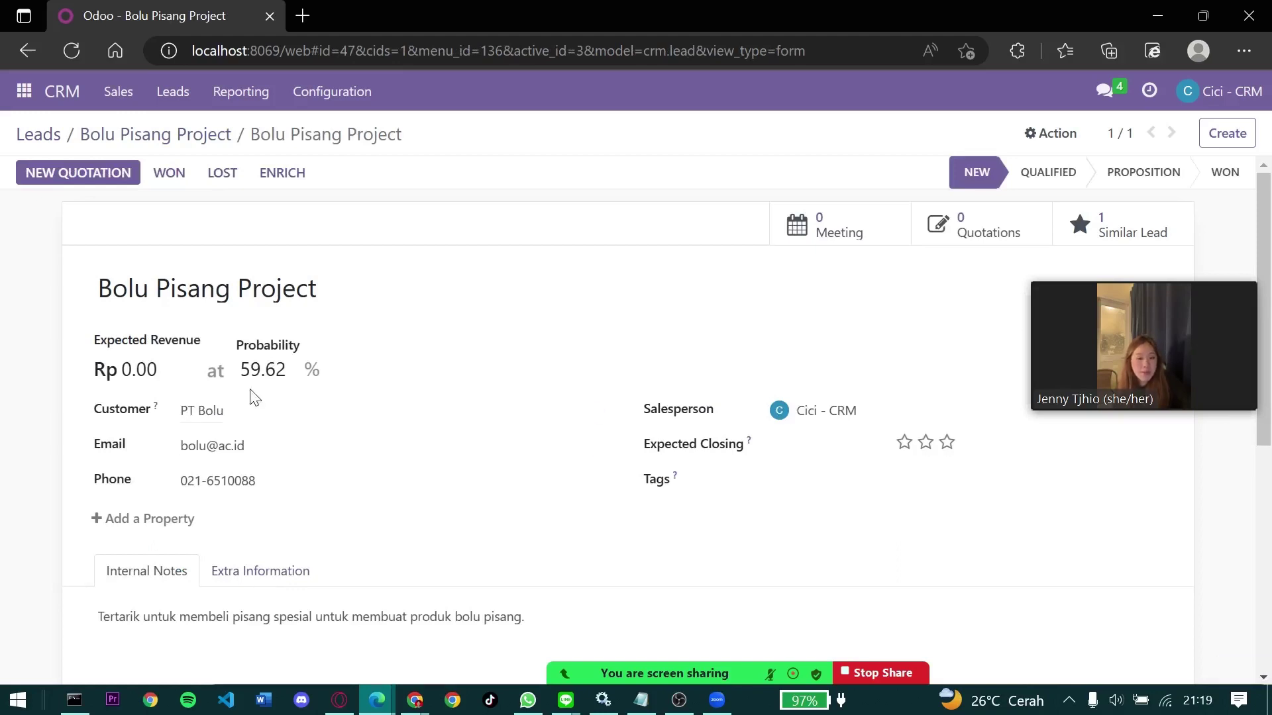
Step: Set expected revenue to 60,000,000 and probability to 85%
click(136, 369)
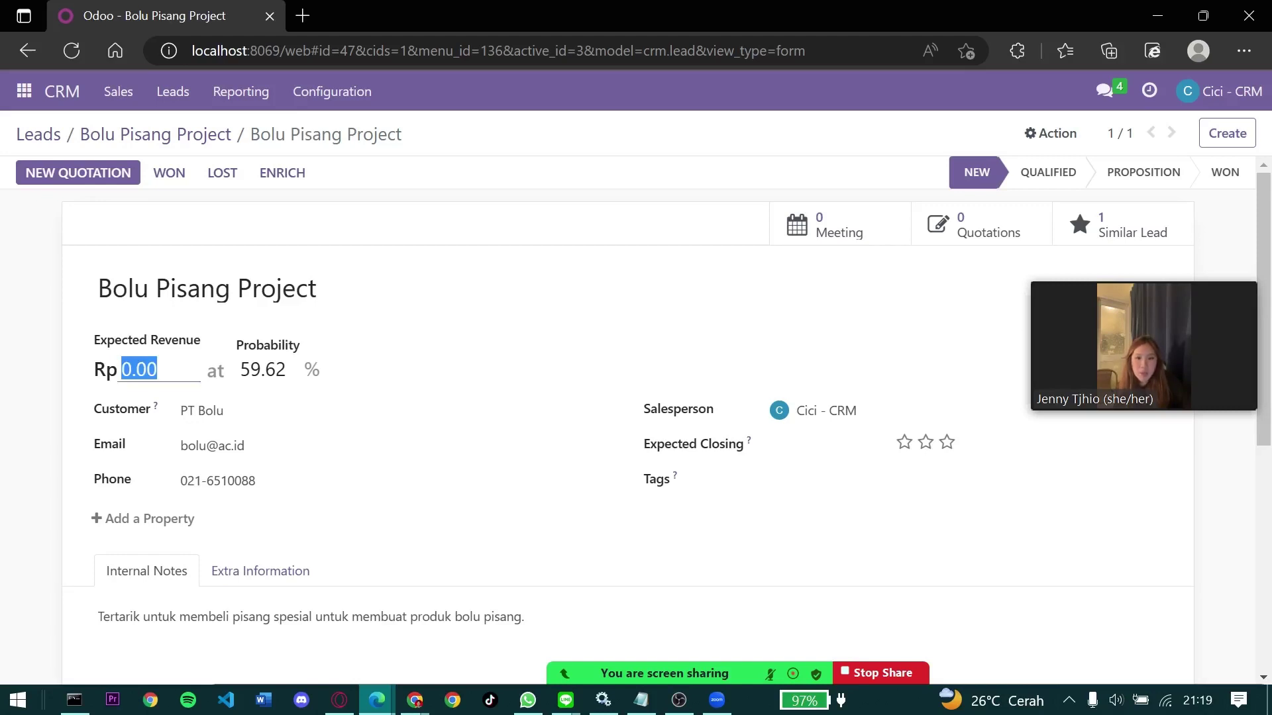
text(6000)
text(00000)
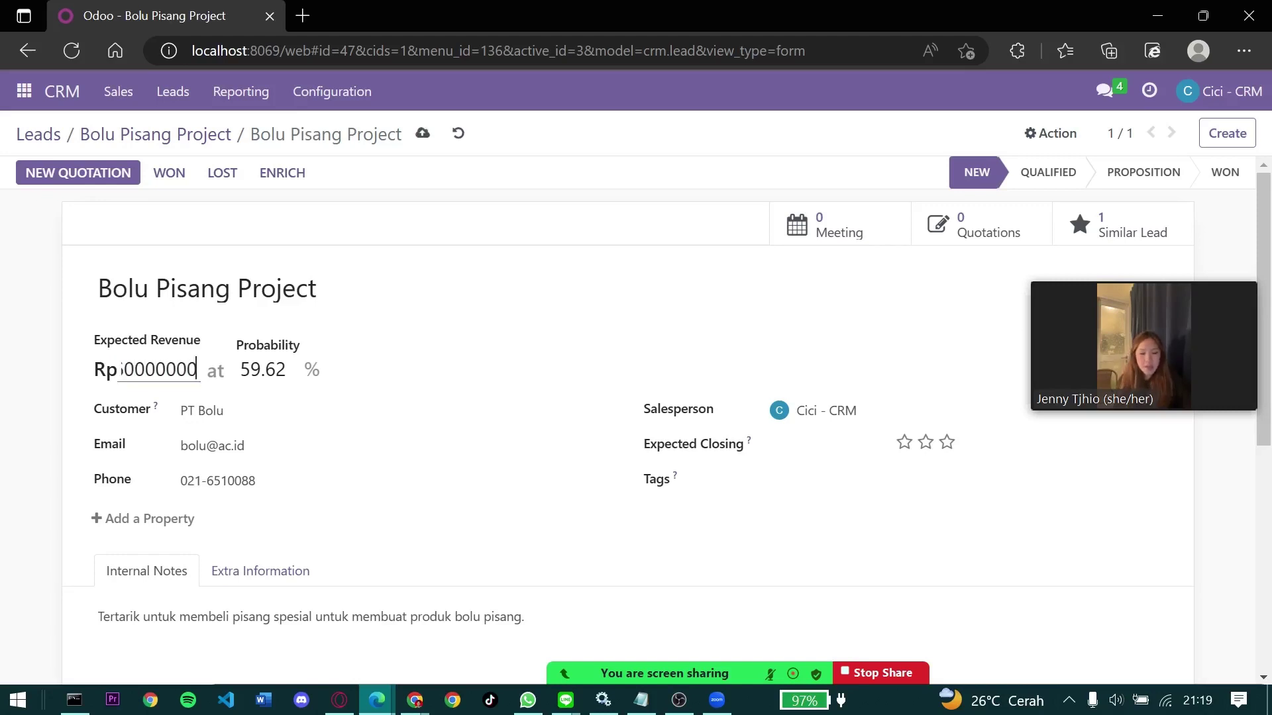
key(Tab)
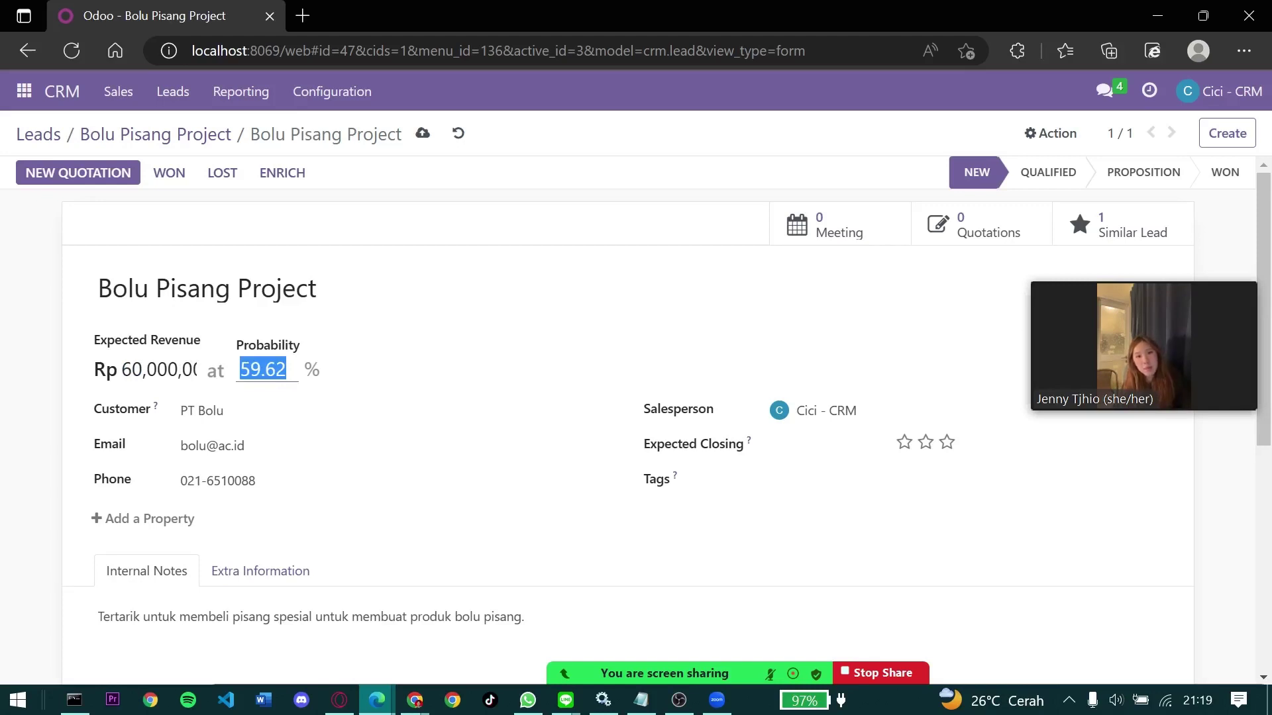
text(85)
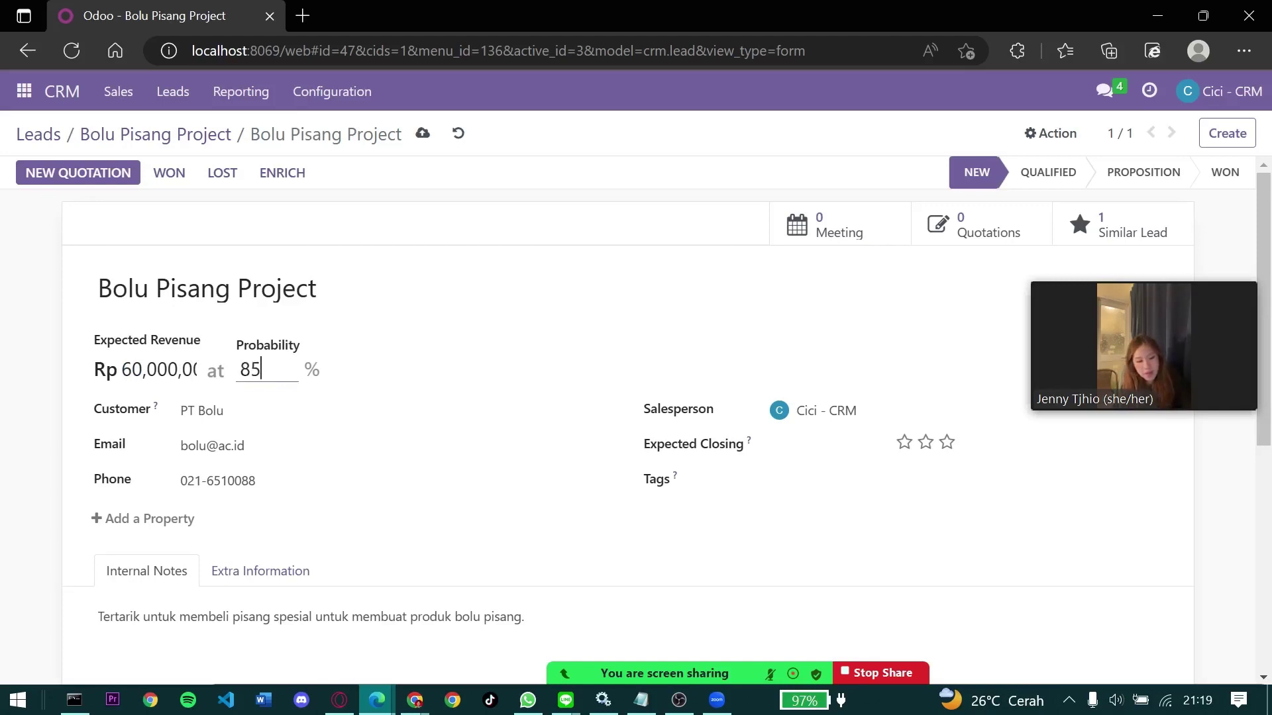
Step: Set expected closing to 16 September 2023 and give three-star priority
click(813, 456)
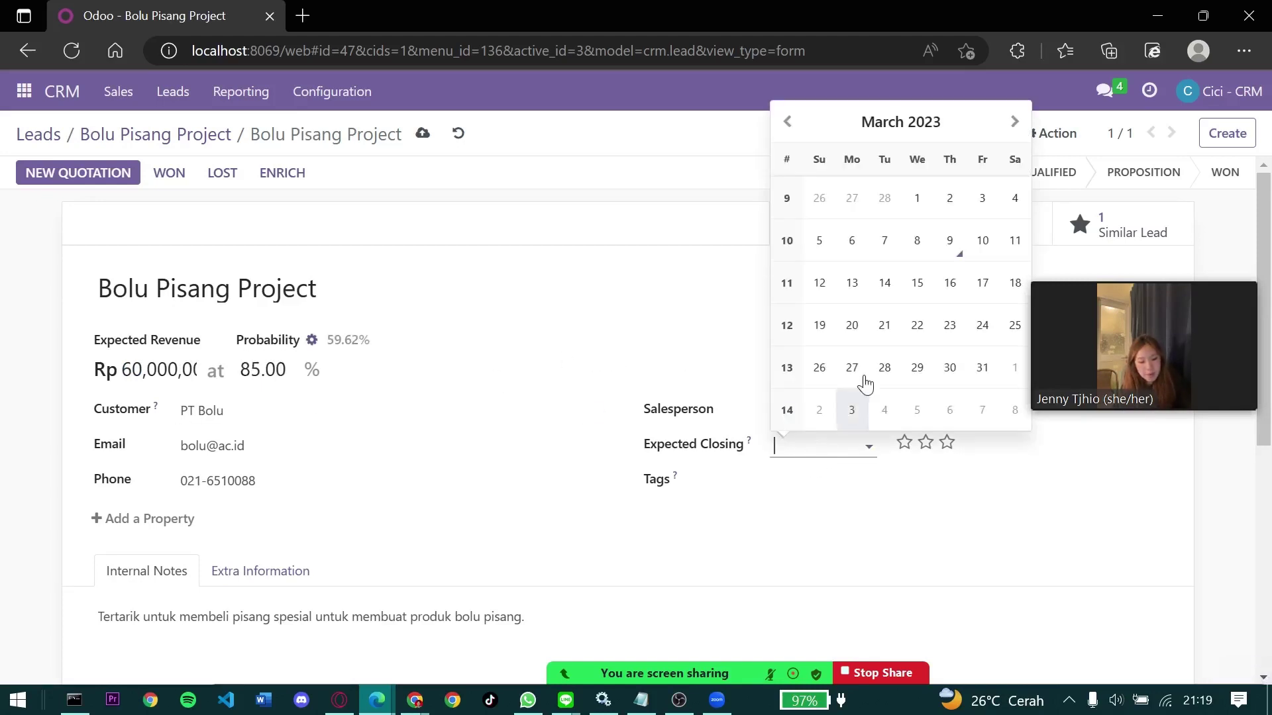
click(1013, 122)
click(1013, 122)
click(1014, 121)
click(1013, 122)
click(1013, 122)
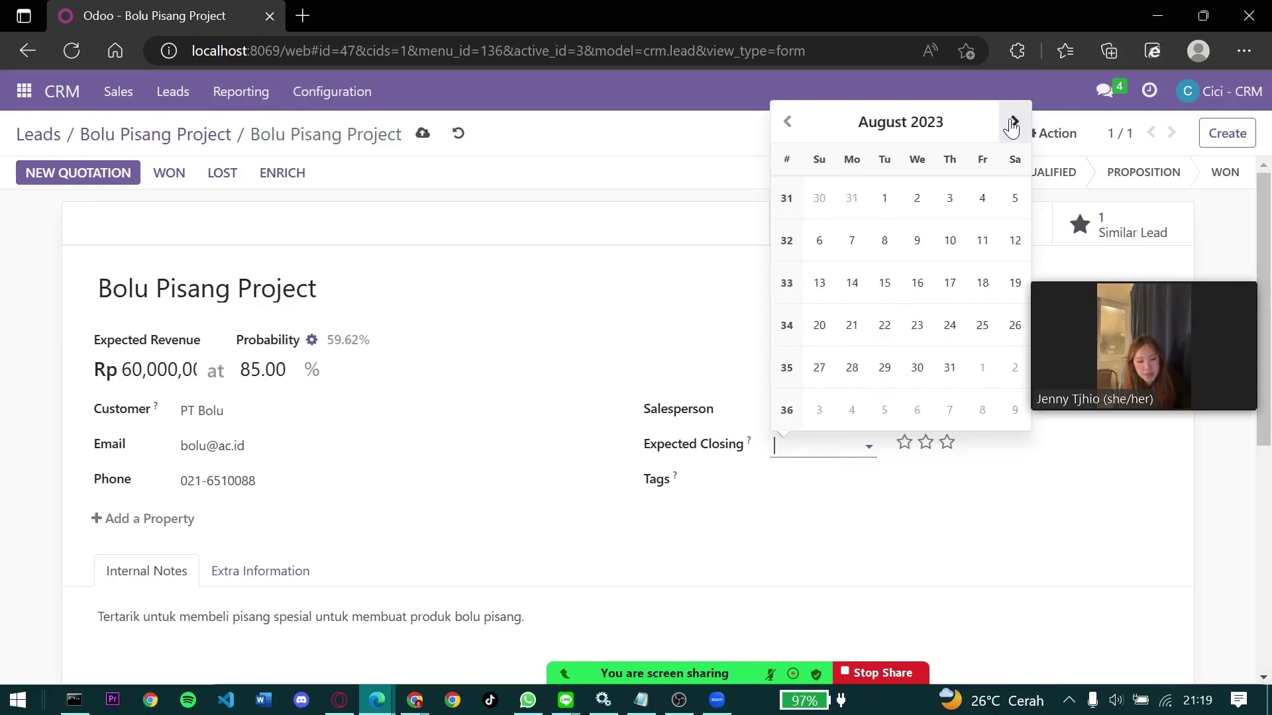
click(1014, 122)
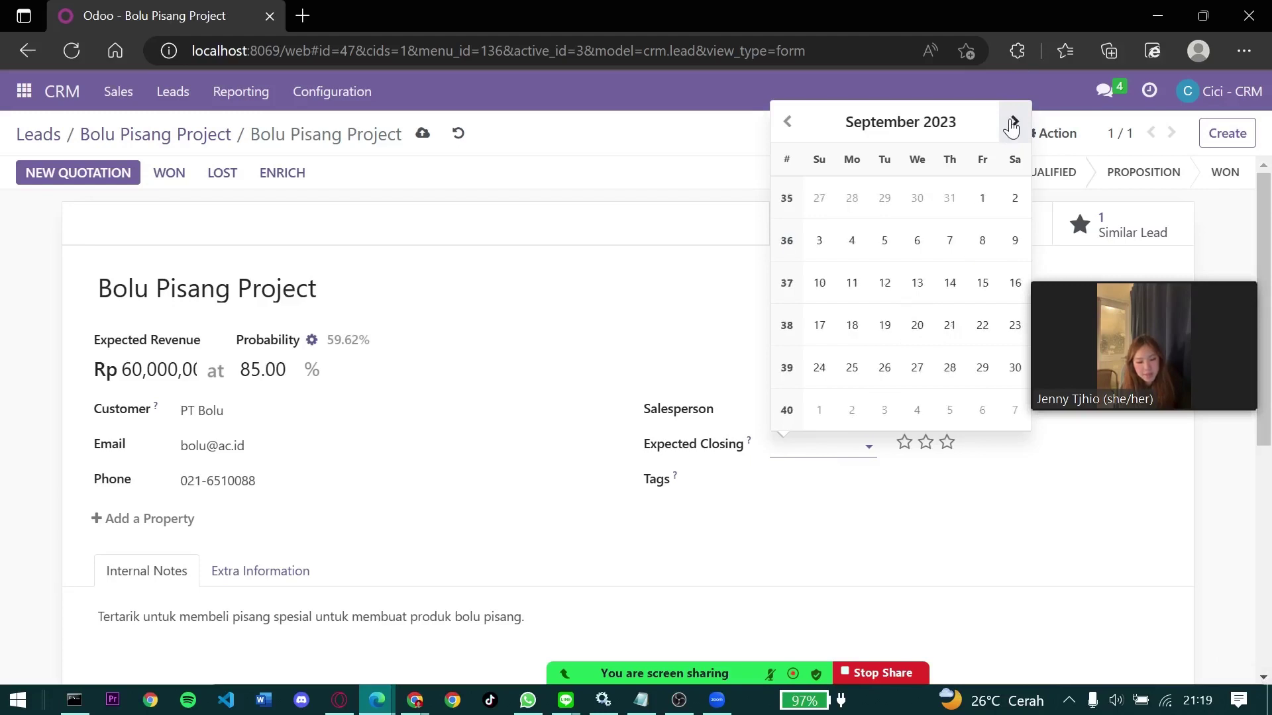
click(1012, 283)
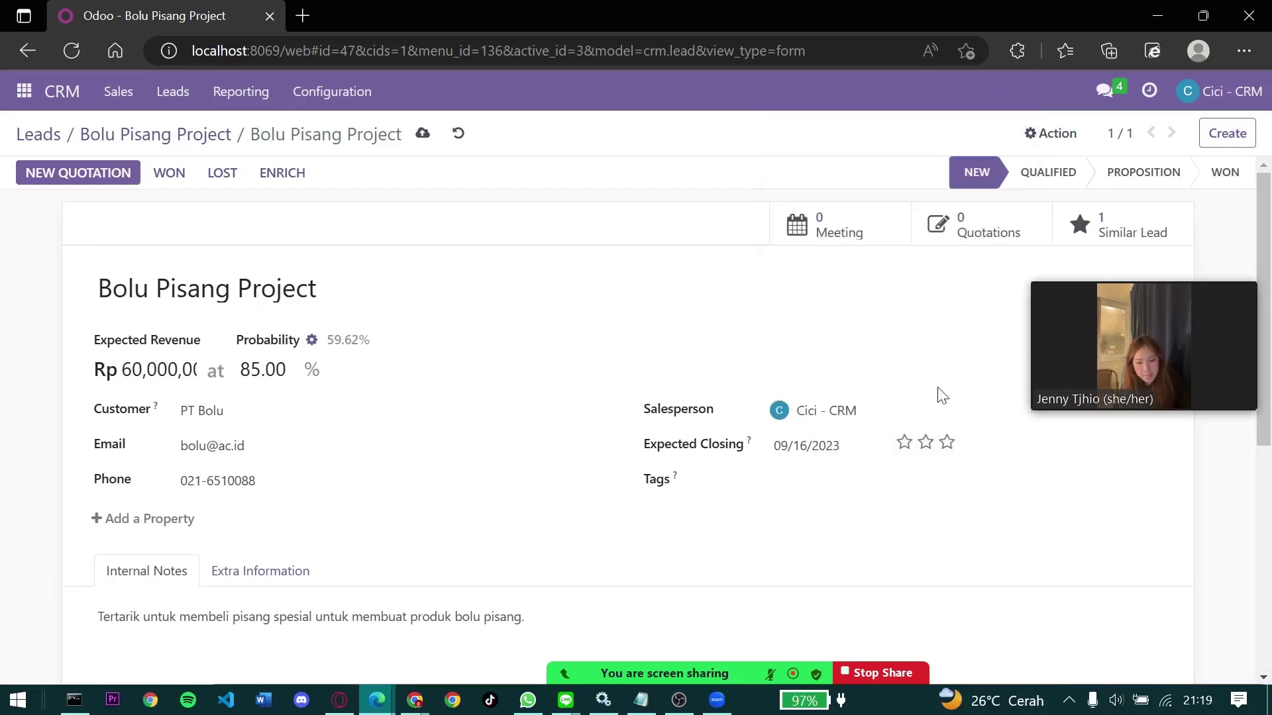
click(945, 444)
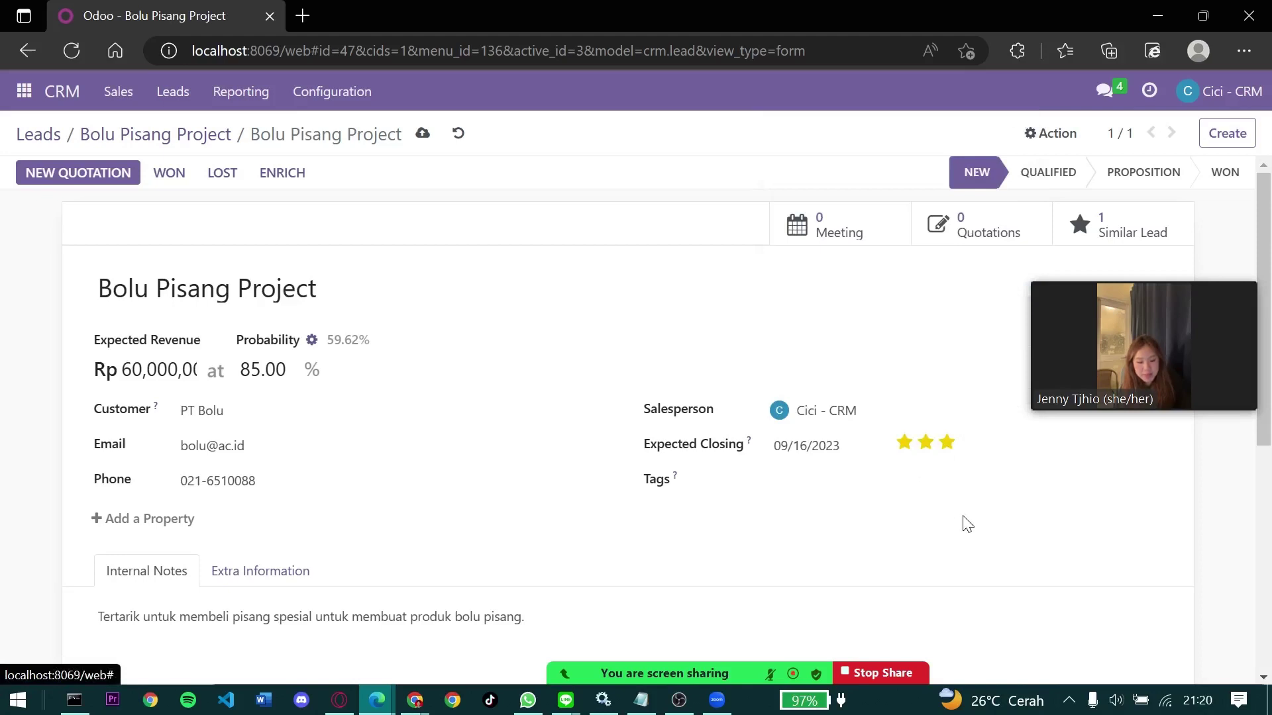
Step: Mark Bolu Pisang Project as Won, raising its probability to 100%
click(170, 176)
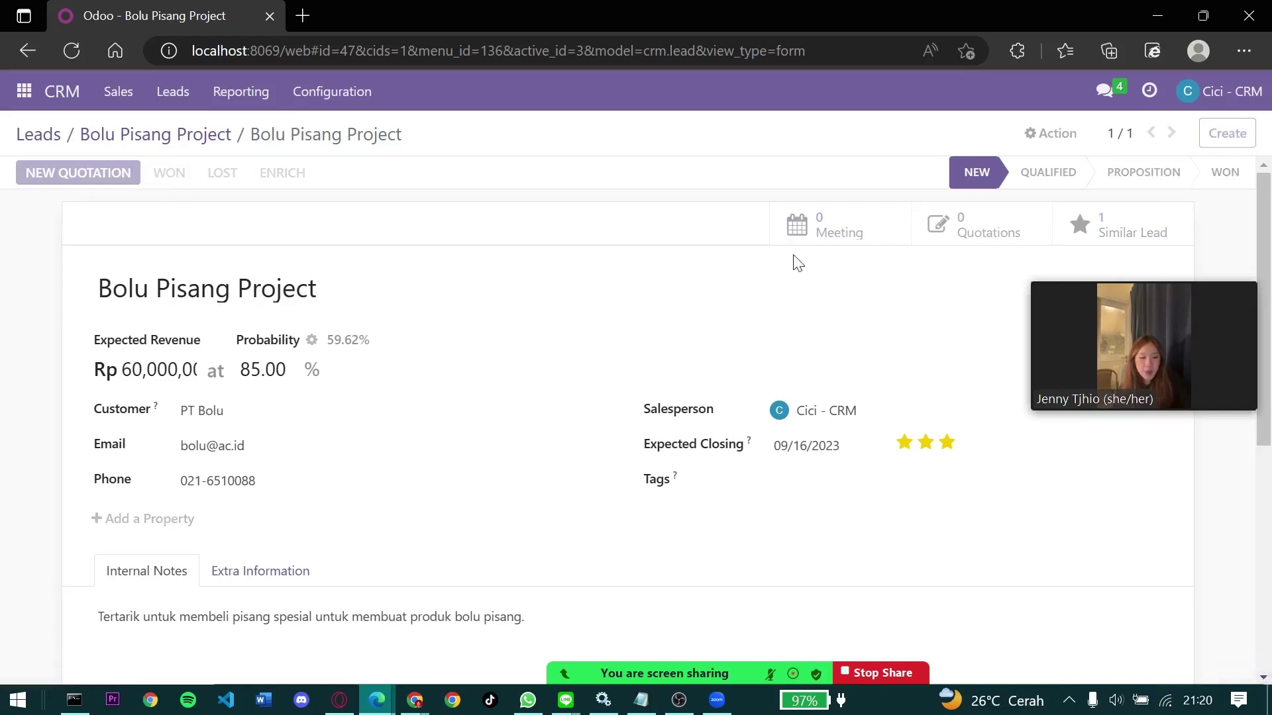
drag(1171, 281, 1174, 423)
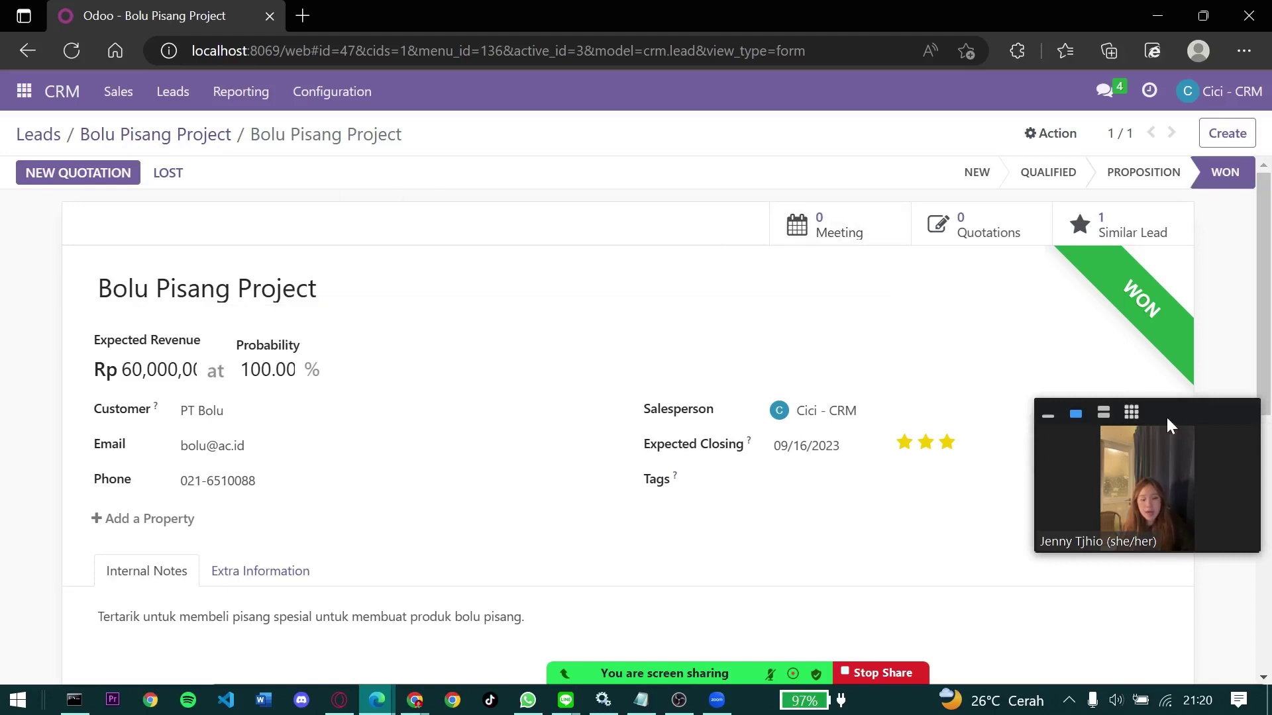
drag(1166, 416, 1152, 398)
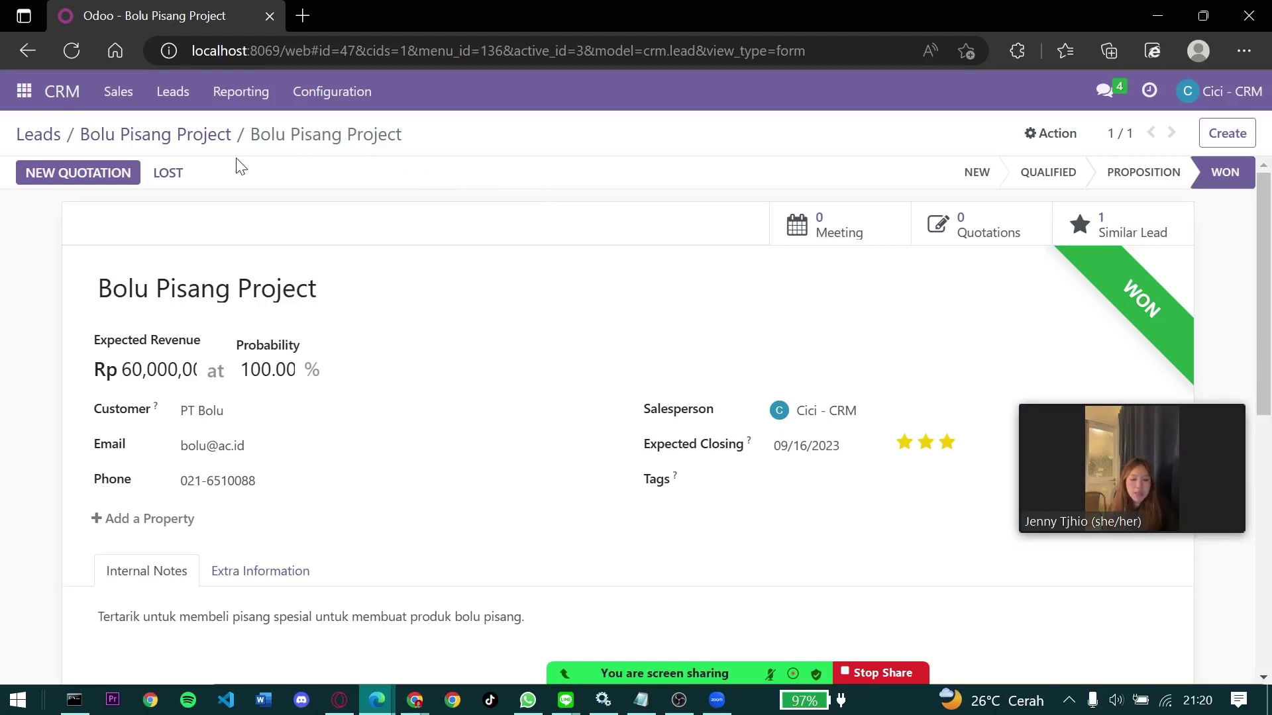
Step: Start a quotation expiring 03/10/2023 with Immediate Payment terms
click(50, 174)
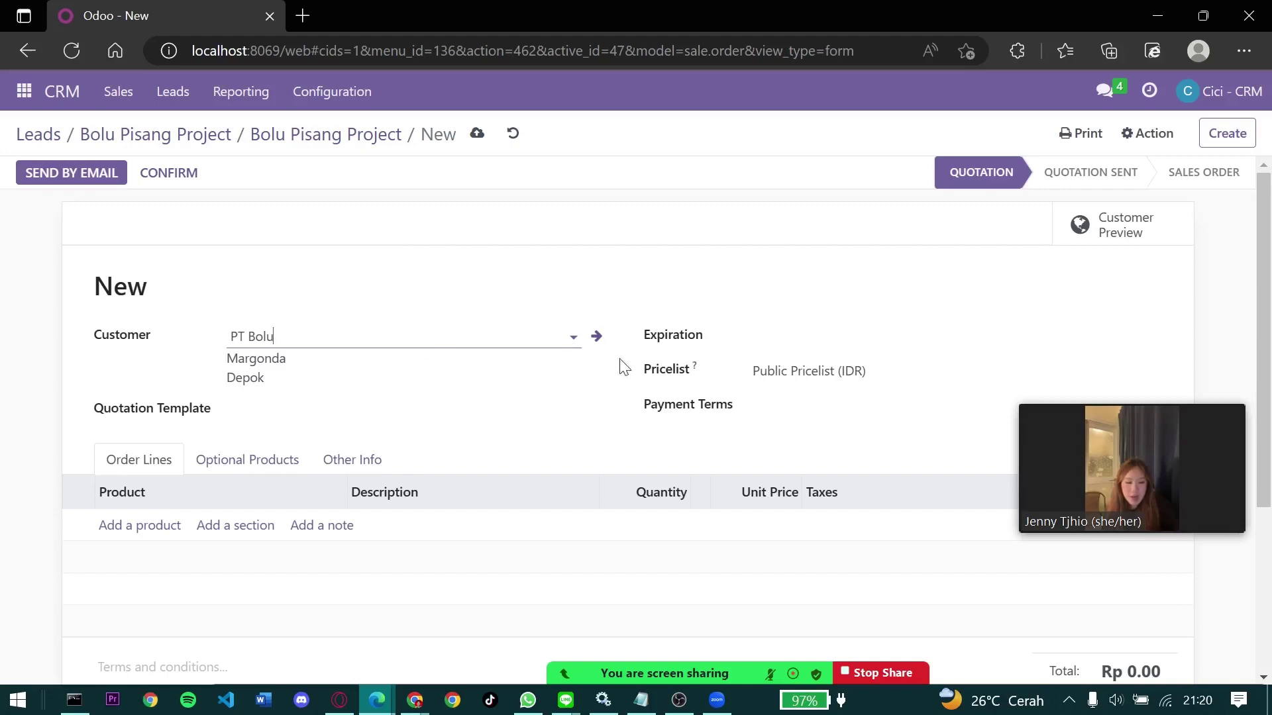
click(795, 347)
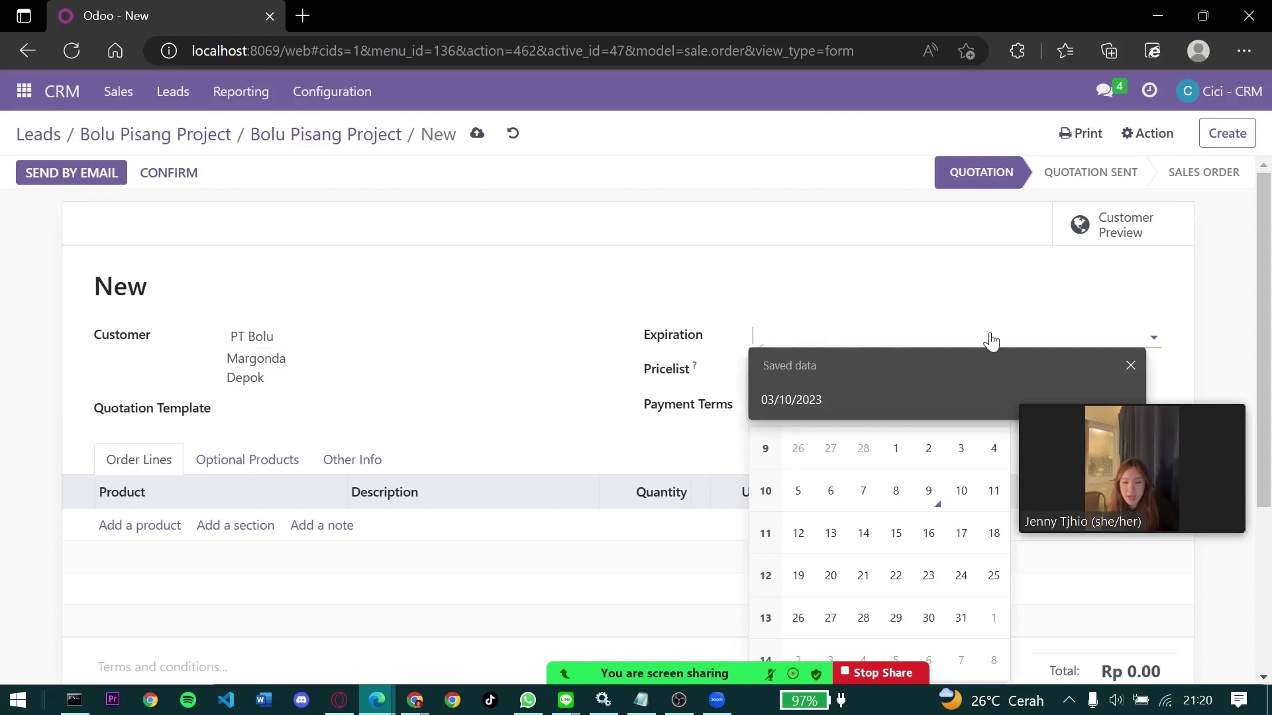
click(952, 498)
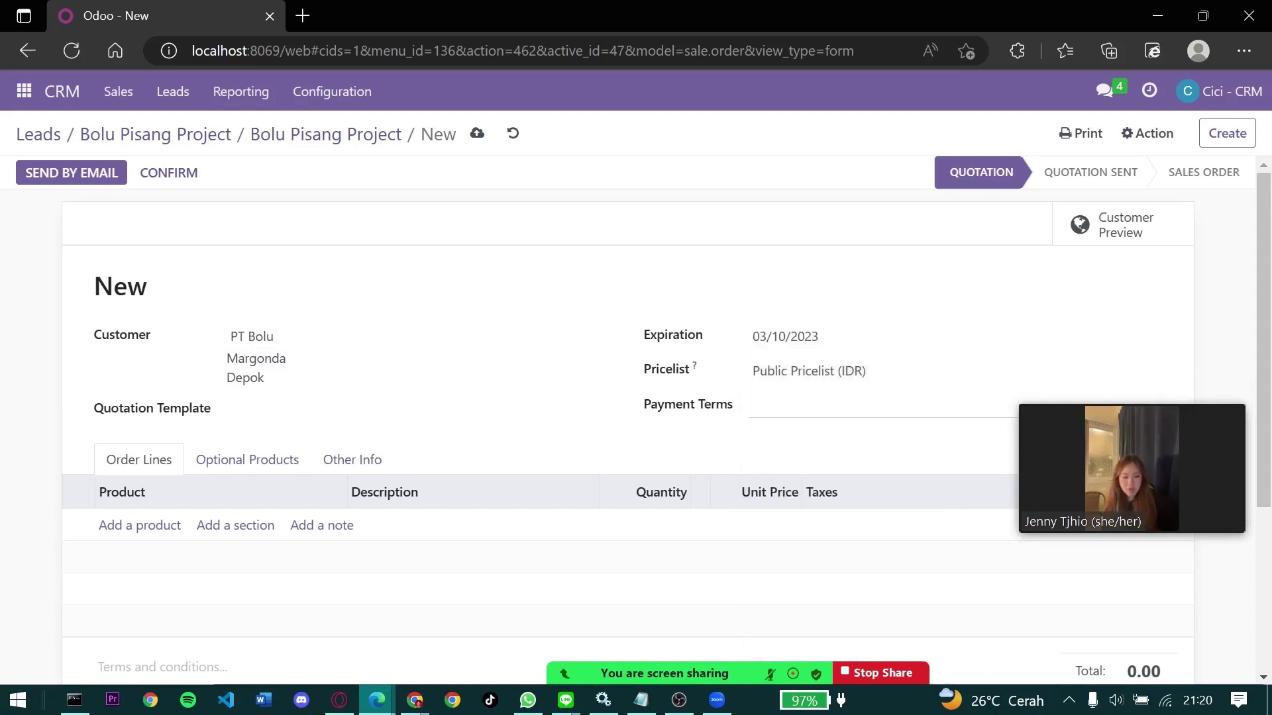
click(795, 406)
click(790, 436)
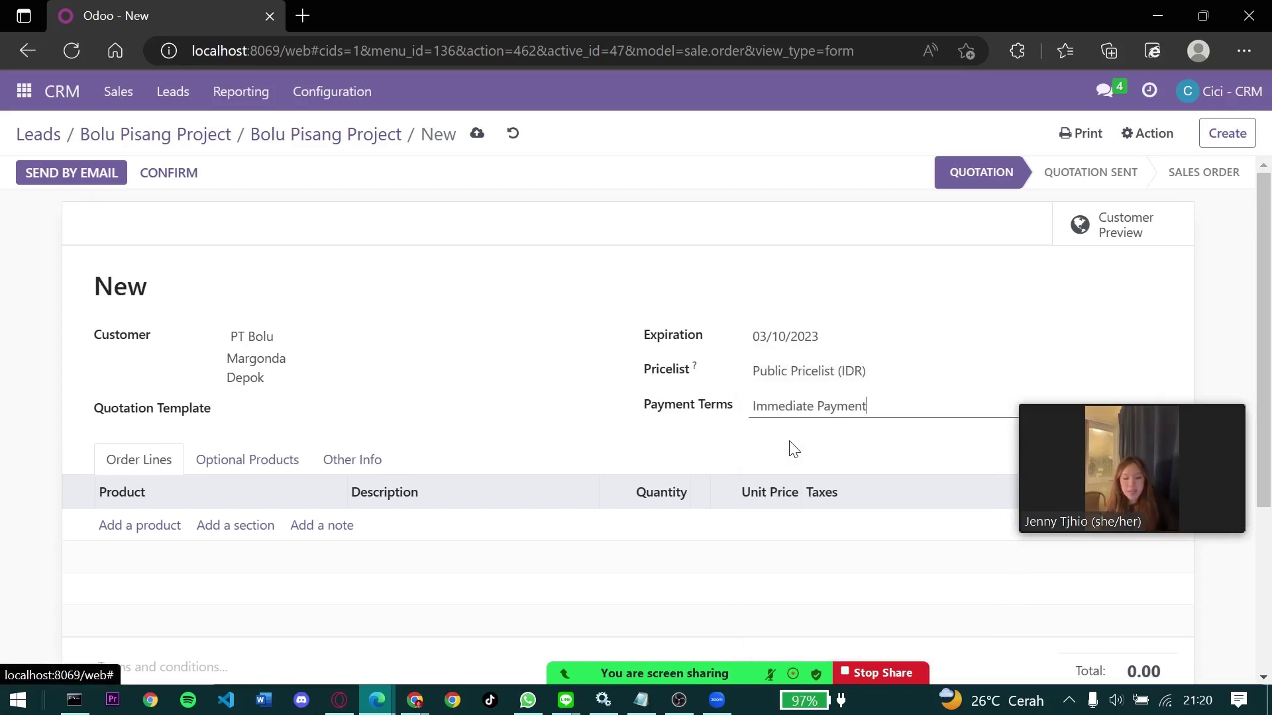
click(627, 270)
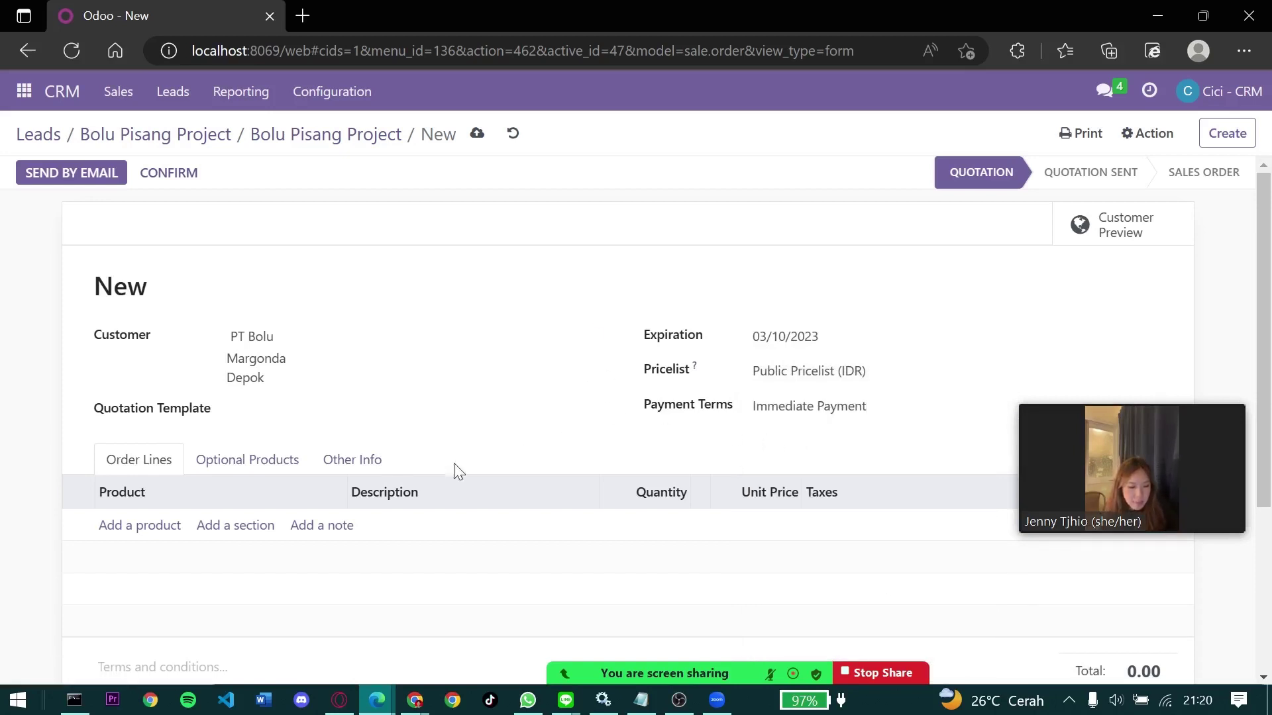
Step: Add 30,000 Pisang Spesial at 2,000 each without the 11% tax and save quotation S00027
click(133, 527)
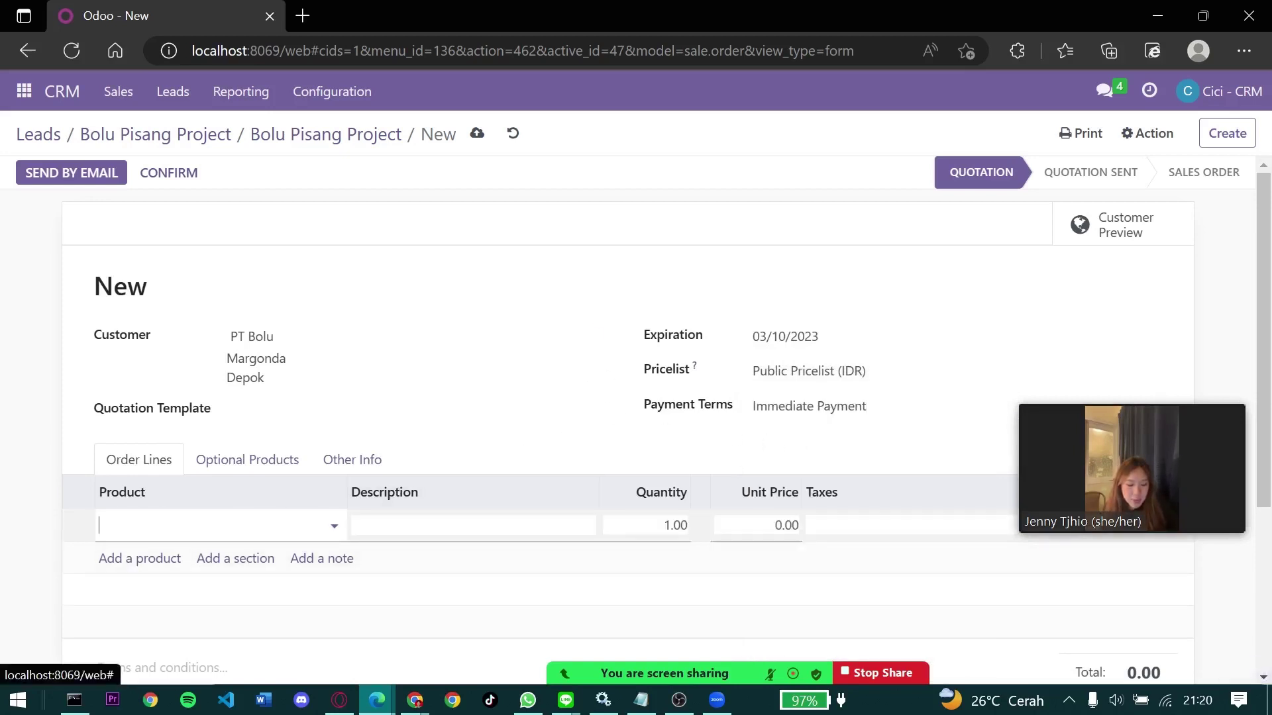
text(pisang)
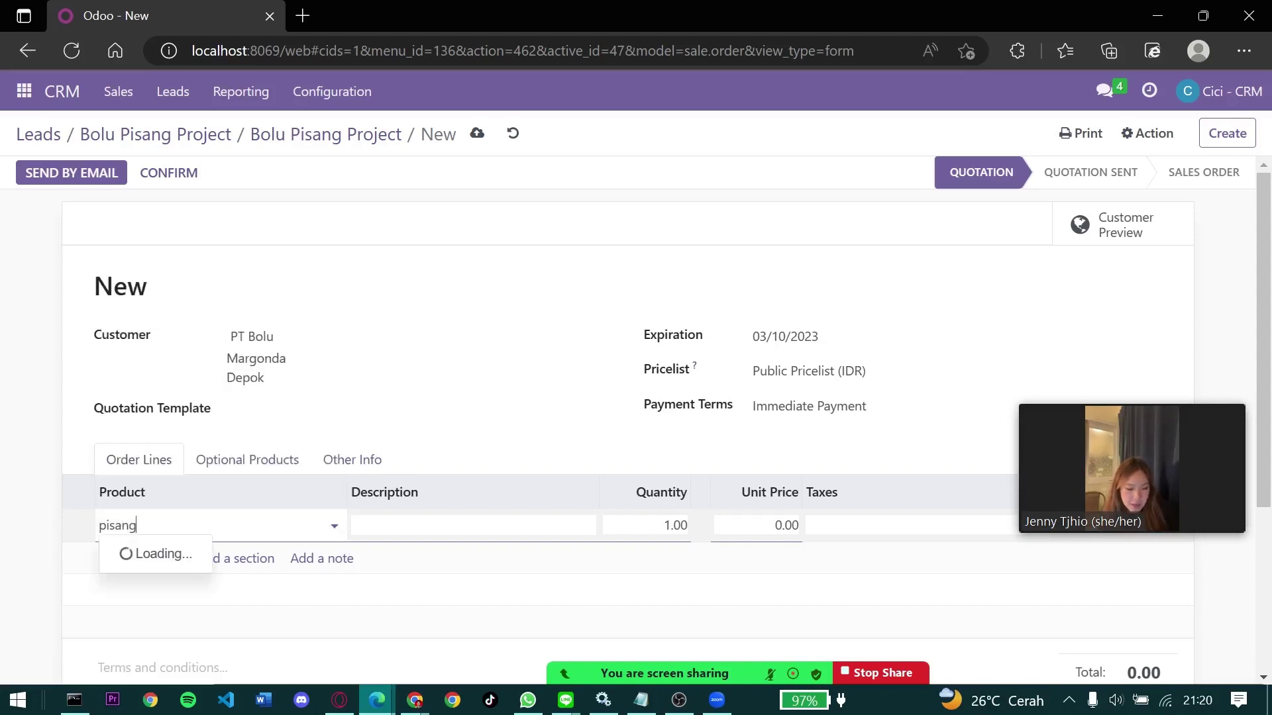
click(149, 554)
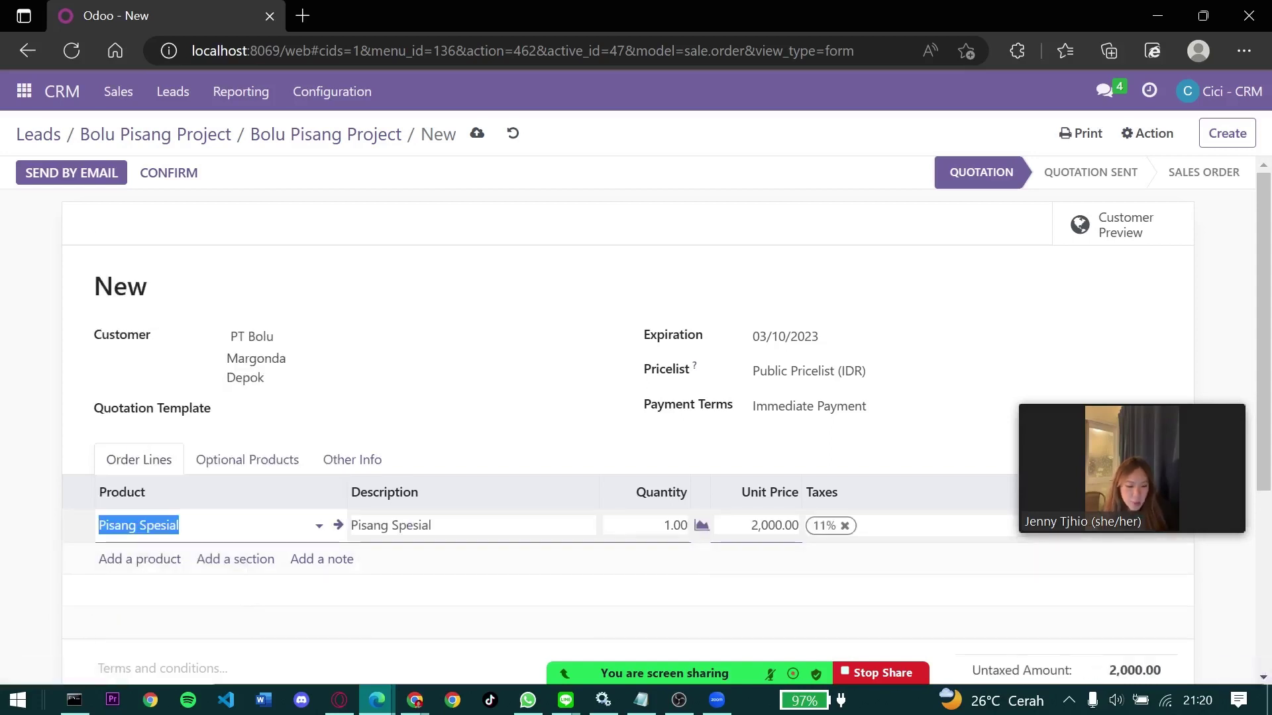
click(674, 525)
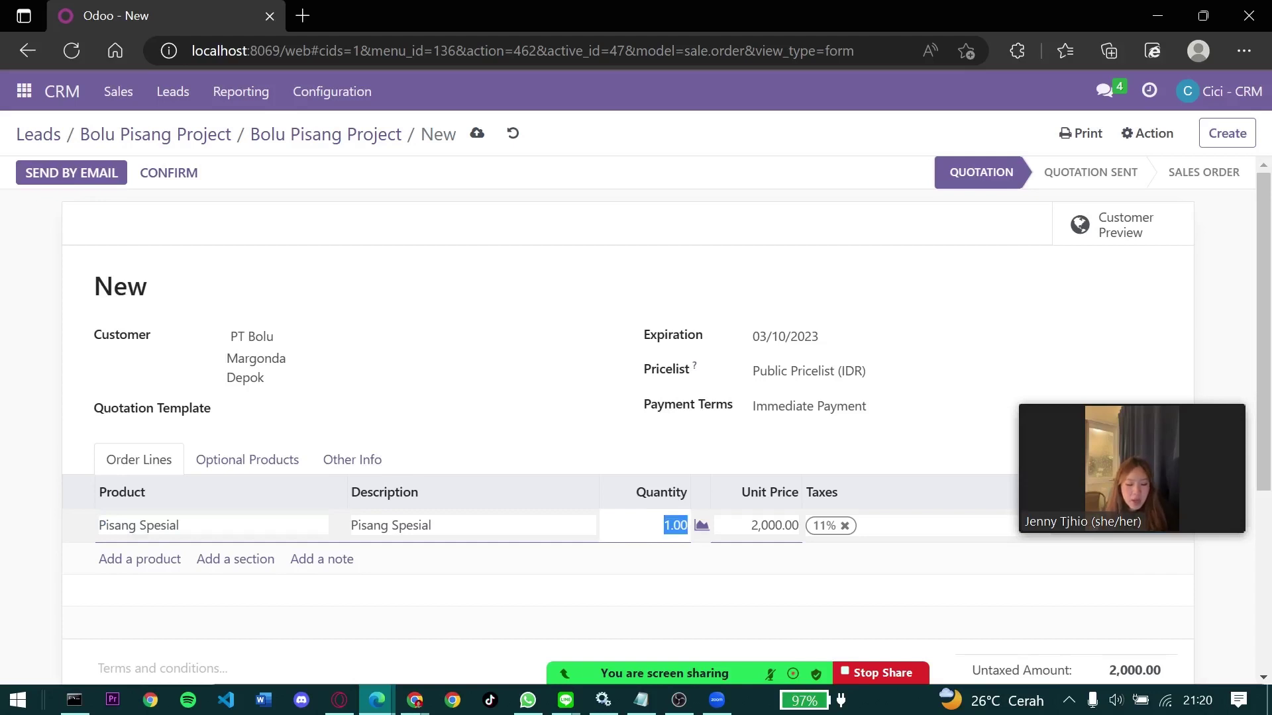
text(30000)
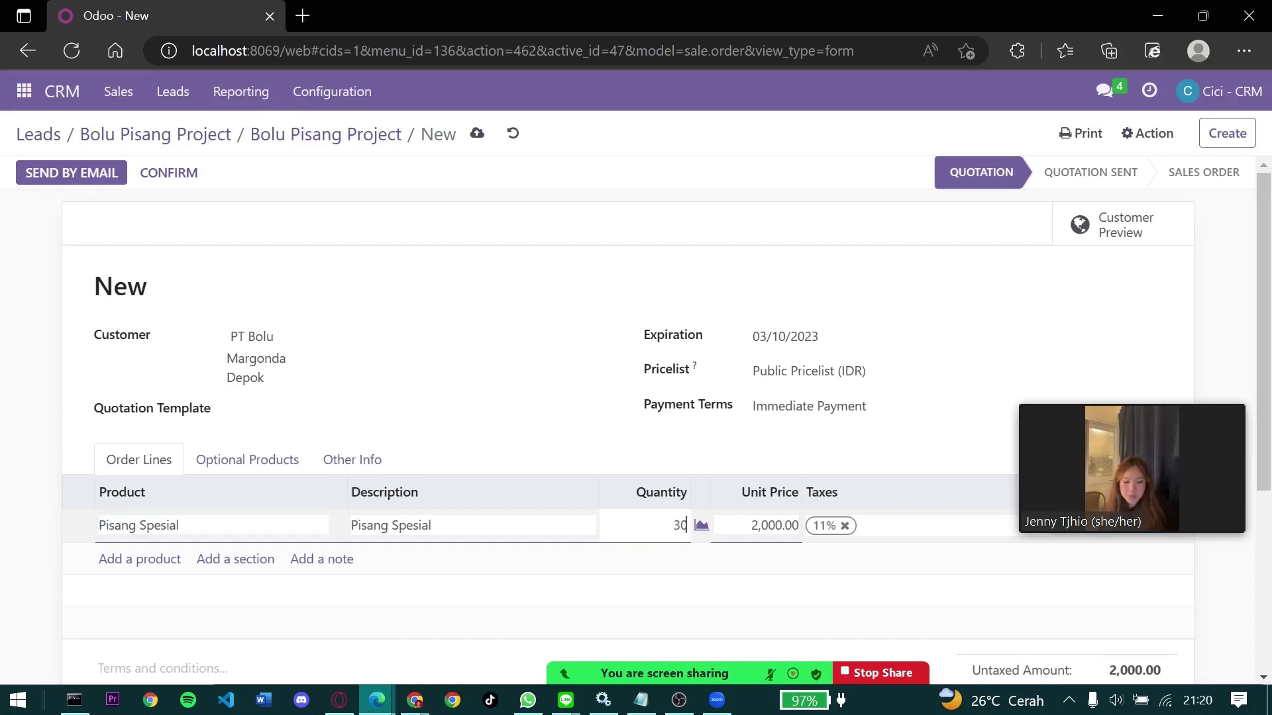
click(879, 550)
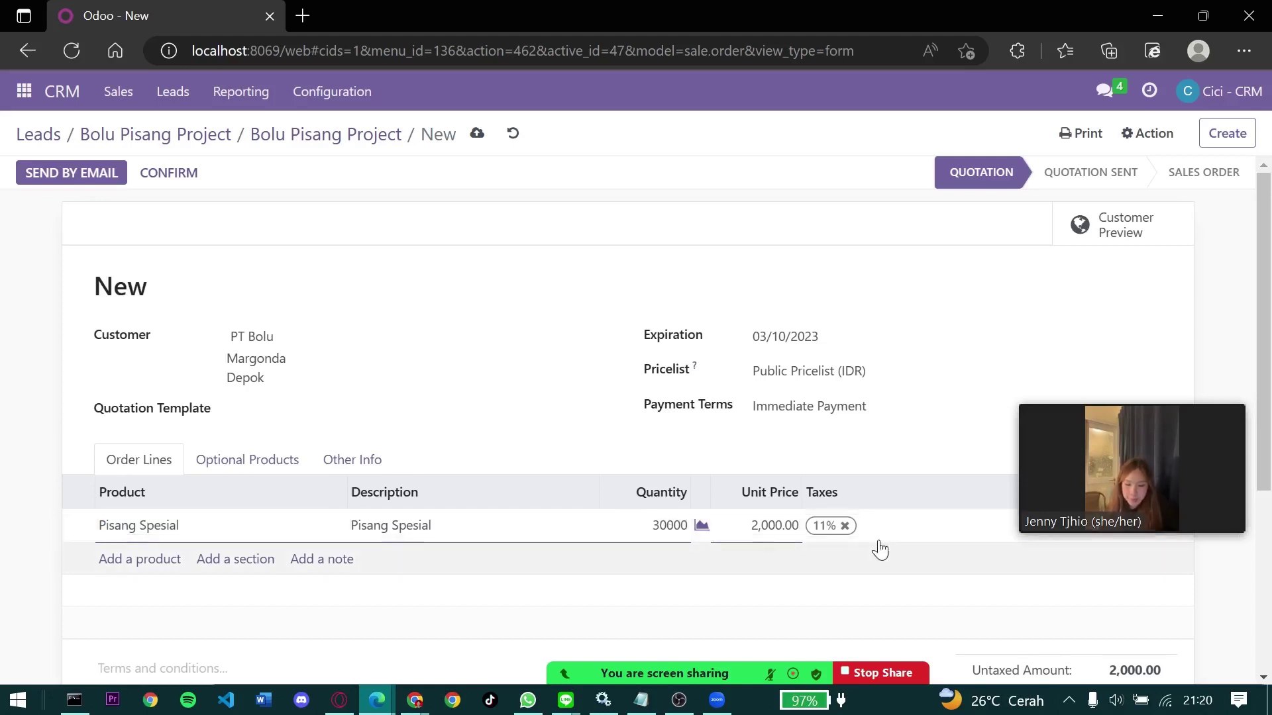
click(846, 527)
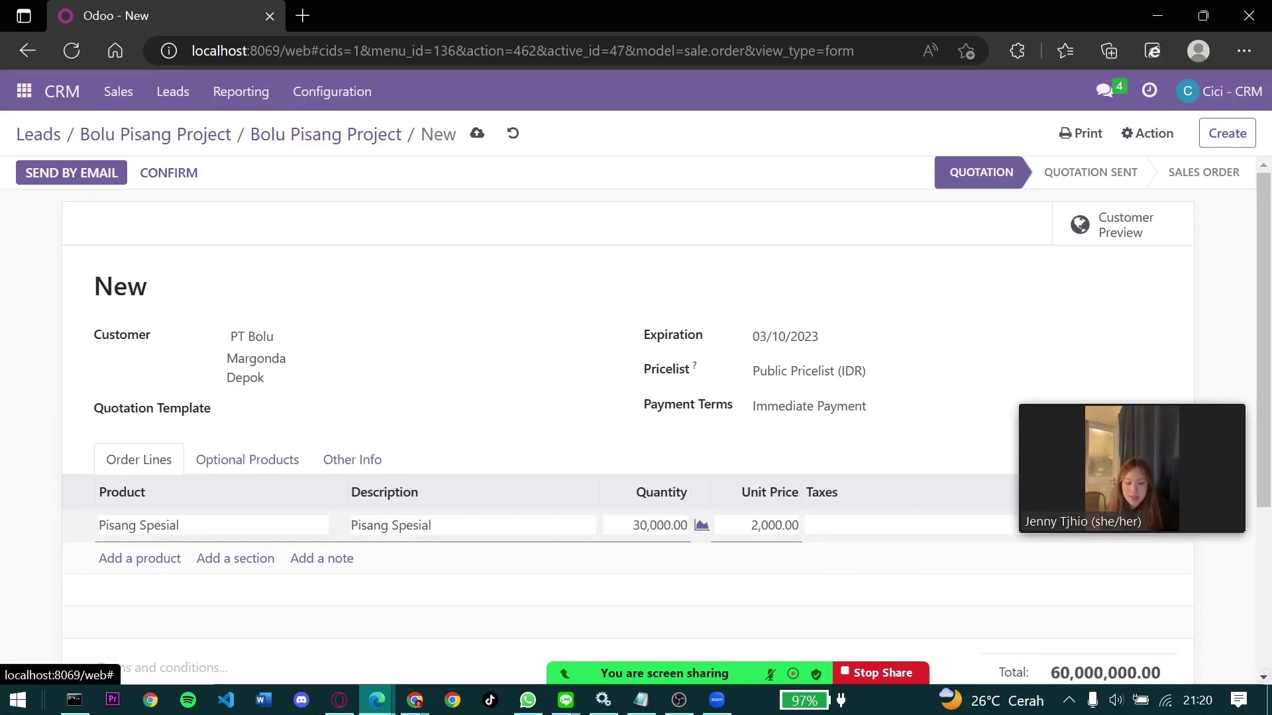
drag(1150, 394, 1139, 306)
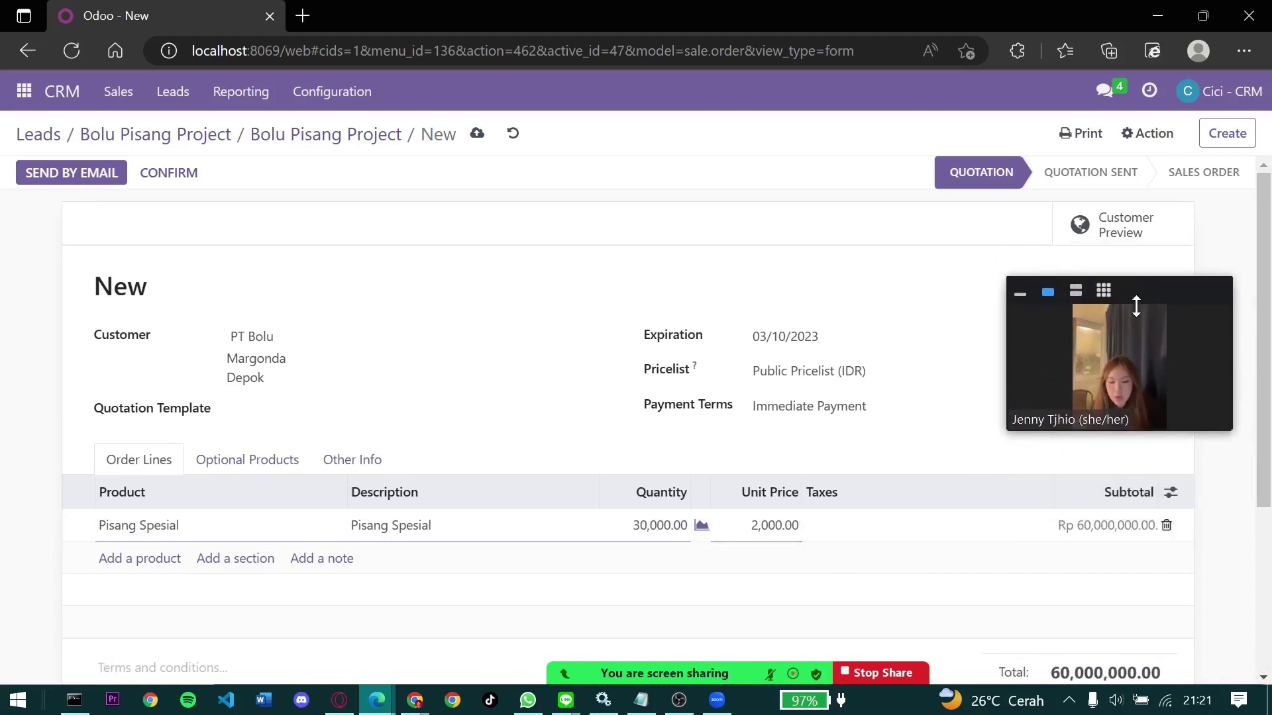
click(1216, 248)
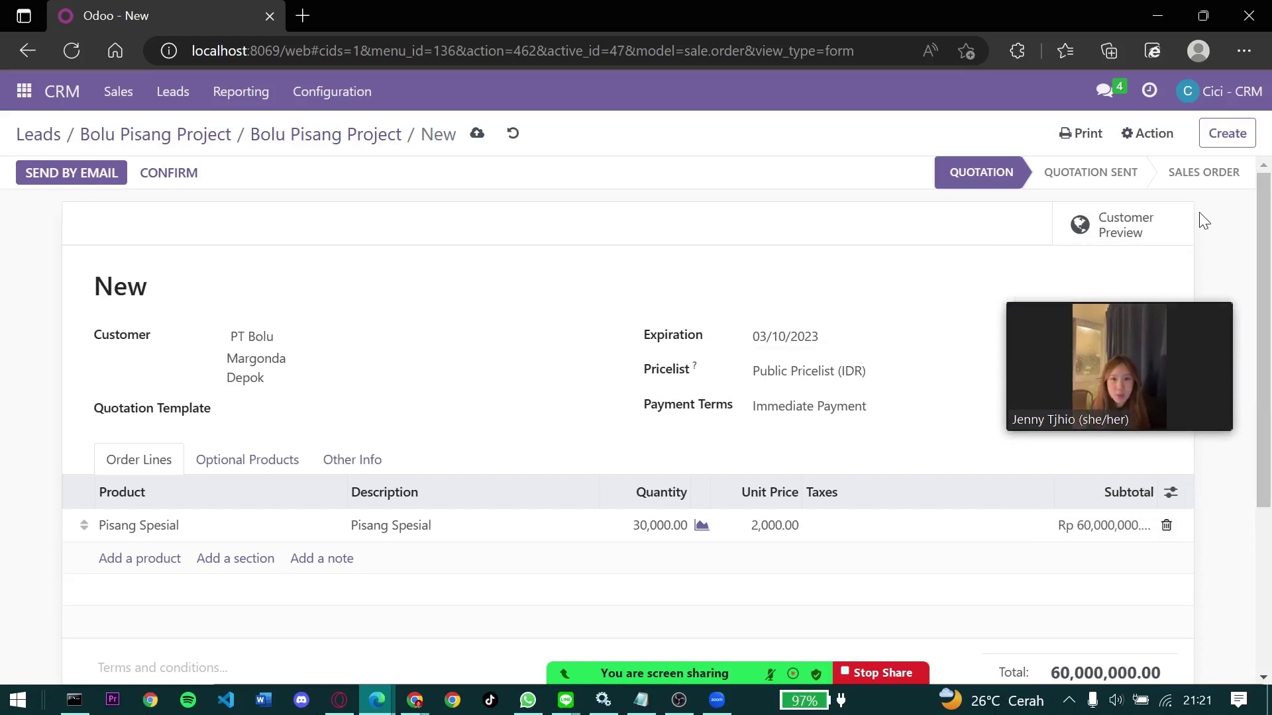
click(92, 176)
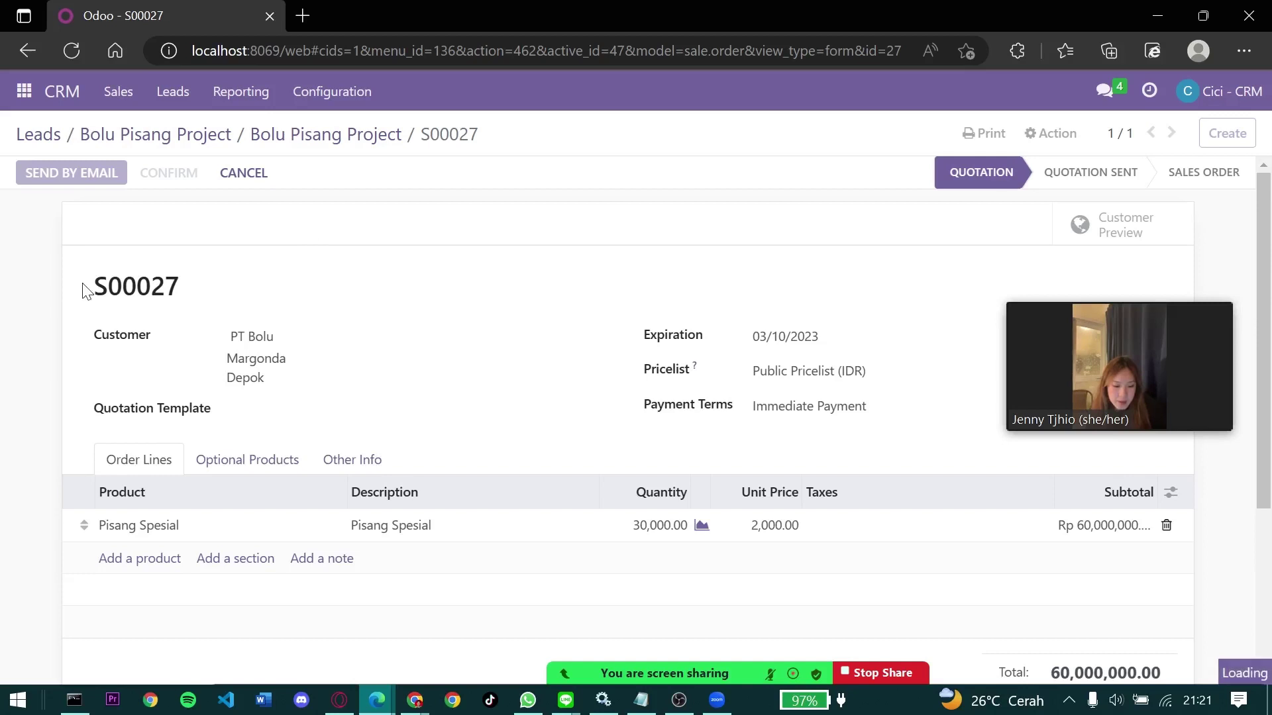
Step: Send the S00027 email to PT Bolu with S00027.pdf attached
drag(90, 288, 189, 291)
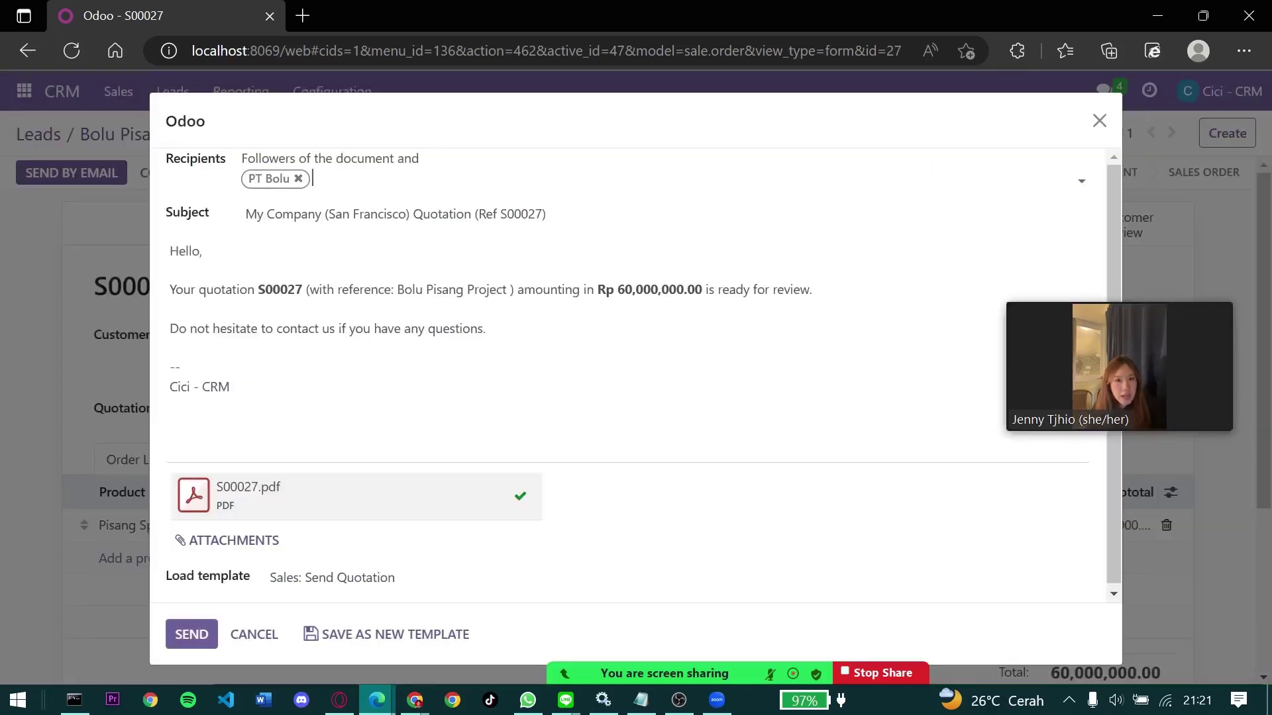
click(192, 636)
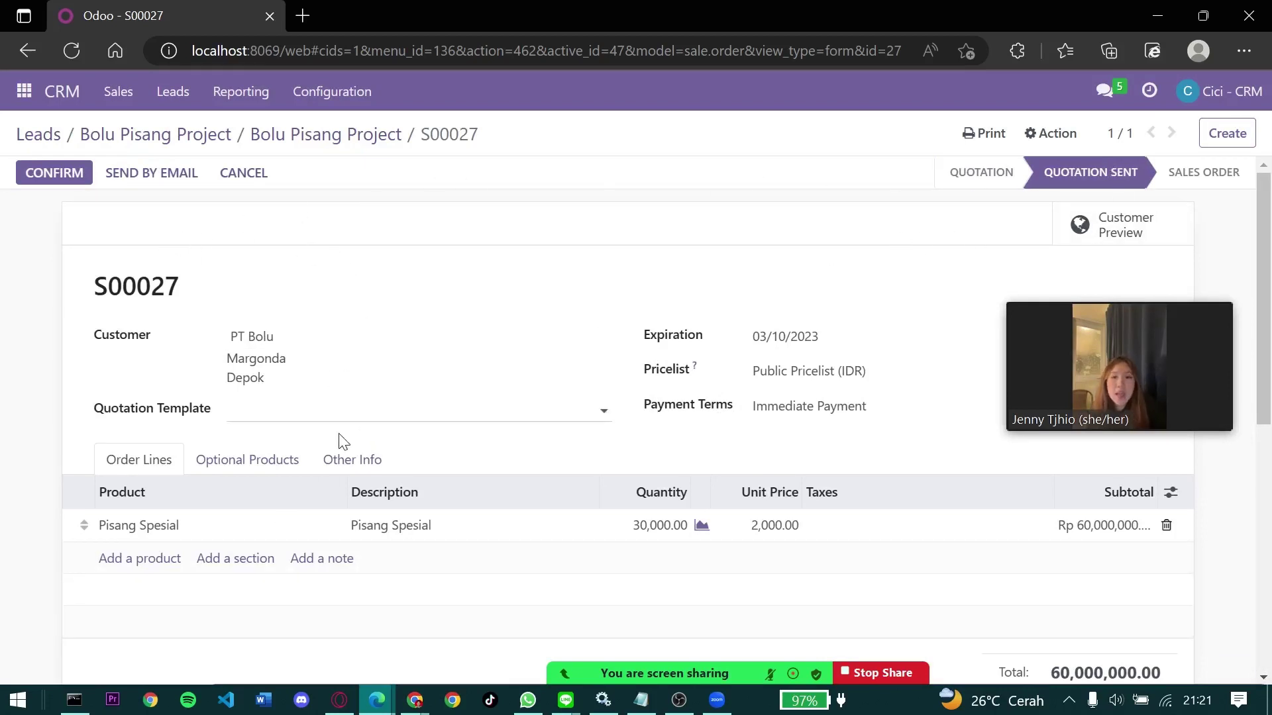
Step: In the InPrivate window, clear the My Quotations filter and open S00027 from Sales quotations
mouse_move(371, 706)
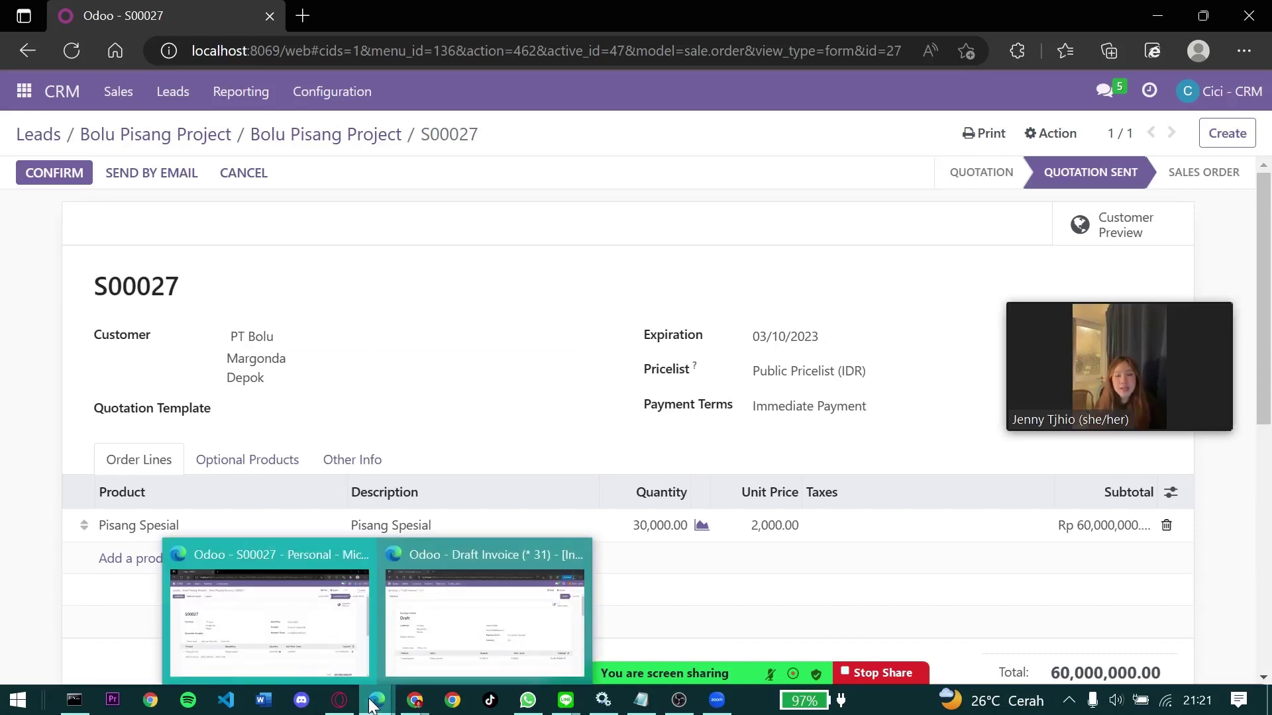
click(426, 648)
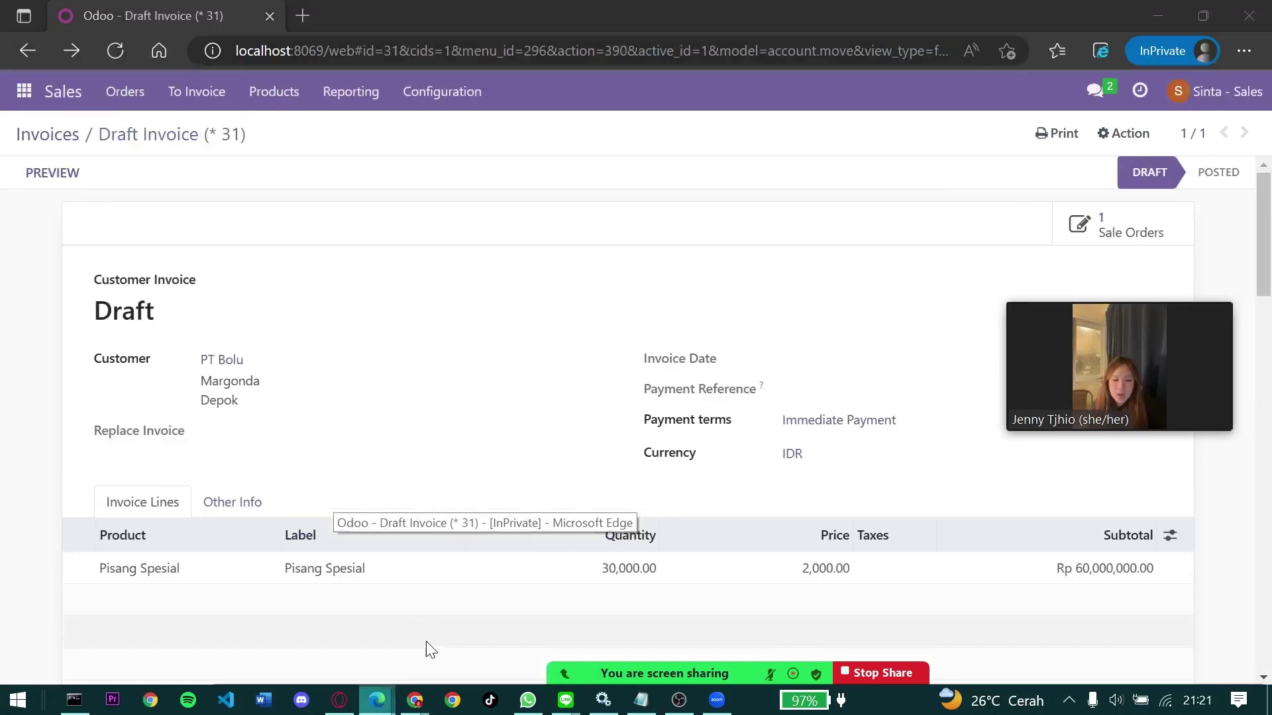
click(24, 90)
click(43, 131)
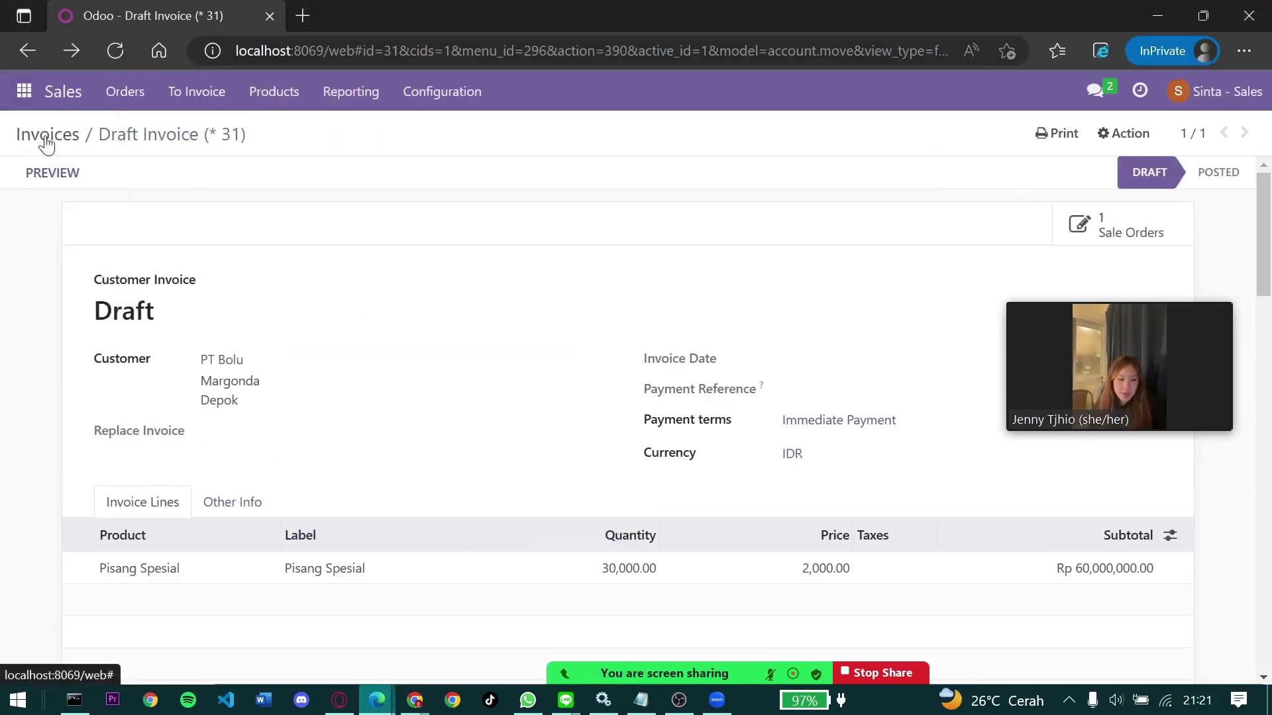
click(29, 95)
click(55, 211)
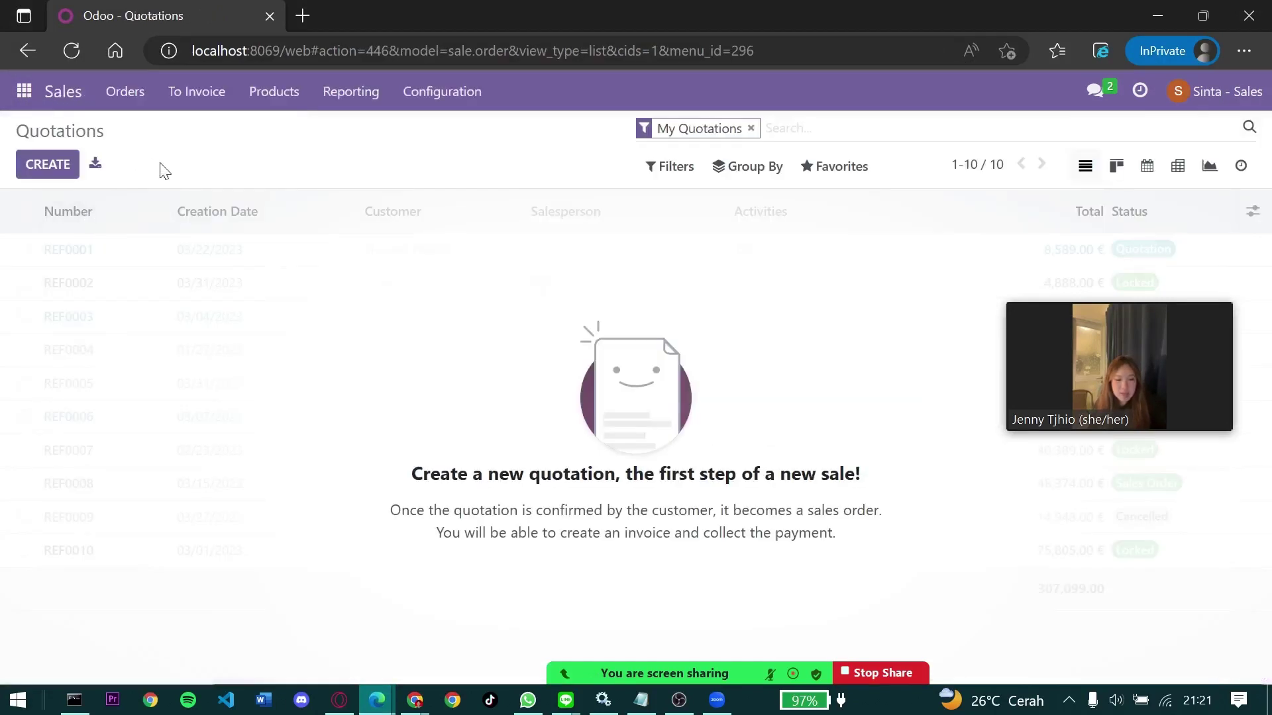
click(750, 130)
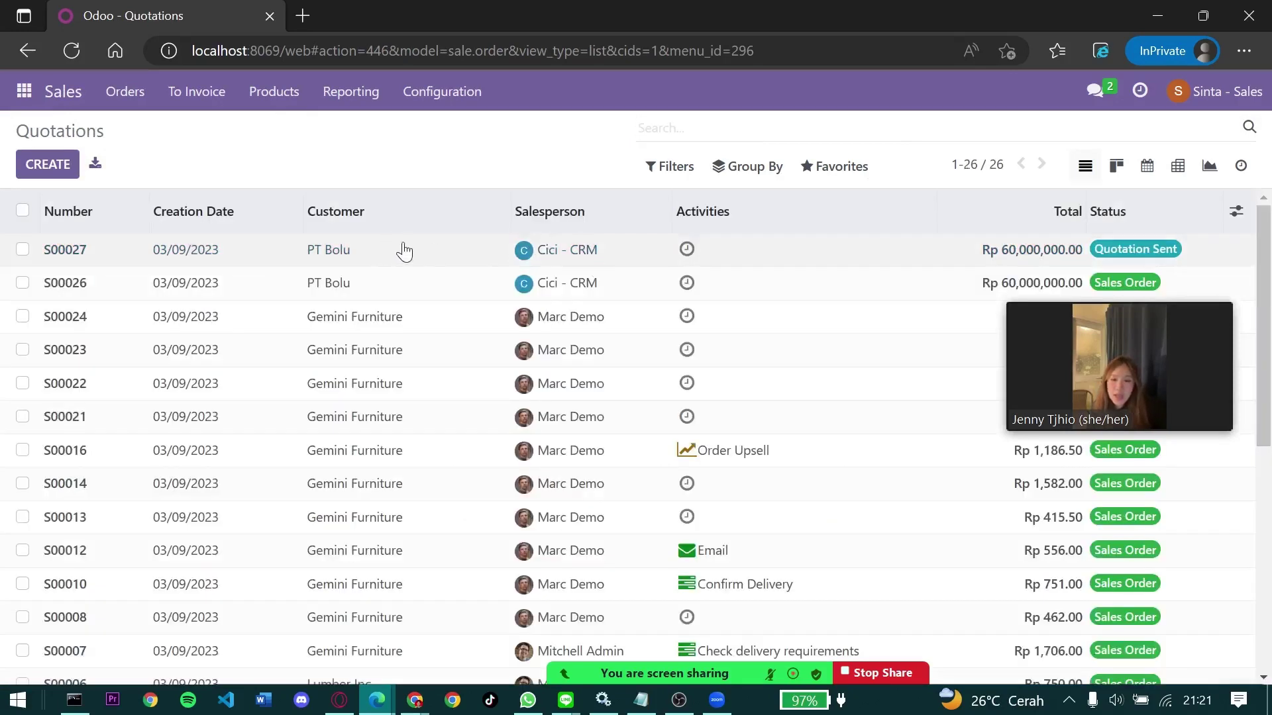
click(305, 257)
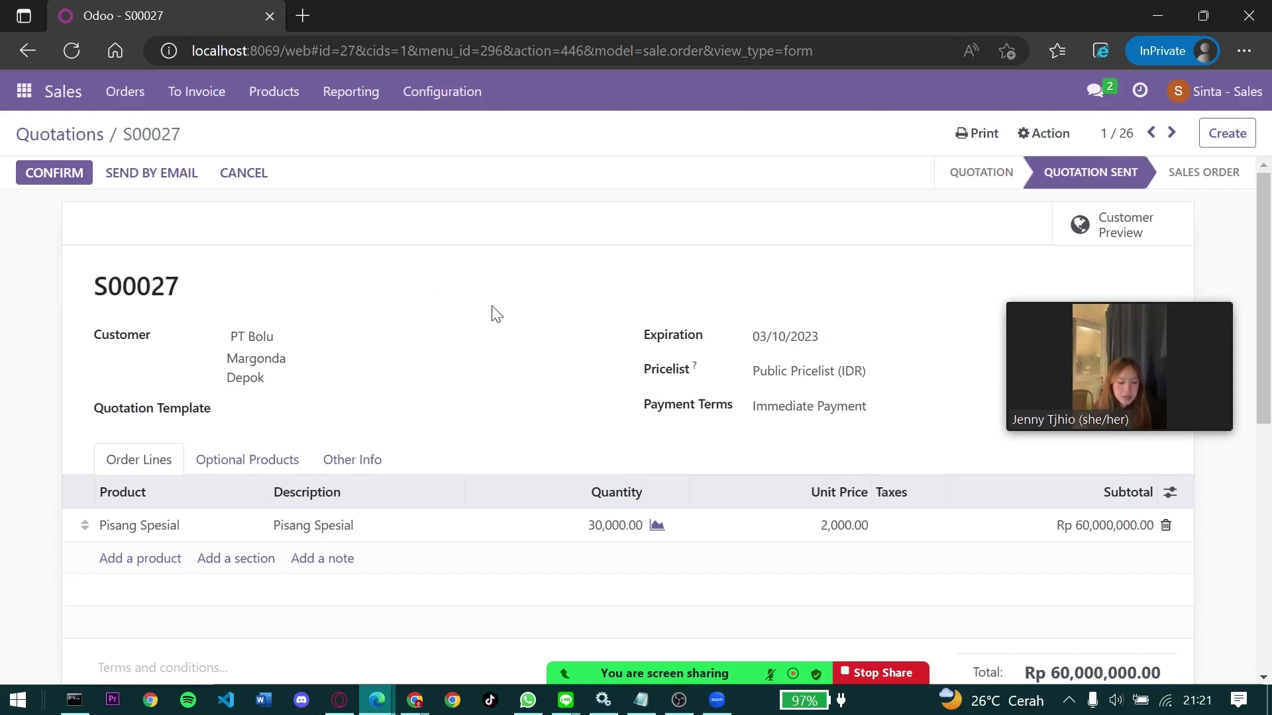
Step: Confirm PT Bolu's quotation S00027 into a sales order worth 60,000,000.00
click(61, 174)
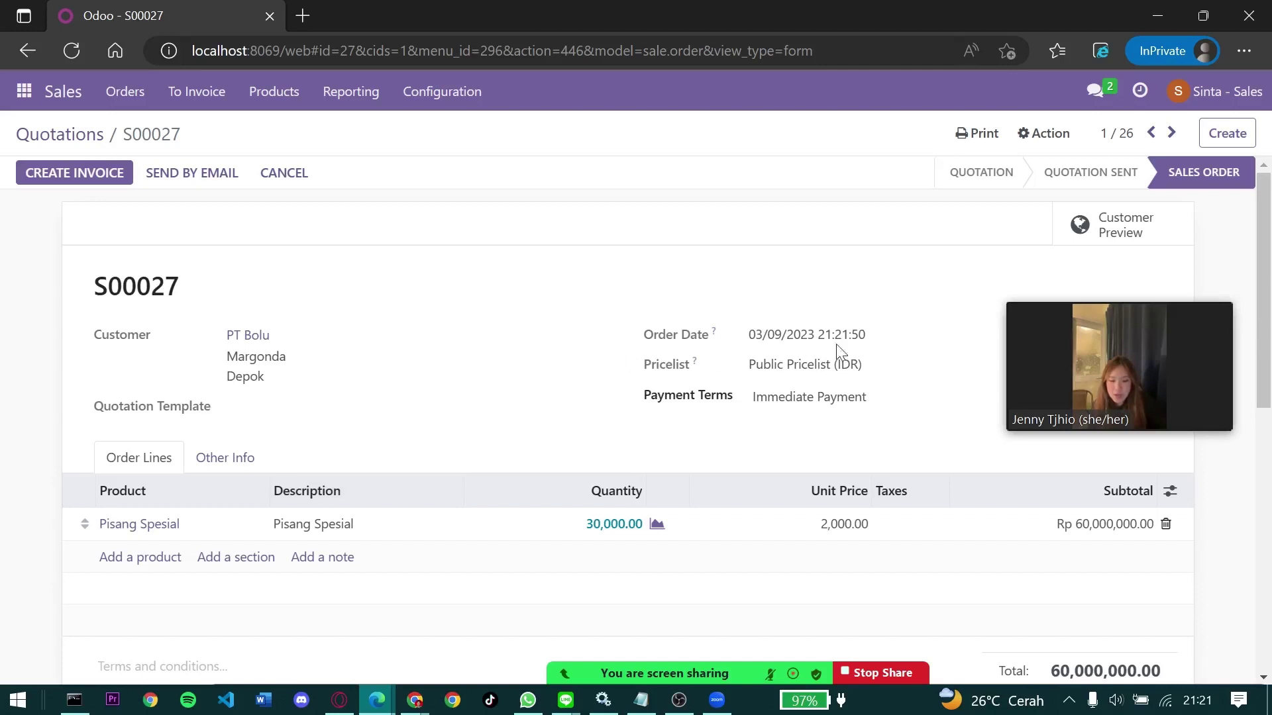
drag(1107, 294, 1024, 291)
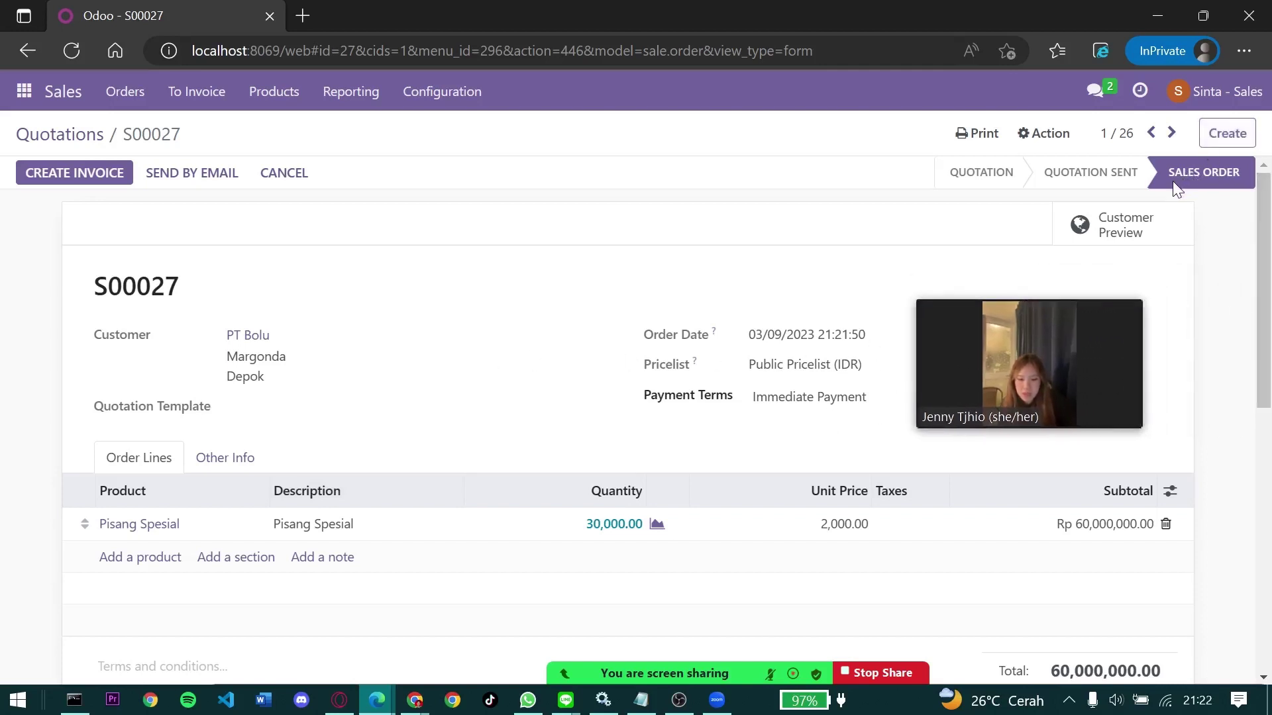
drag(1073, 285, 1083, 286)
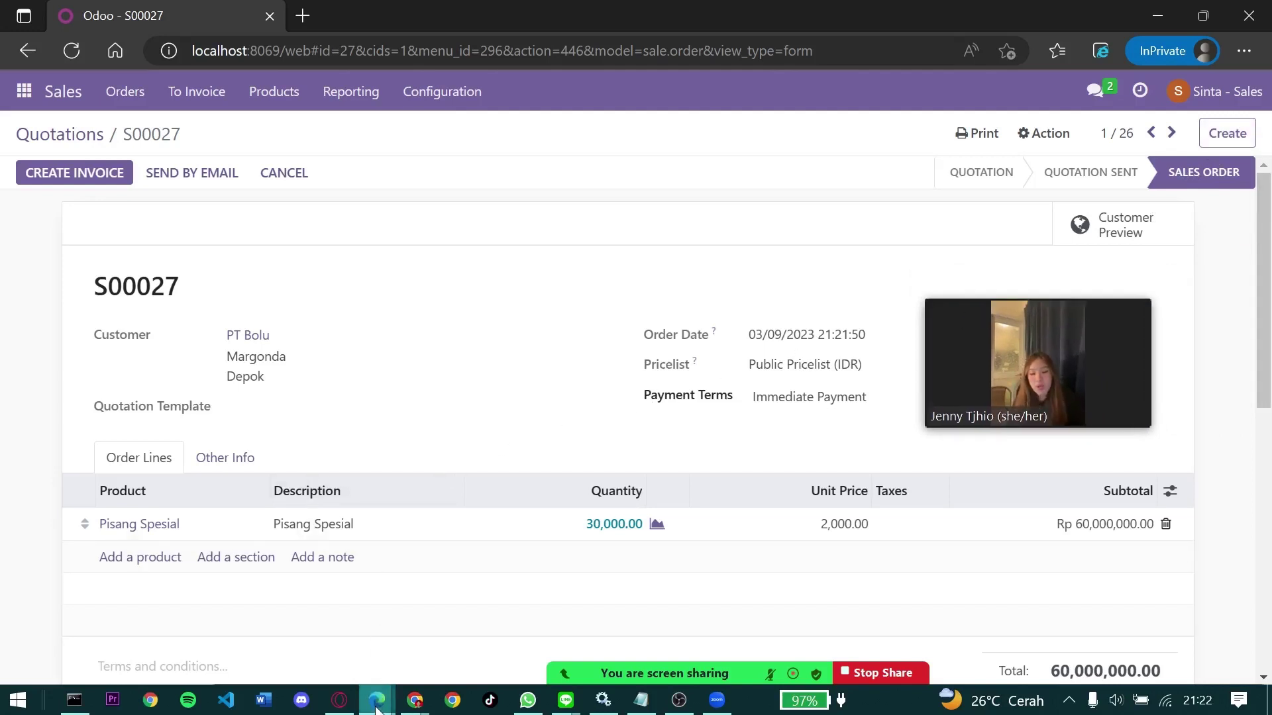
Step: Switch to the warehouse browser window and go to the Inventory overview
click(414, 700)
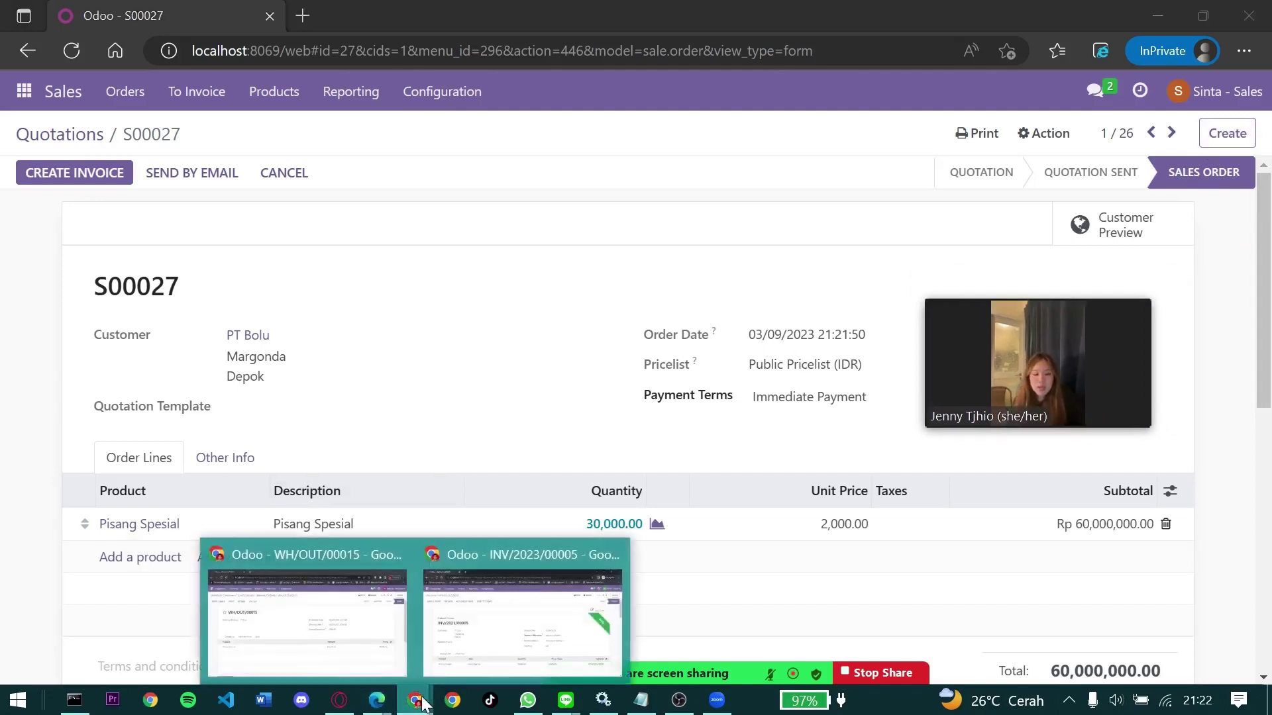
click(383, 612)
click(24, 126)
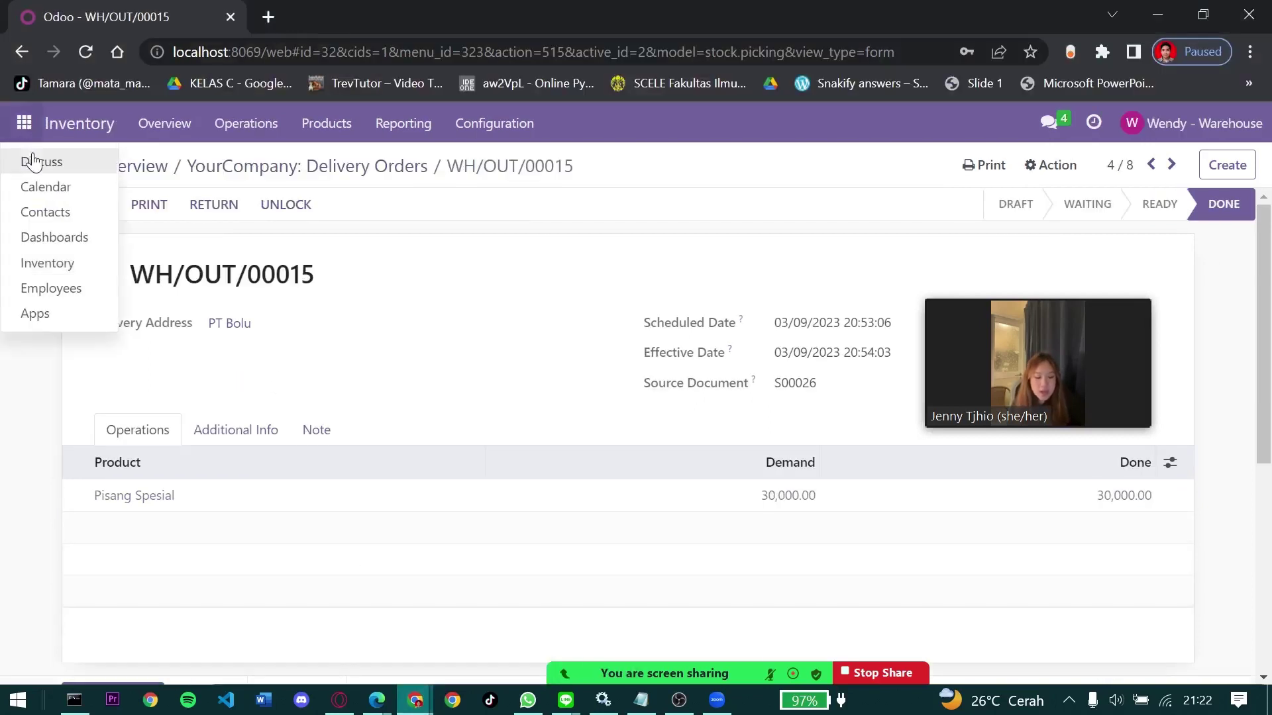
click(33, 160)
click(24, 123)
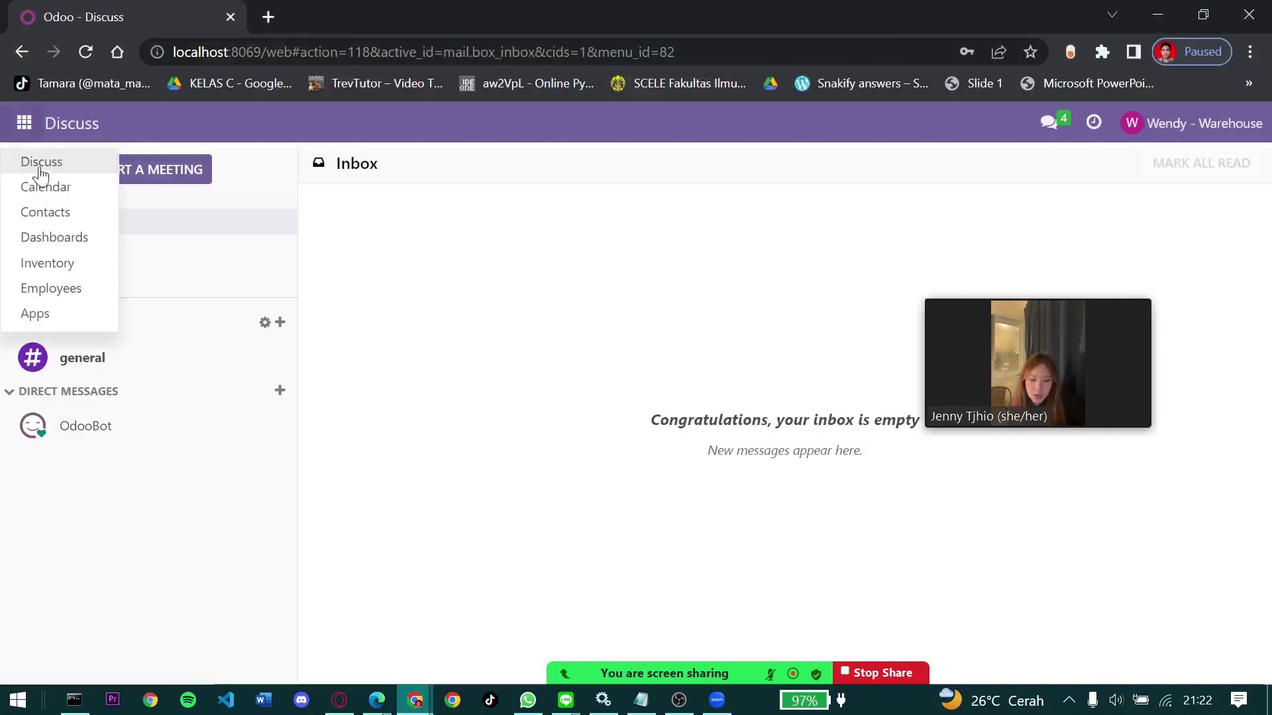
click(59, 264)
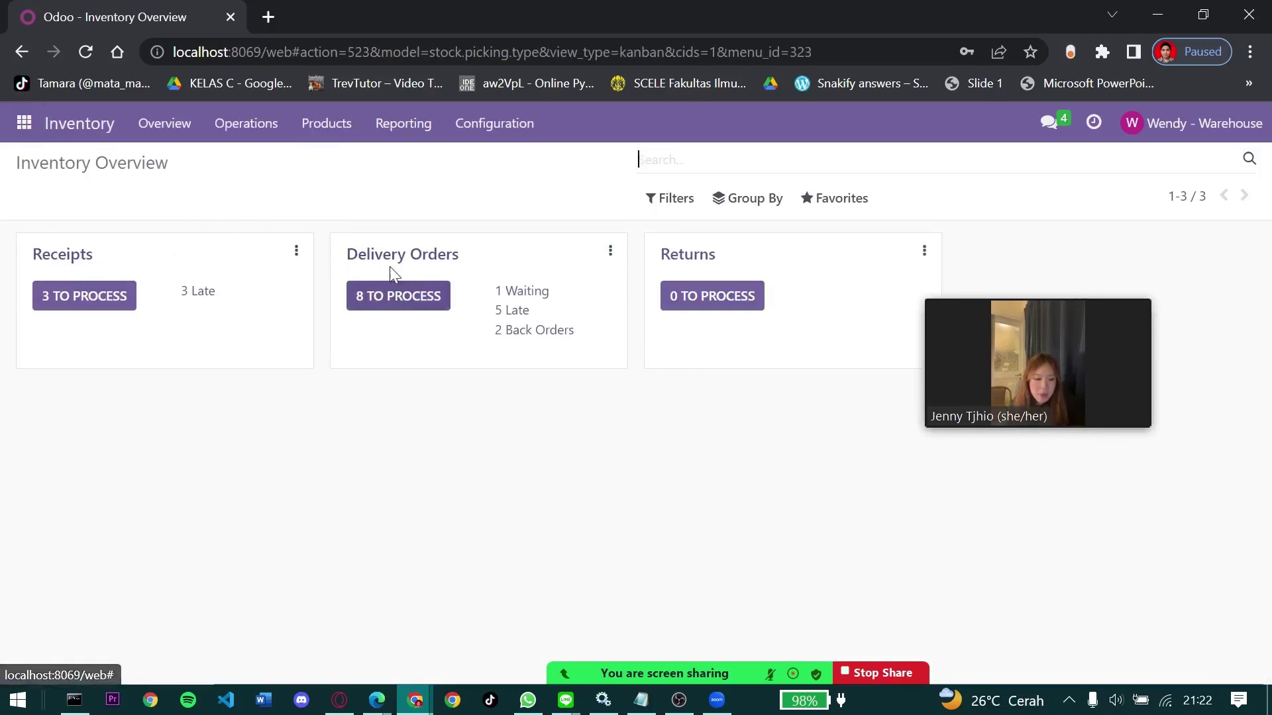
Step: List the delivery orders without filters and open WH/OUT/00016 for S00027
click(389, 306)
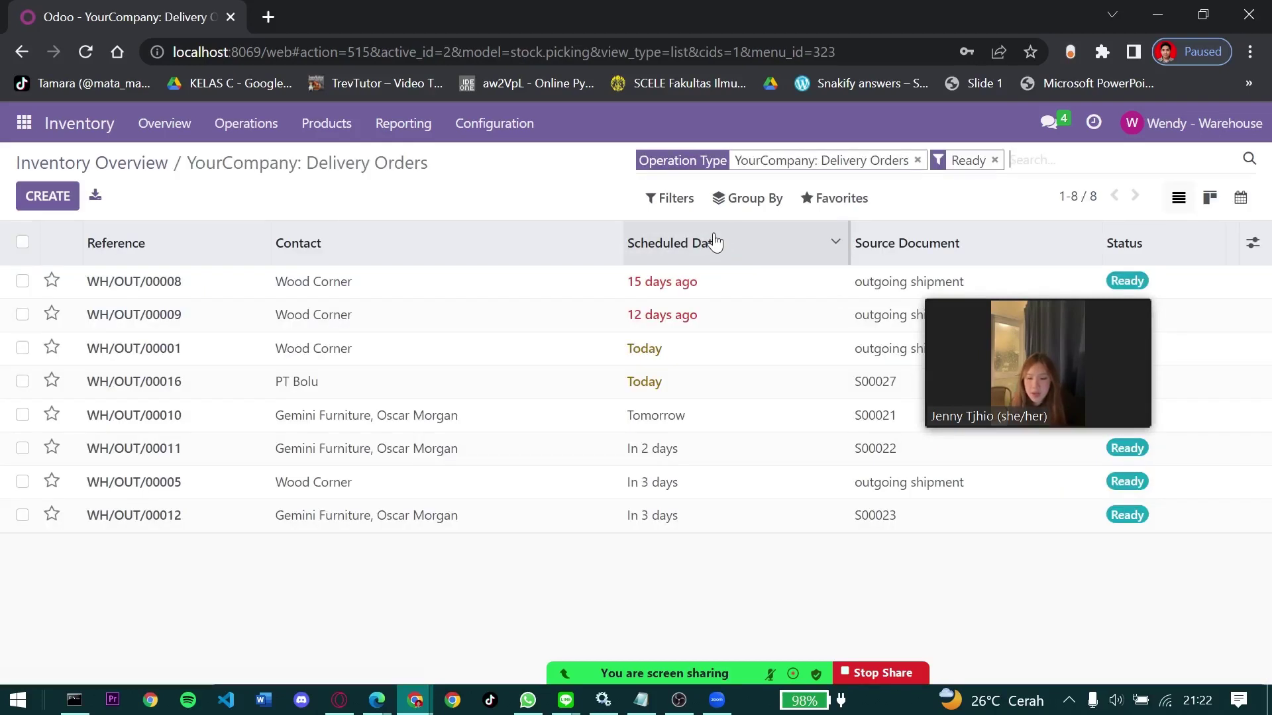
click(919, 159)
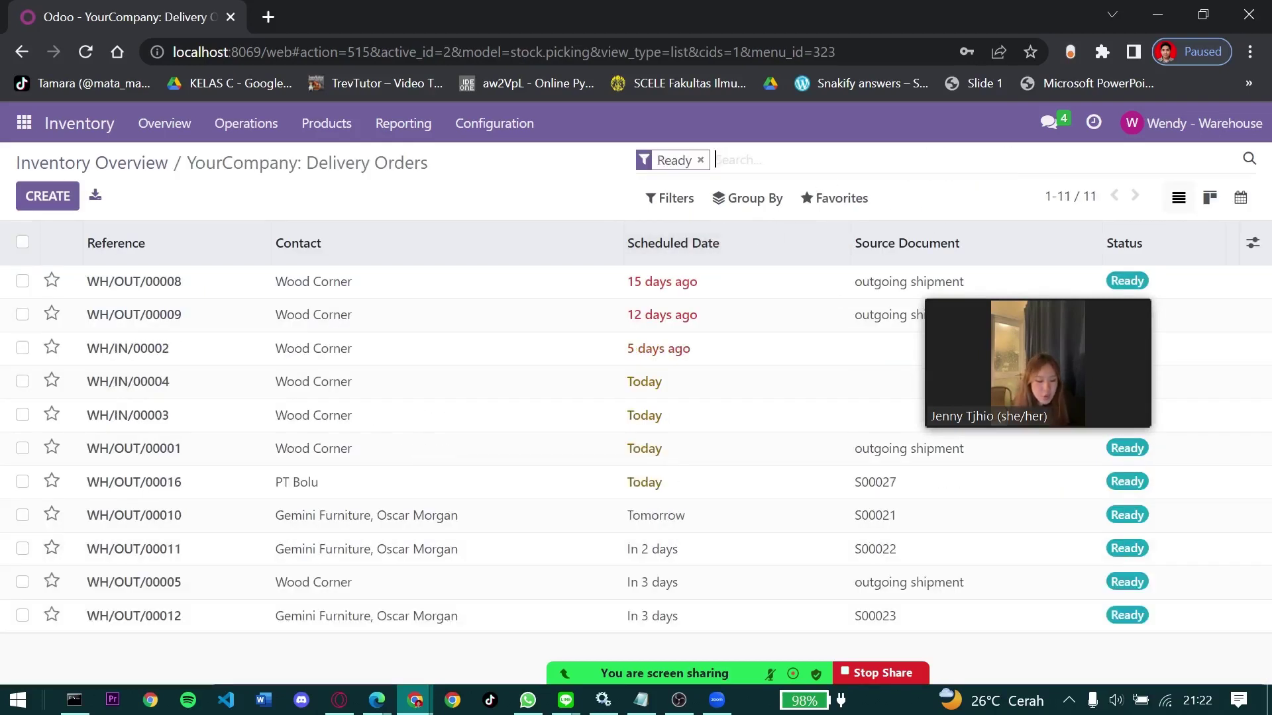
click(702, 160)
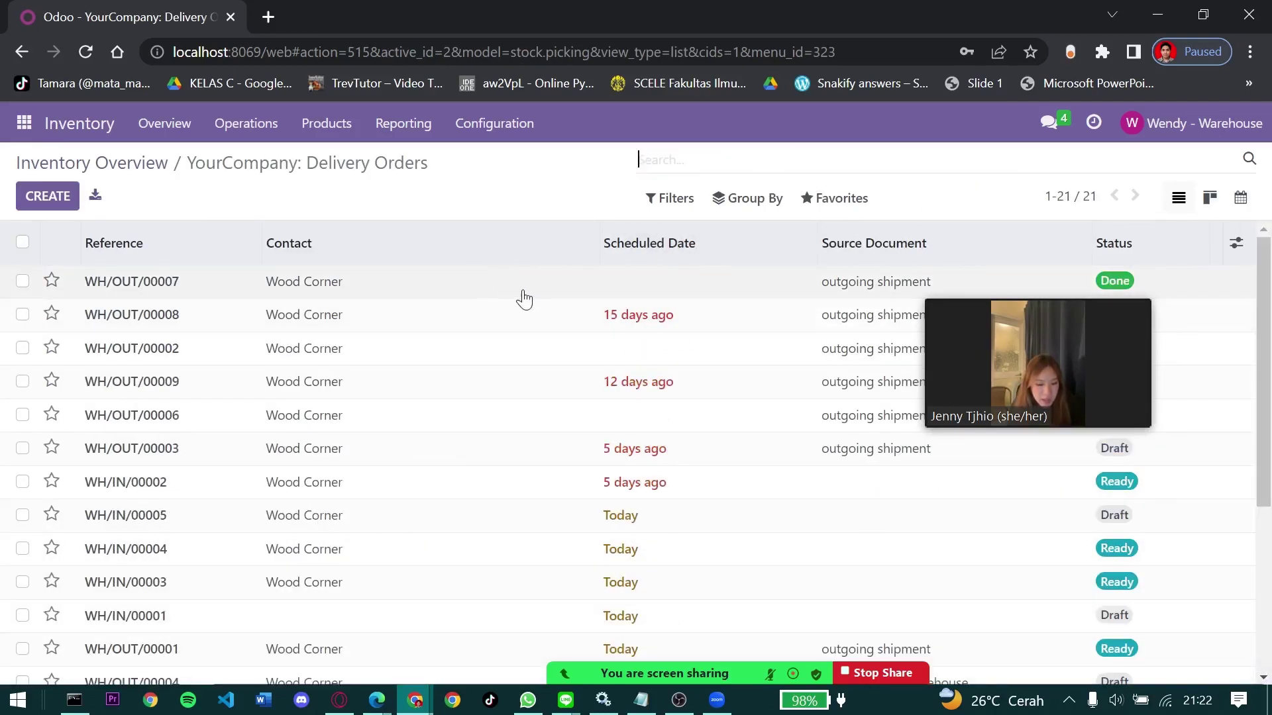
scroll(524, 298, down, 5)
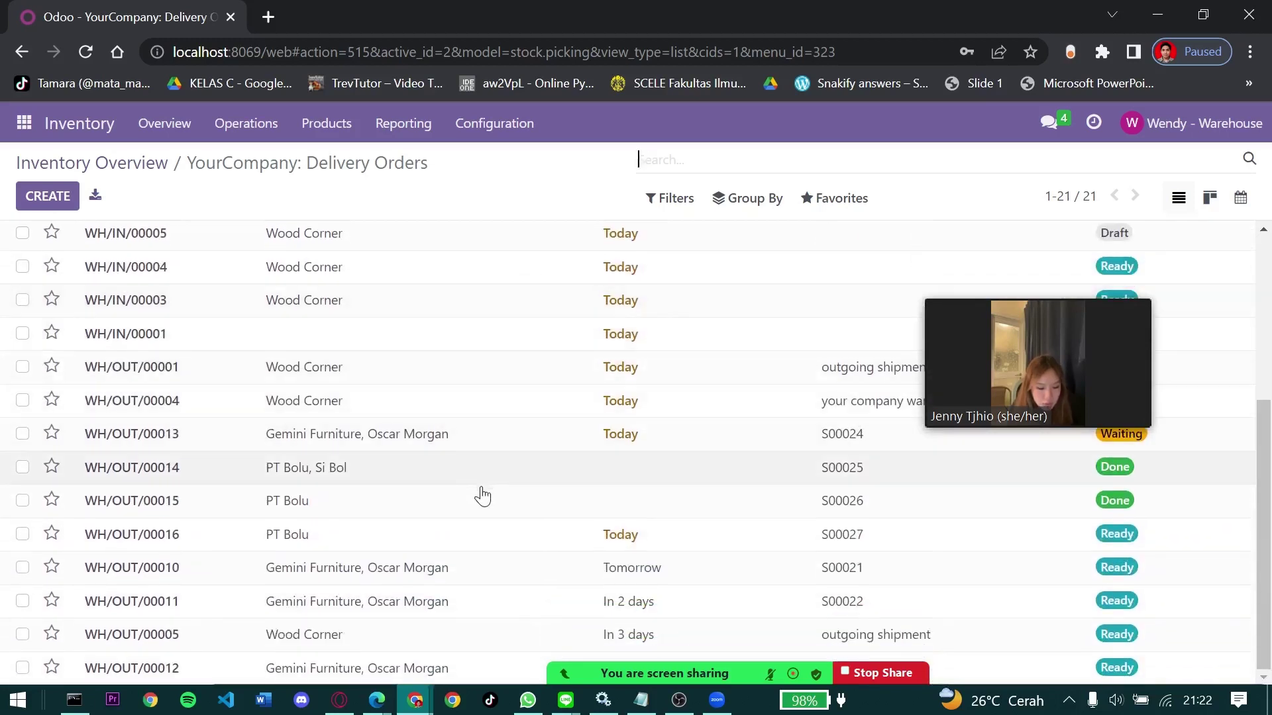
click(447, 542)
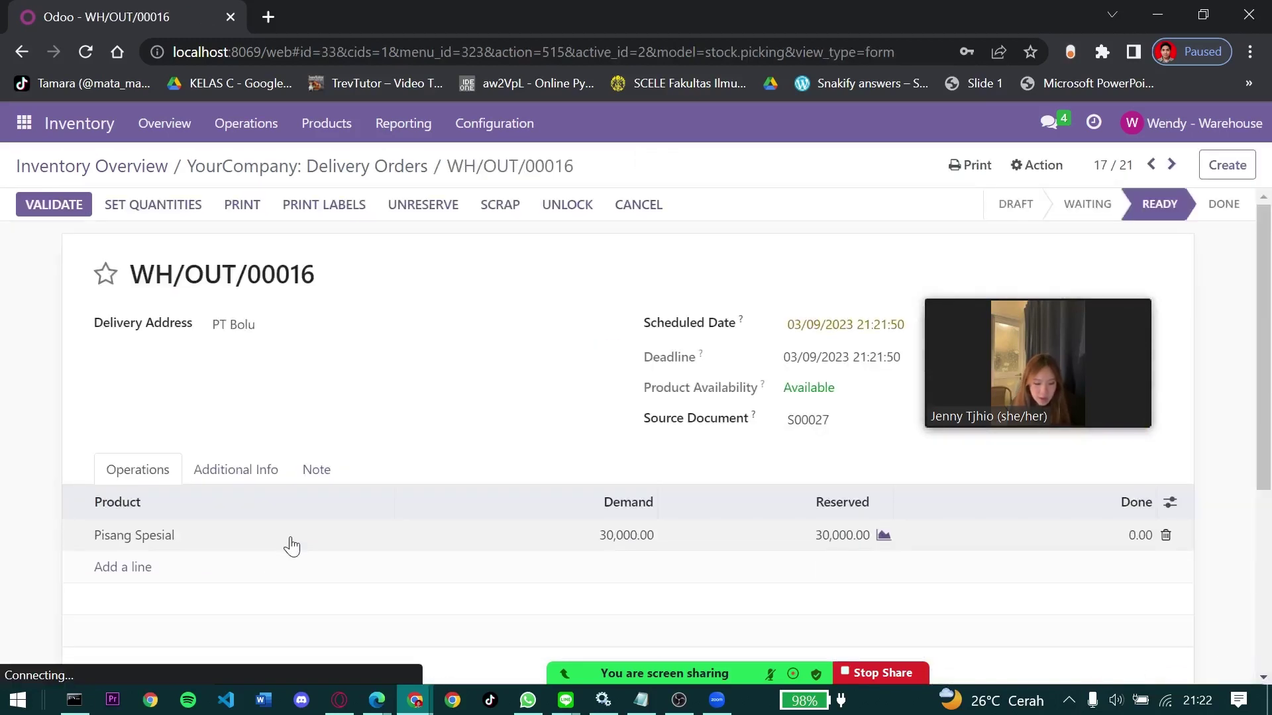
Step: Record 30,000 Pisang Spesial as done on WH/OUT/00016 and validate the delivery
drag(1058, 292, 1091, 273)
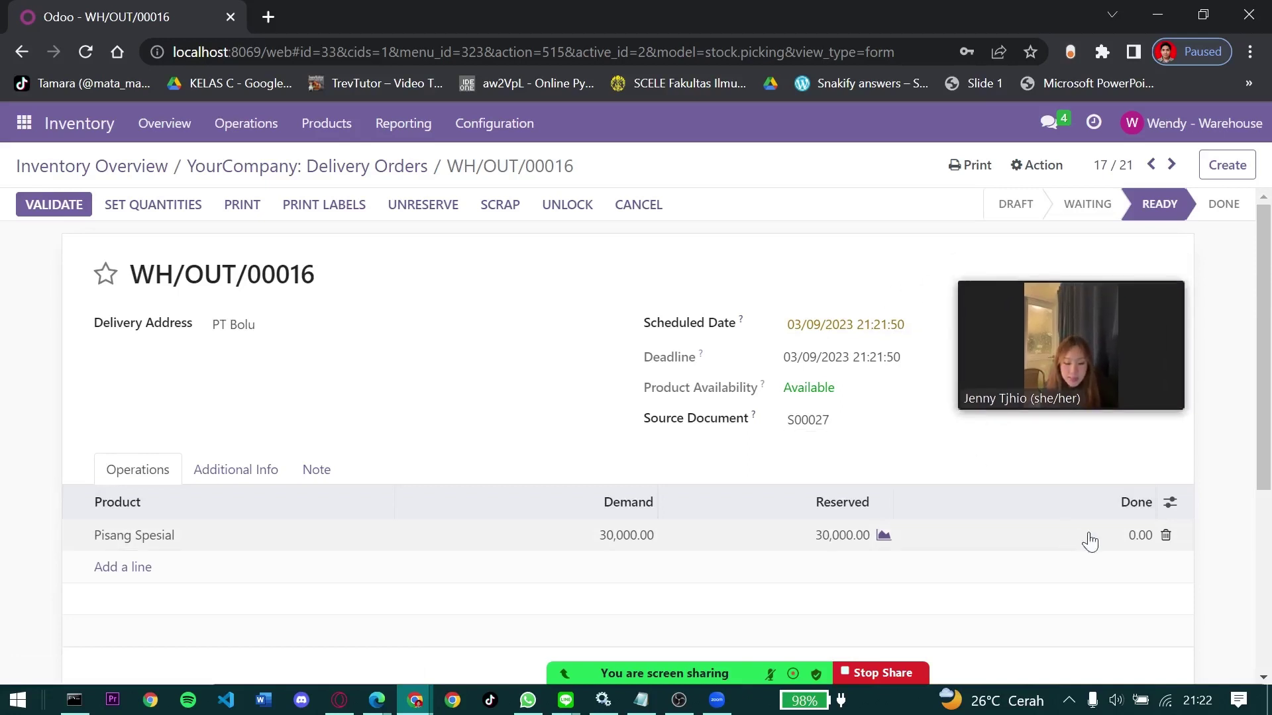
click(1138, 536)
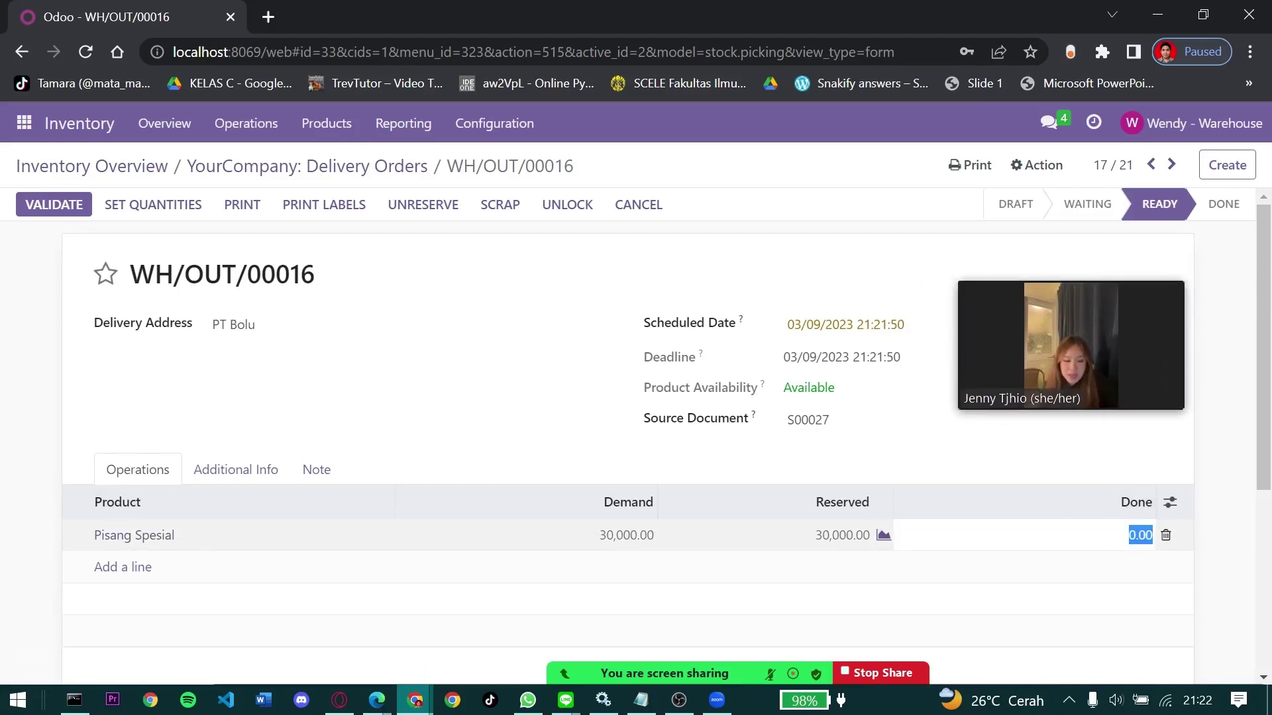
text(30,000)
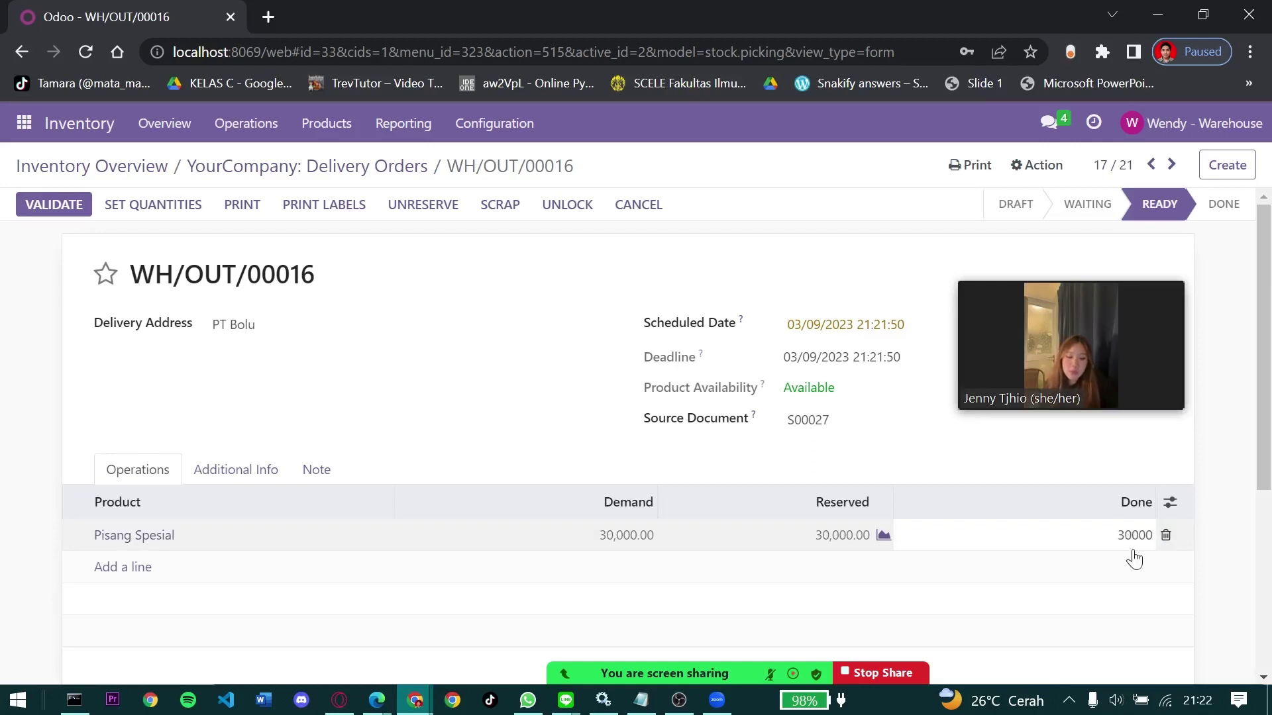
click(1225, 553)
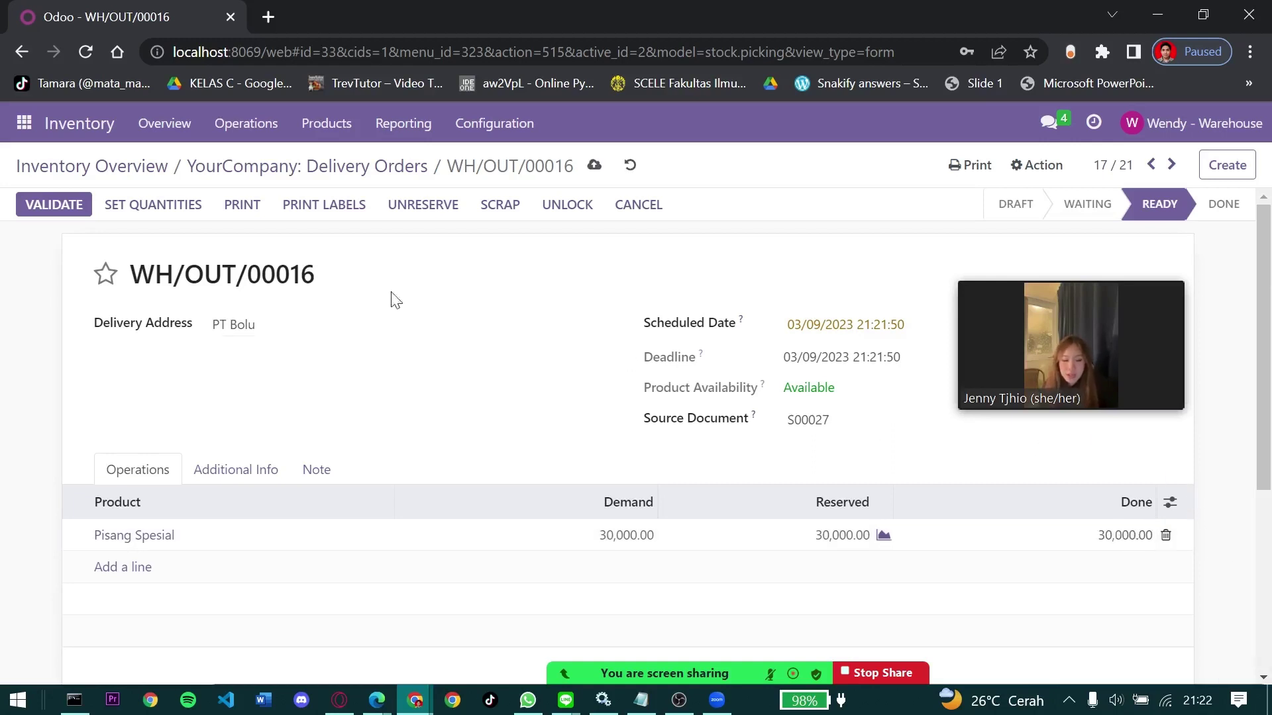
click(70, 204)
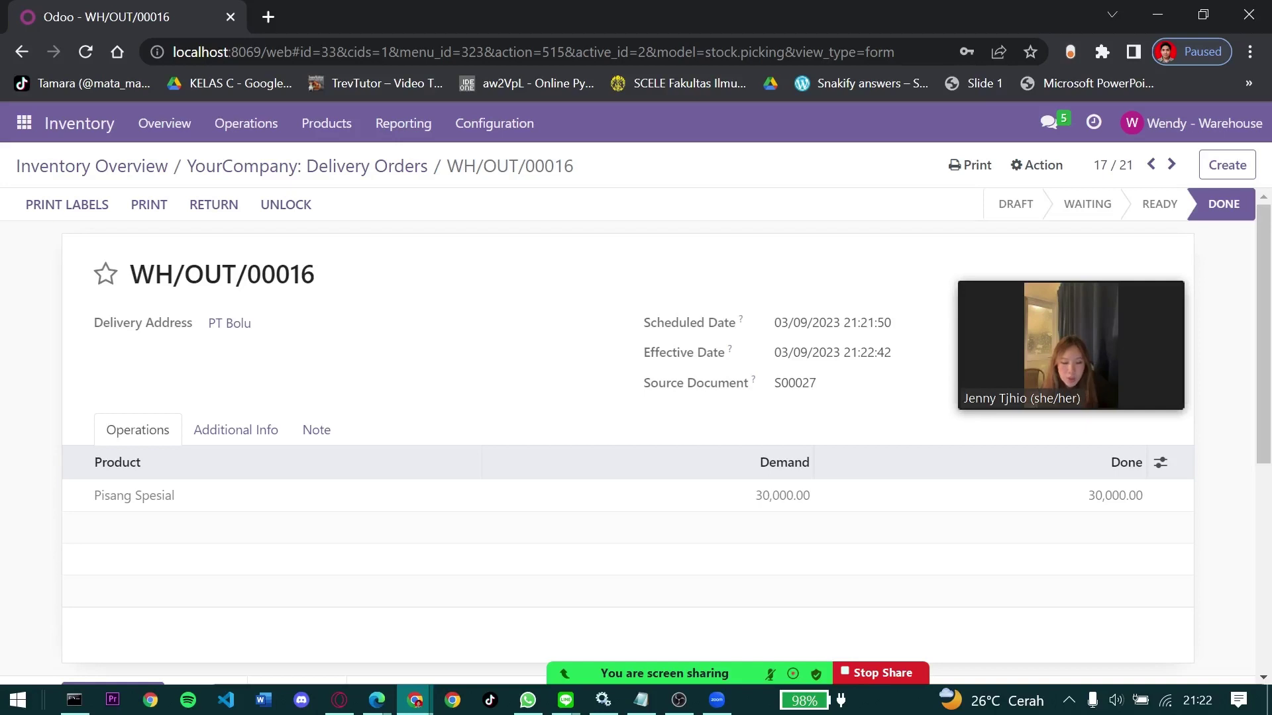
Step: Select the WH/OUT/00016 reference, then bring up the other browser's windows
drag(132, 274, 342, 277)
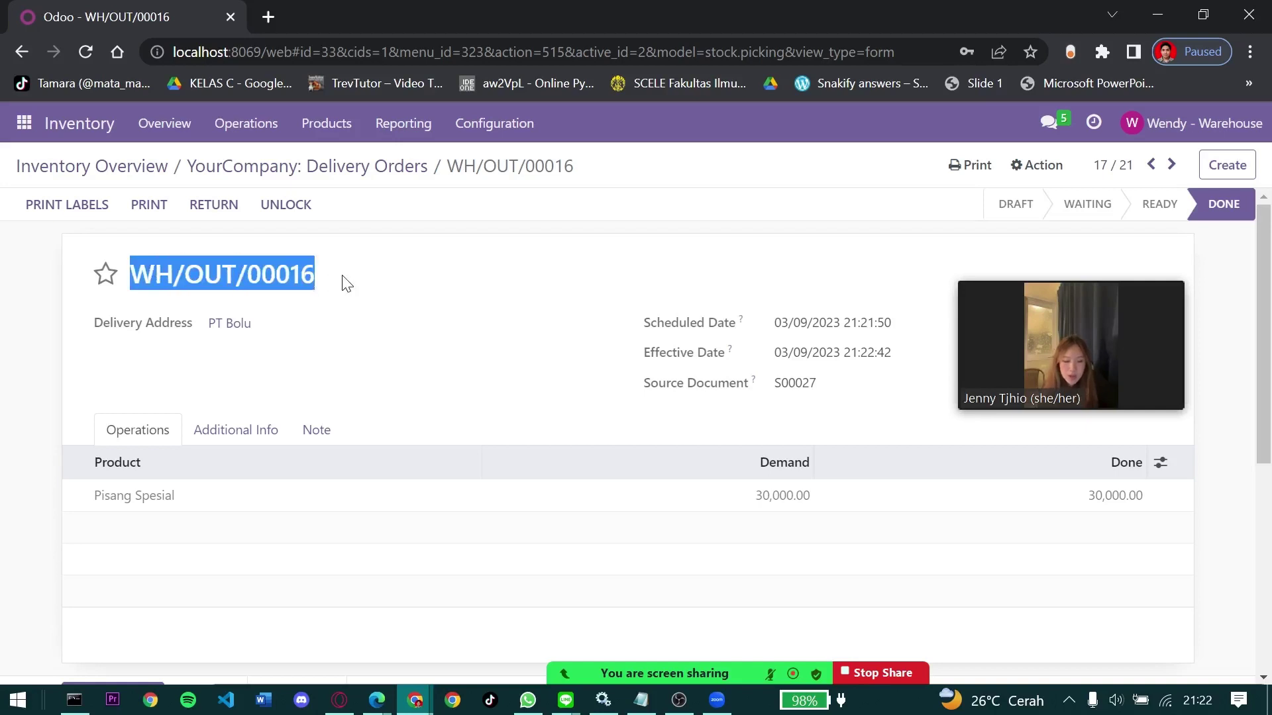
click(415, 297)
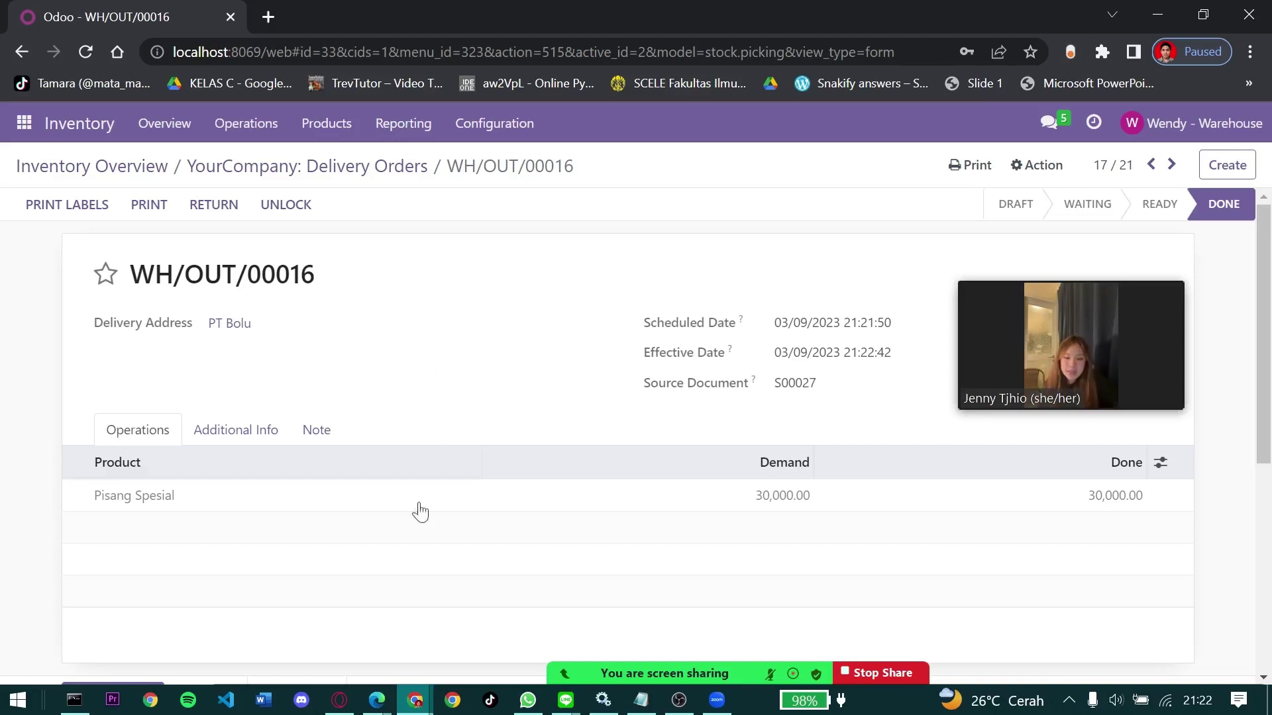
click(379, 706)
click(379, 706)
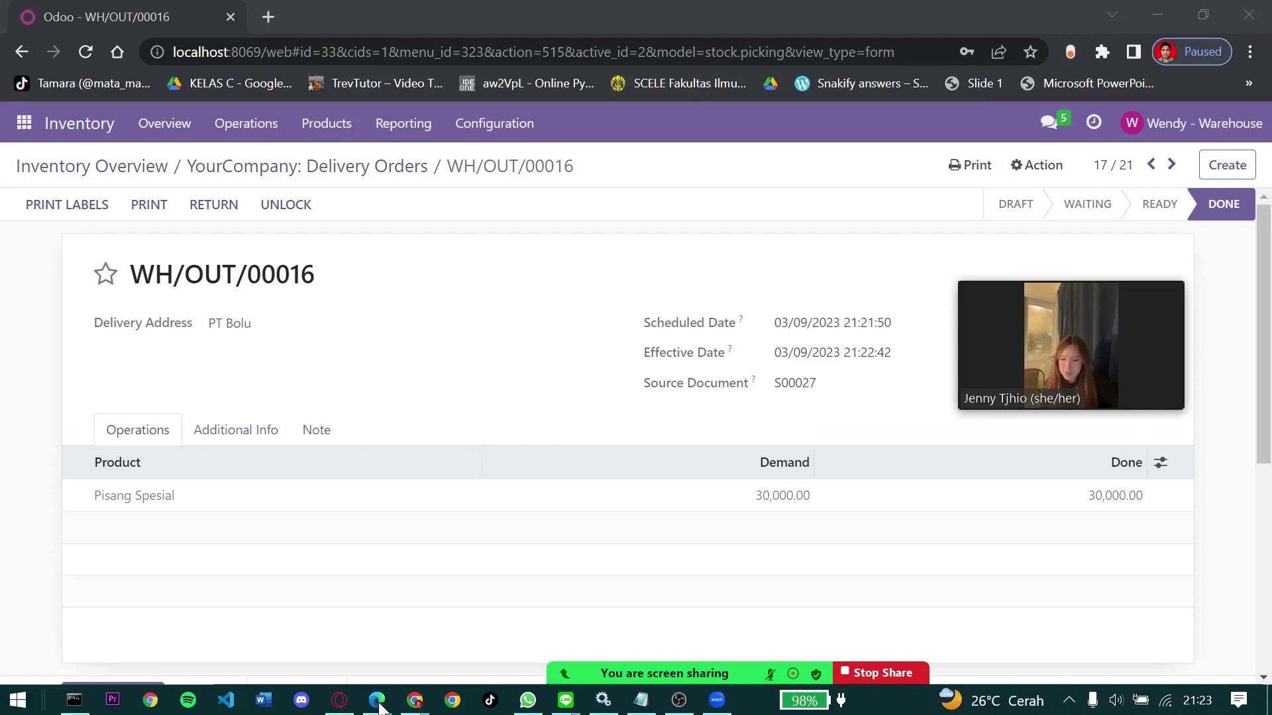
Step: Switch to the Sales window showing order S00027
mouse_move(379, 706)
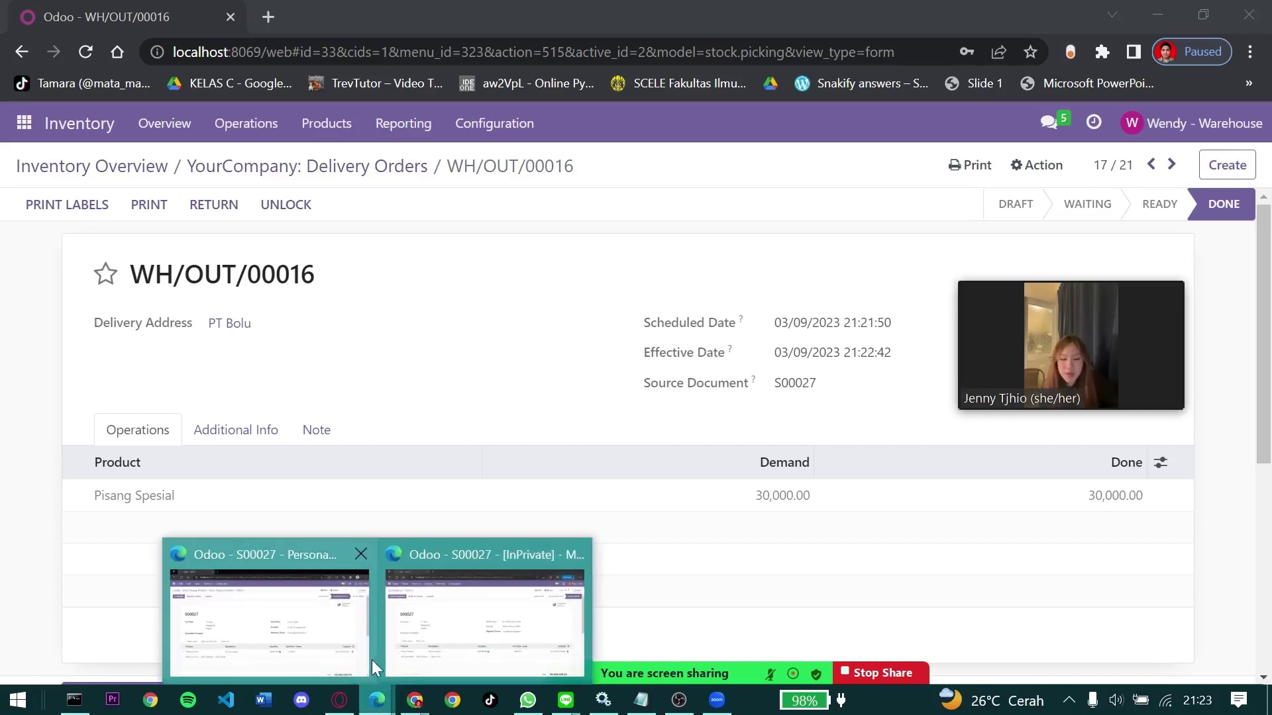
click(359, 629)
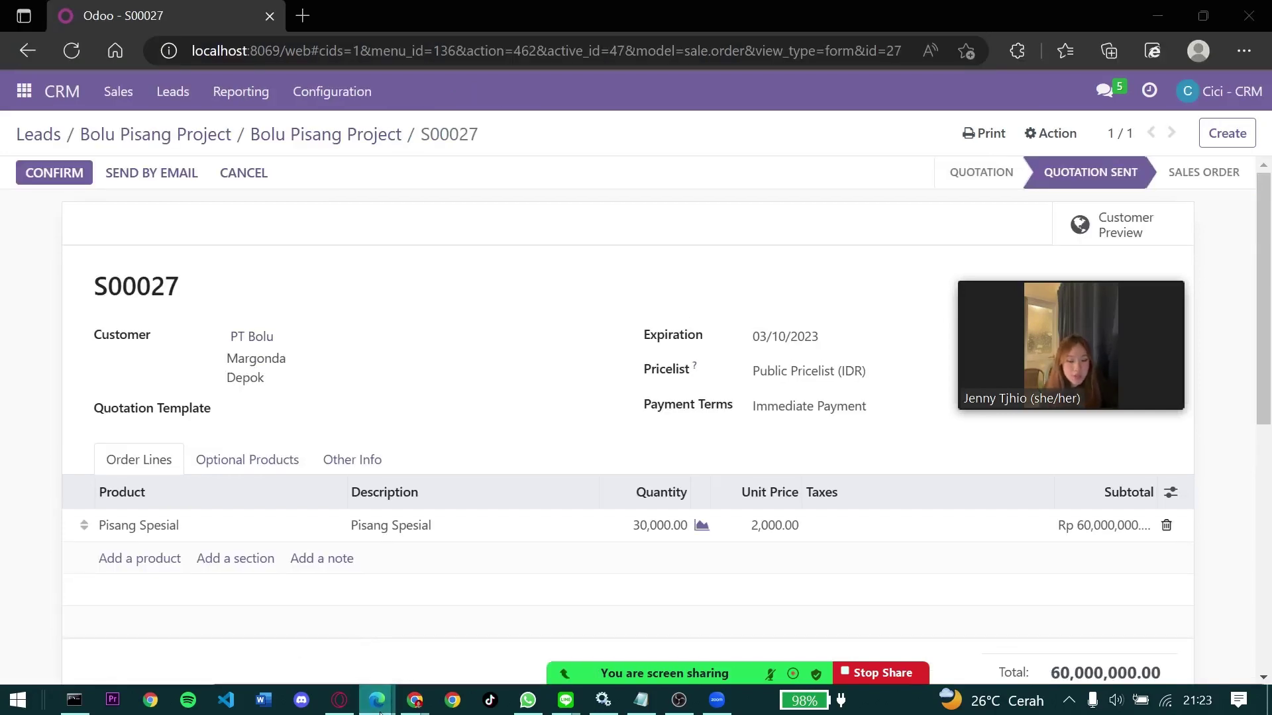
mouse_move(379, 706)
click(429, 659)
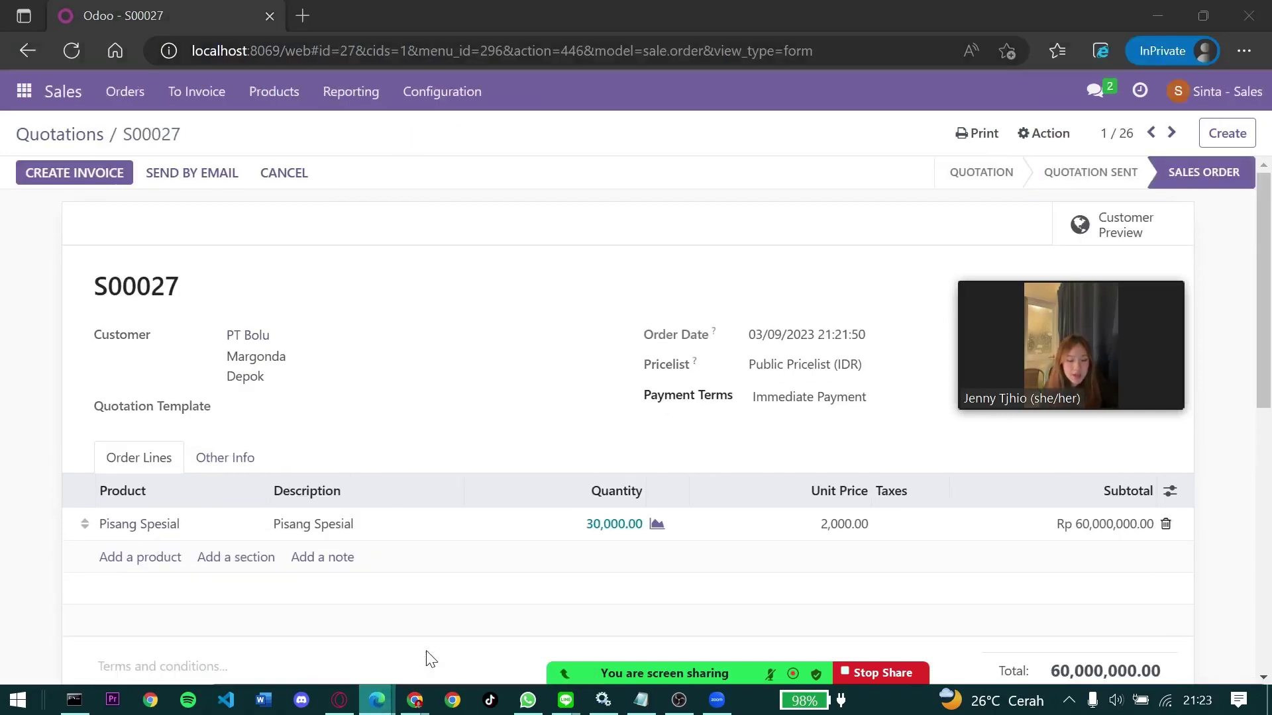
Step: Create and view a regular invoice for S00027's 30,000 Pisang Spesial
click(60, 174)
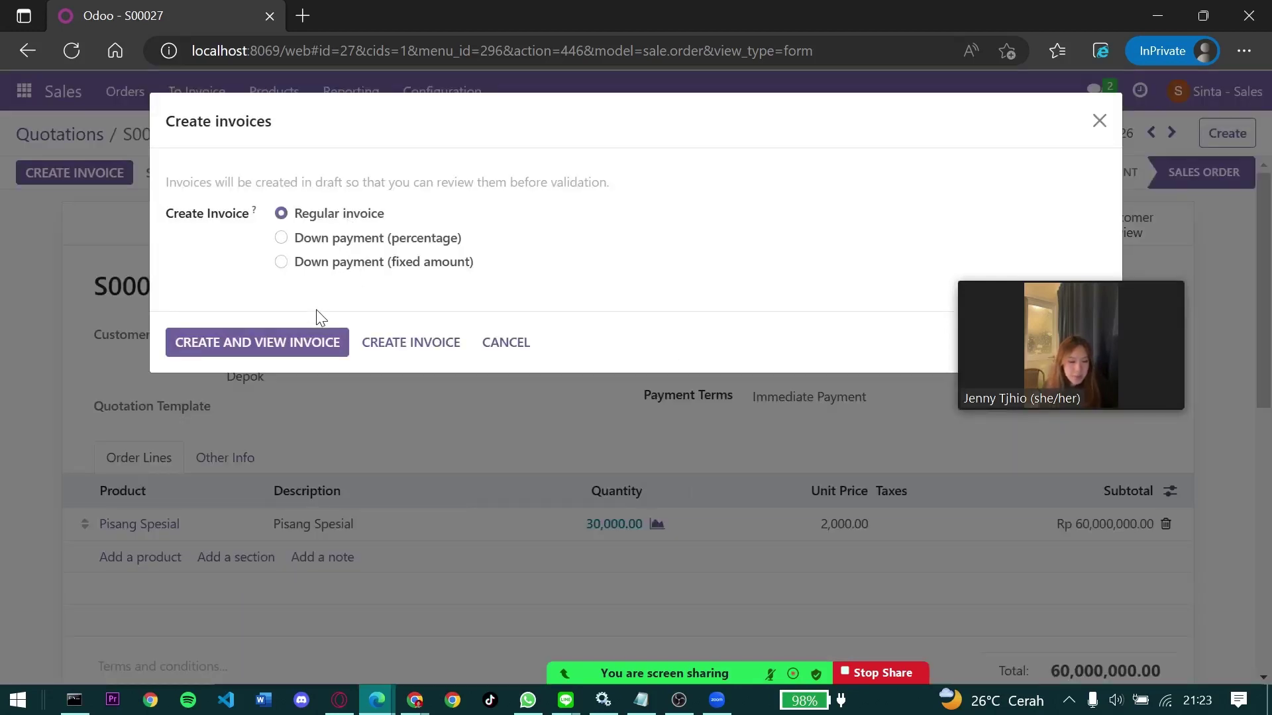
click(311, 350)
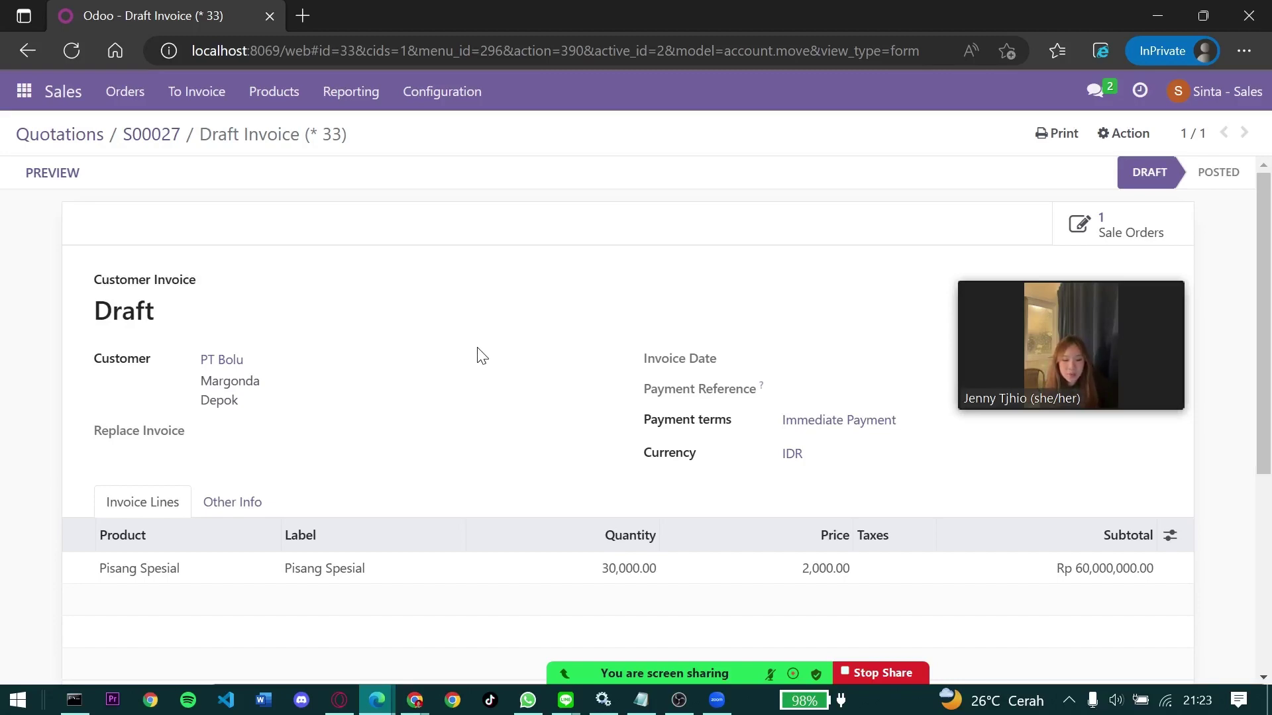
scroll(482, 356, down, 2)
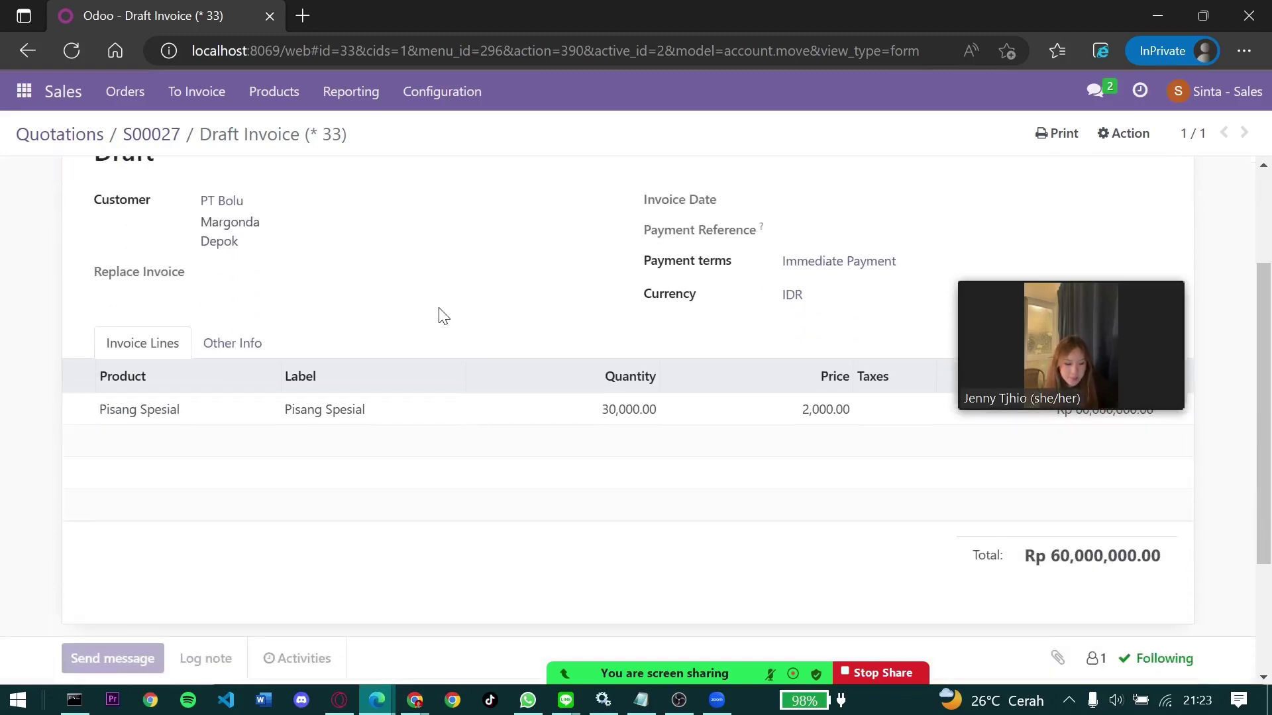
scroll(443, 316, up, 2)
click(417, 702)
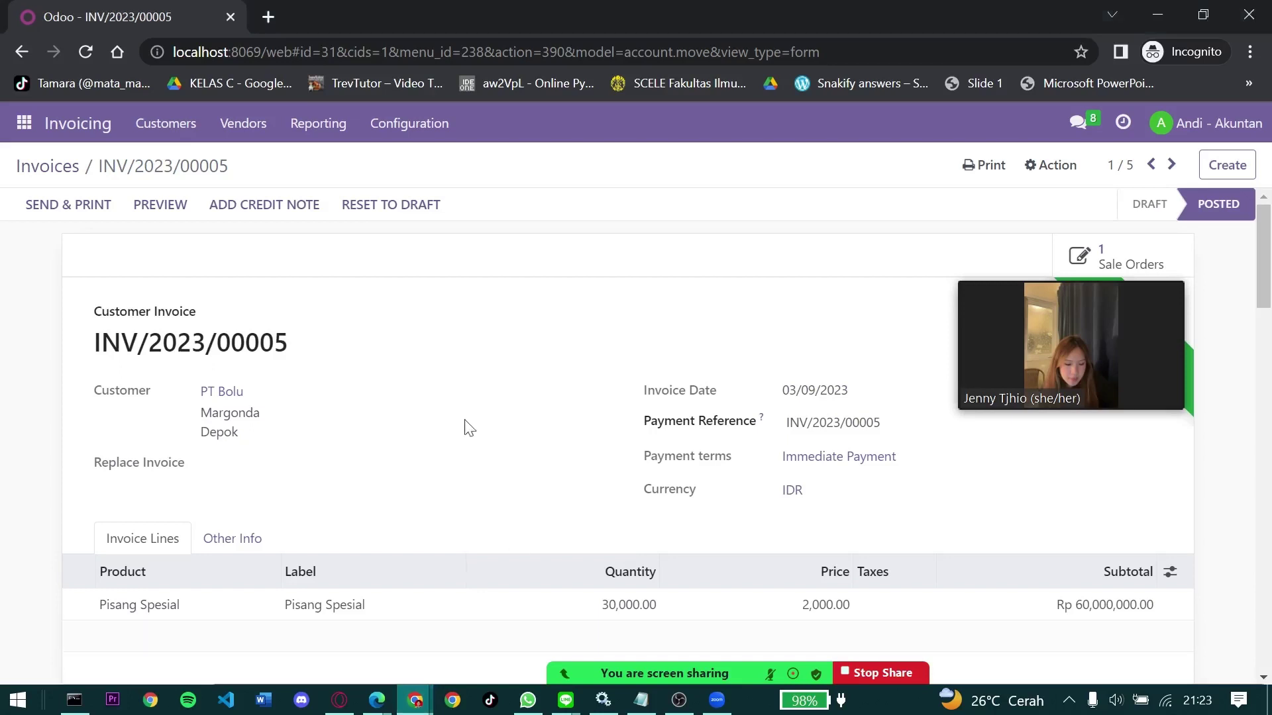
Step: Go to the Invoicing app's list of customer invoices
click(24, 123)
click(37, 161)
click(25, 126)
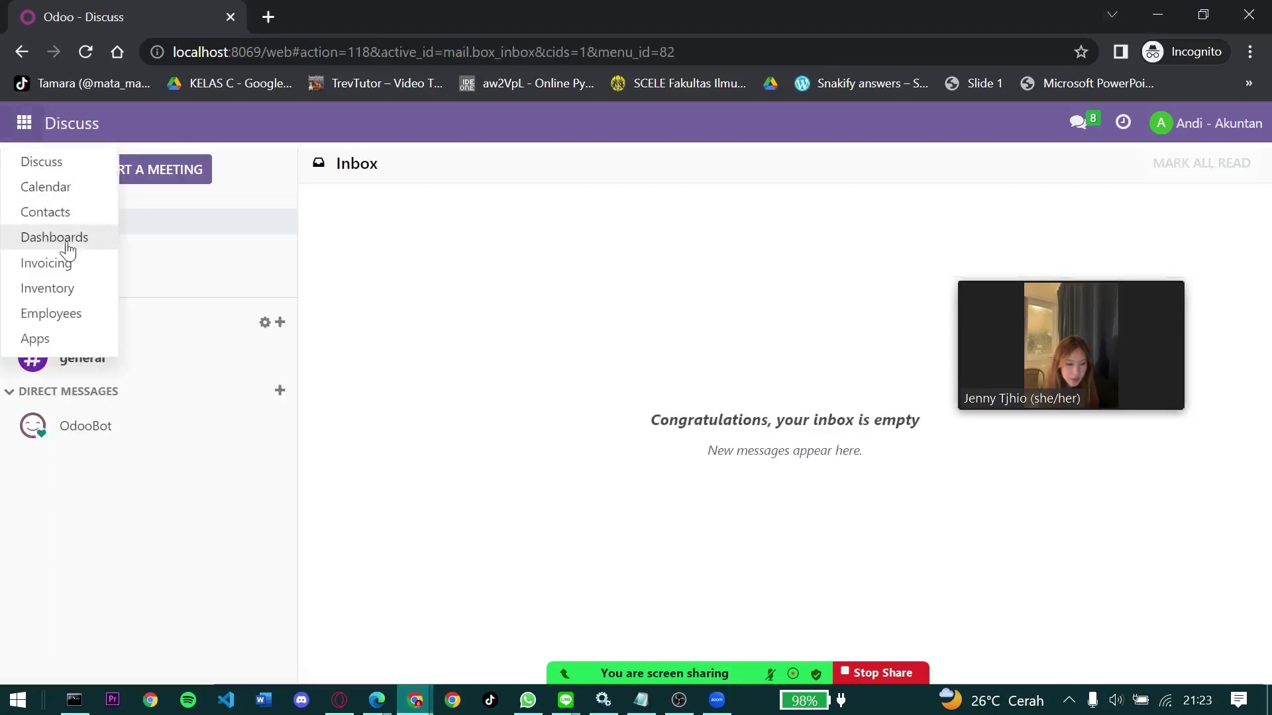
click(27, 268)
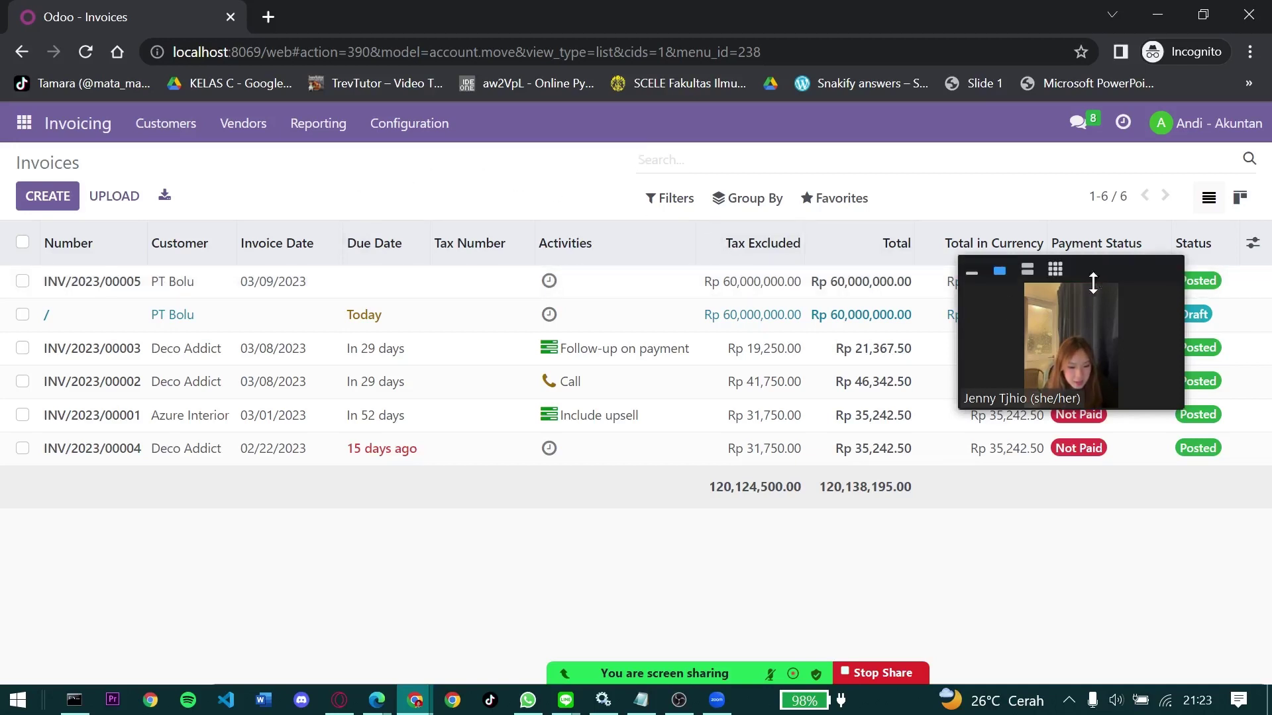
Step: Check invoice INV/2023/00005, then open PT Bolu's draft '/' invoice
drag(1094, 276, 1017, 543)
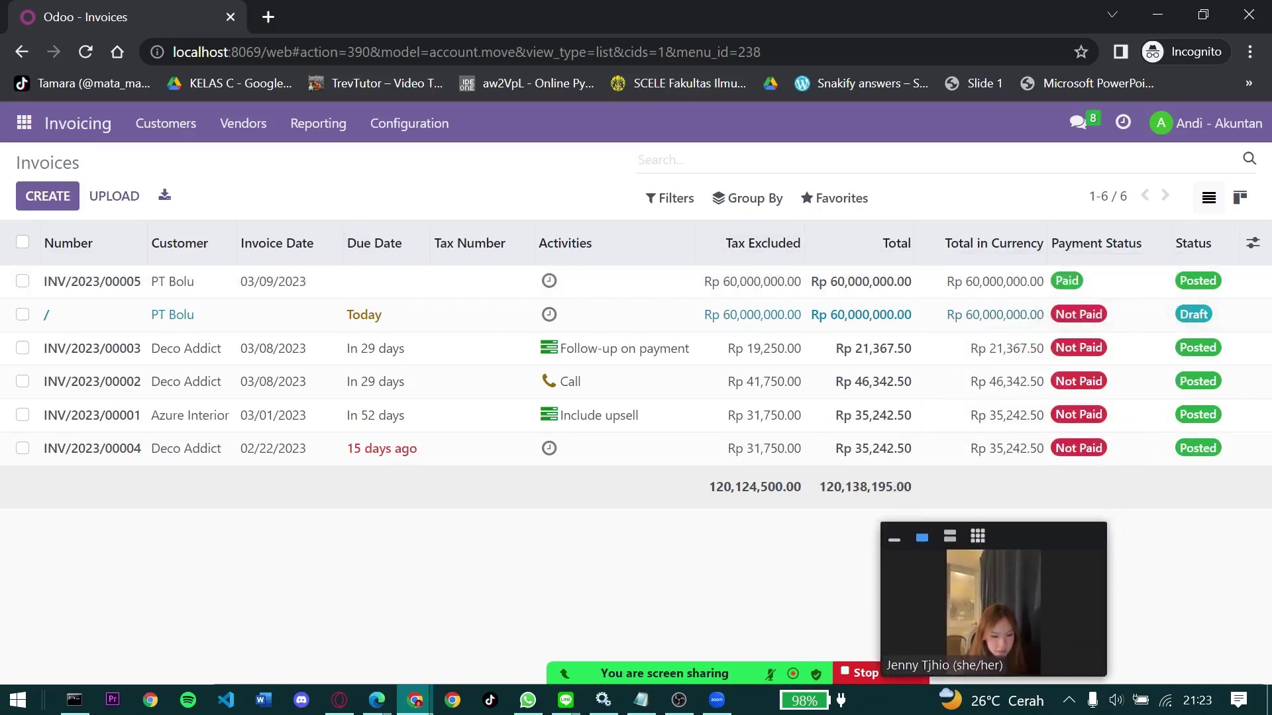
click(156, 279)
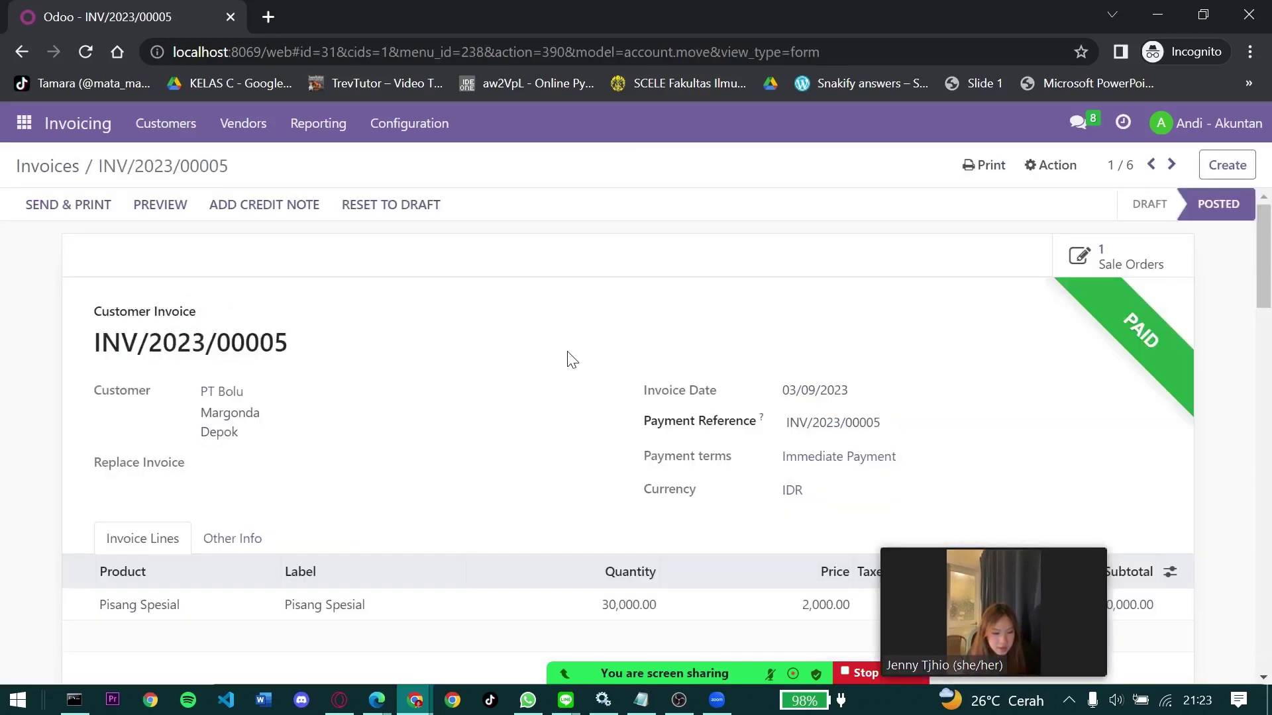
click(21, 54)
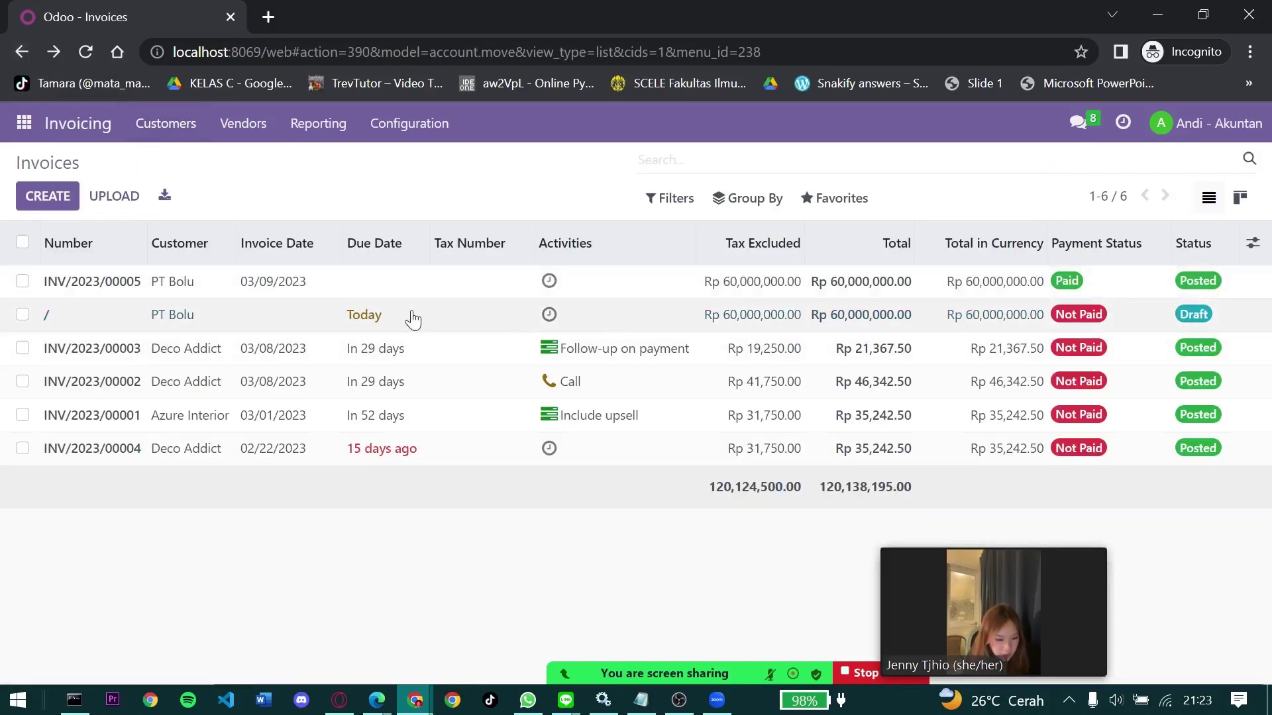
click(412, 319)
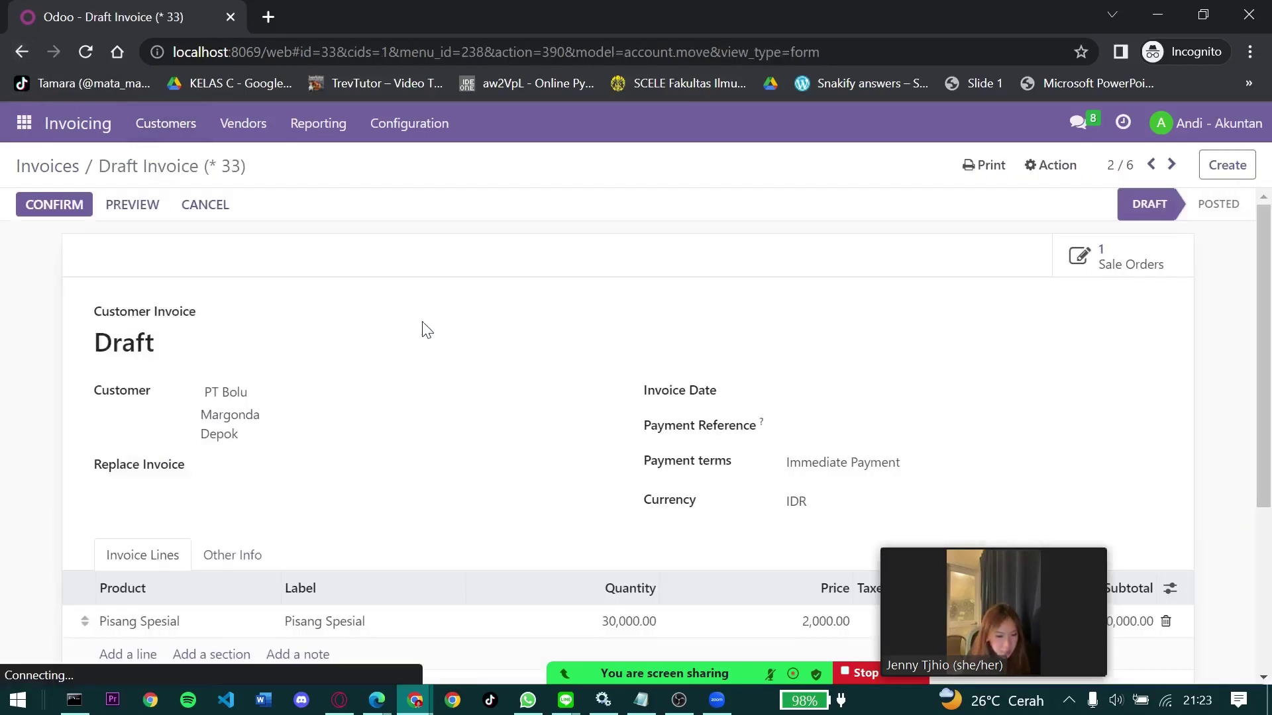
Step: Date PT Bolu's draft invoice 03/09/2023 and confirm it, producing INV/2023/00006
mouse_move(1000, 550)
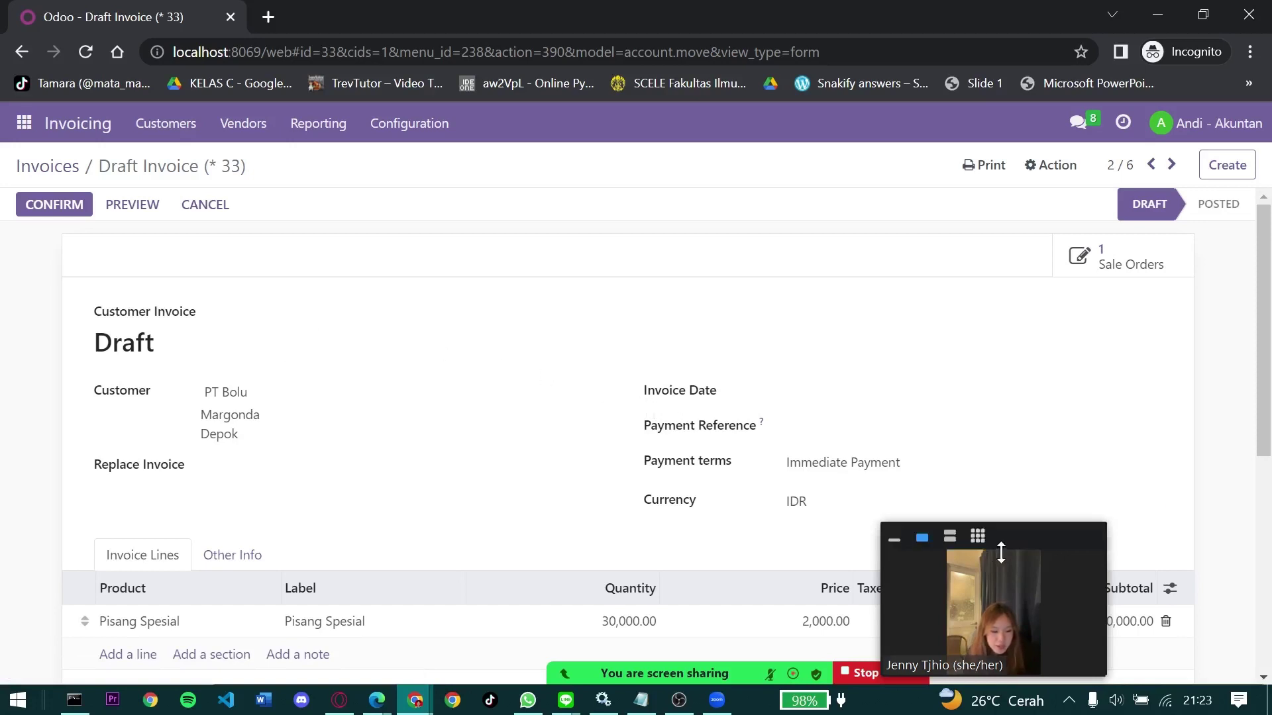
drag(1018, 538, 1121, 352)
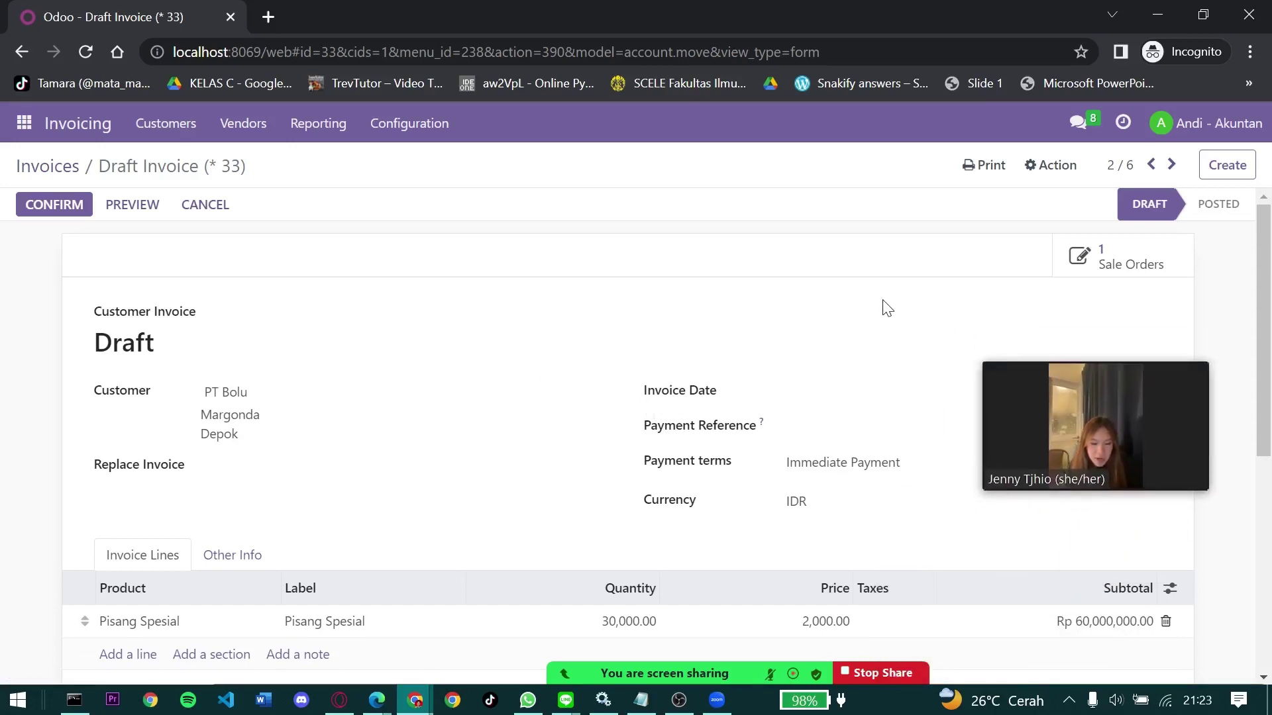
click(825, 399)
drag(1103, 340, 1156, 296)
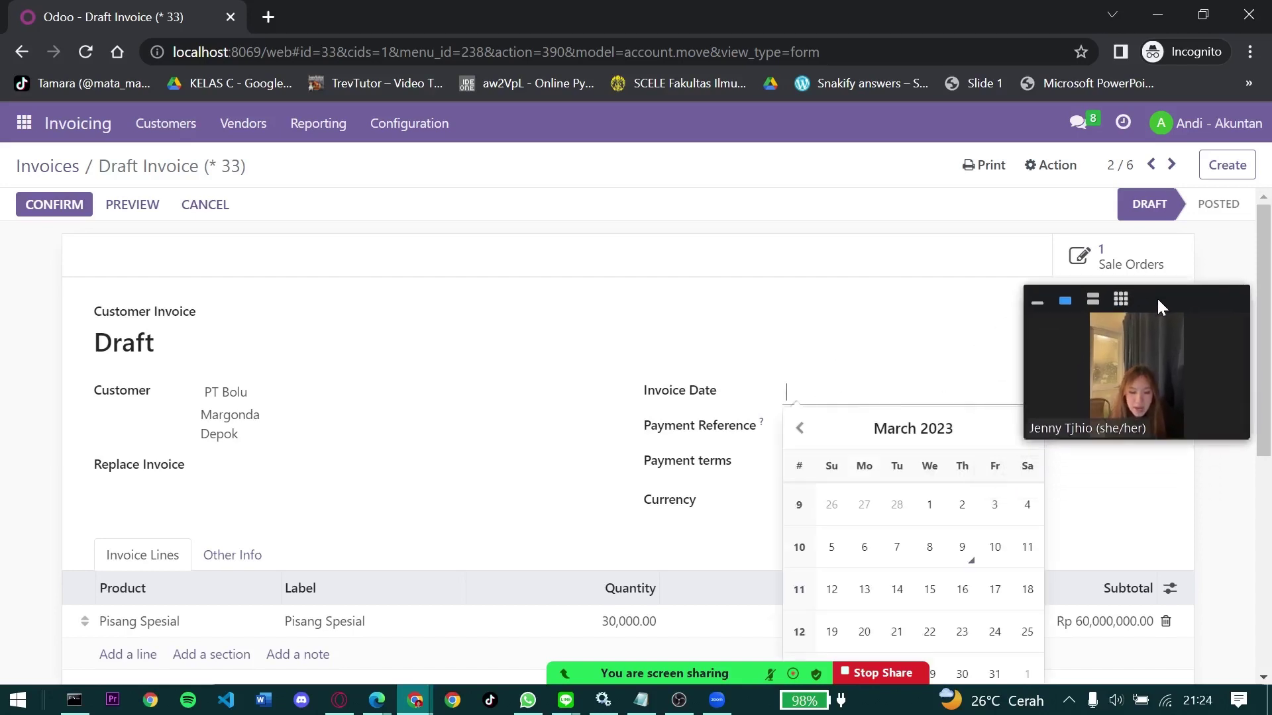
click(962, 547)
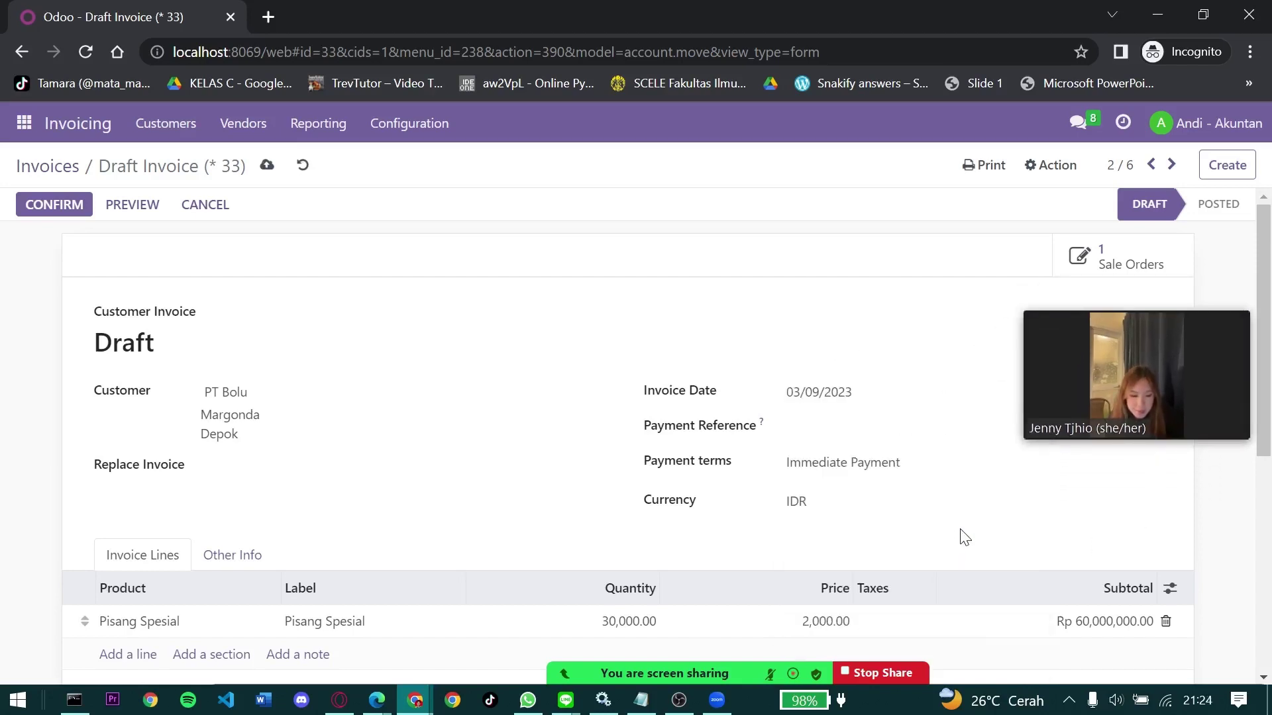
drag(1154, 291, 858, 224)
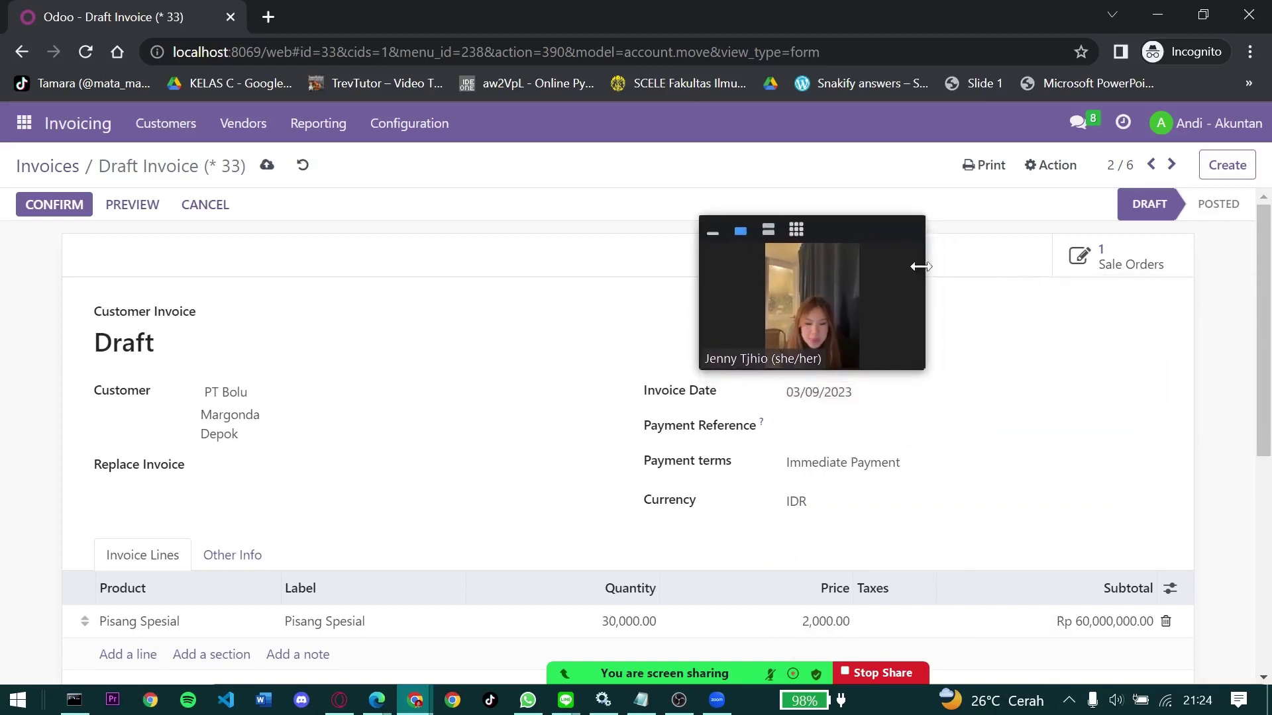
click(57, 204)
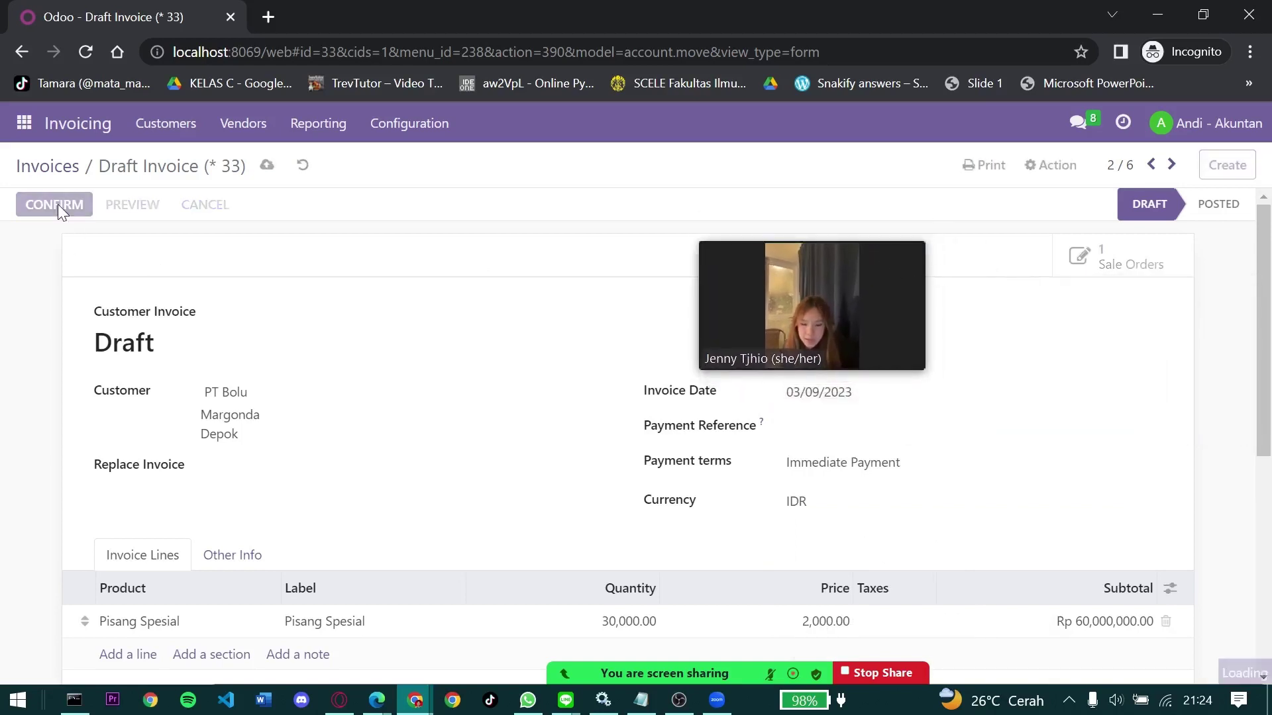
drag(833, 247, 1160, 235)
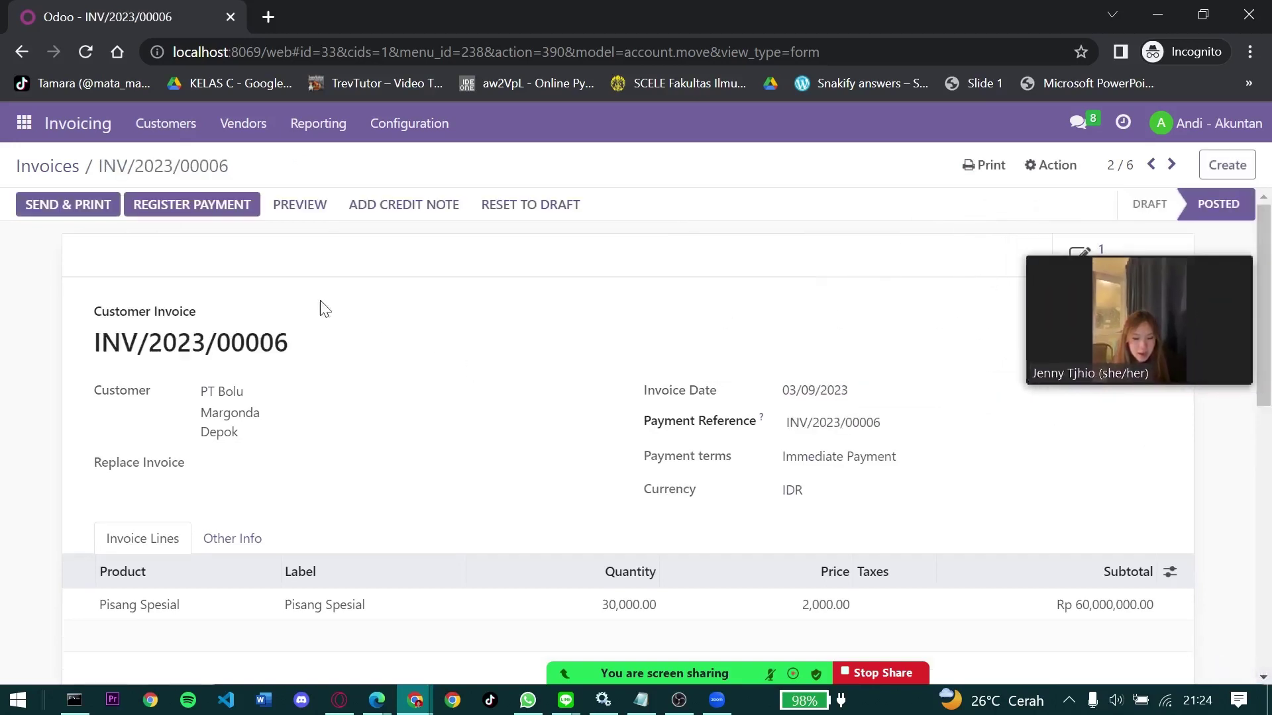
Step: Send and print the posted invoice INV/2023/00006
click(94, 205)
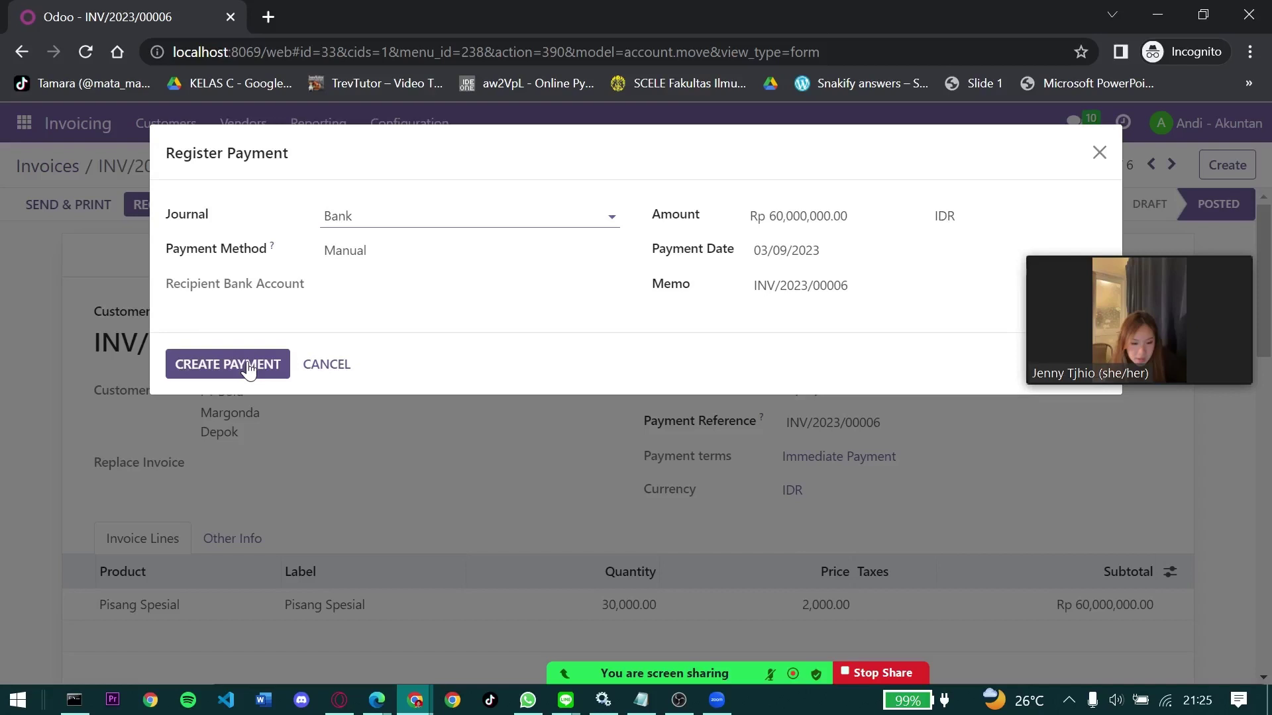
Step: Create the Rp 60,000,000 Bank payment for INV/2023/00006
click(249, 370)
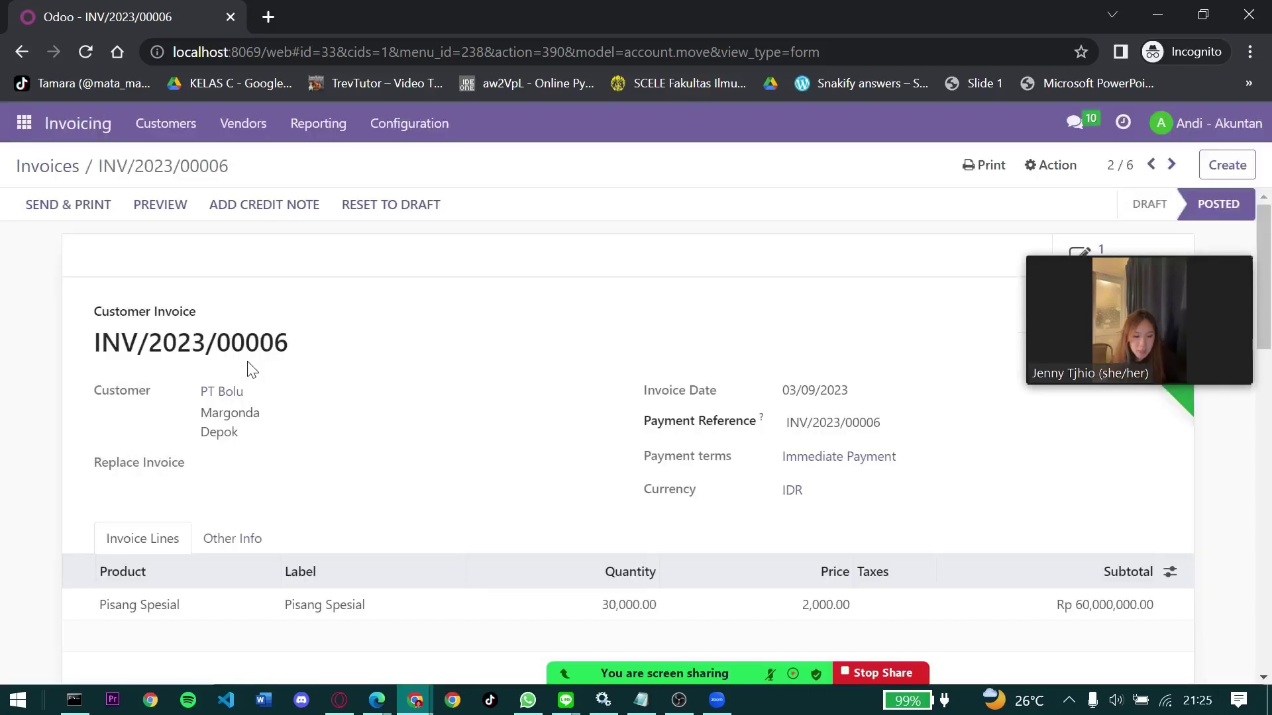